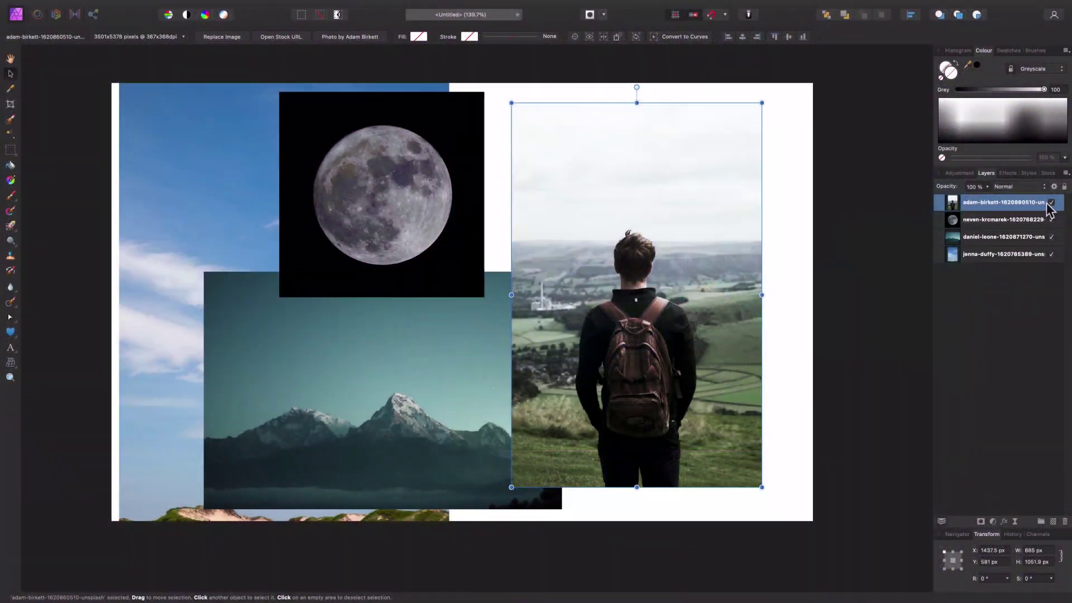
Hide the hiker, moon and mountain photo layers, leaving only the sky photo shown.
{"action": "left_click", "coordinate": [1051, 203]}
{"action": "left_click", "coordinate": [1052, 220]}
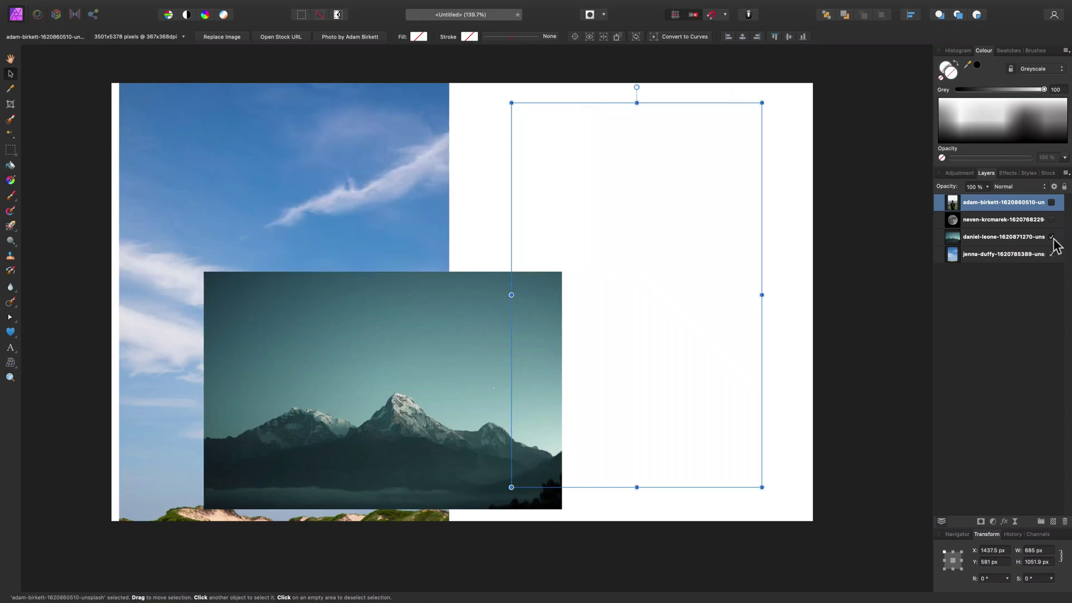
{"action": "left_click", "coordinate": [1052, 237]}
{"action": "left_click", "coordinate": [1053, 254]}
{"action": "left_click", "coordinate": [1052, 254]}
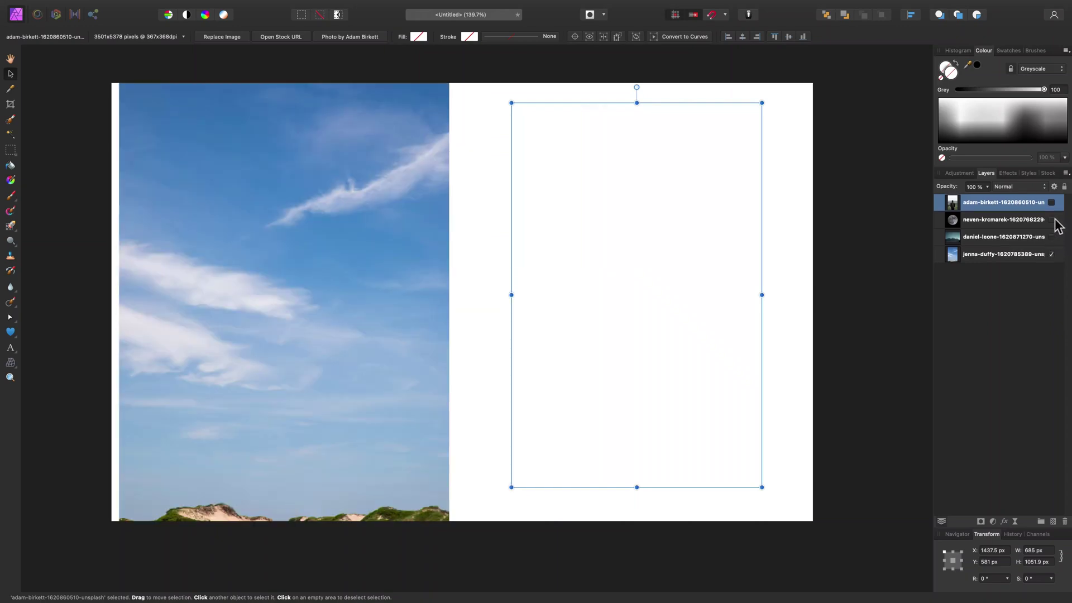
Enlarge and reposition the sky photo so its clouds cover the whole canvas, and apply Rasterise & Trim to it.
{"action": "left_click", "coordinate": [1005, 254]}
{"action": "scroll", "coordinate": [299, 196], "scroll_direction": "up", "scroll_amount": 1}
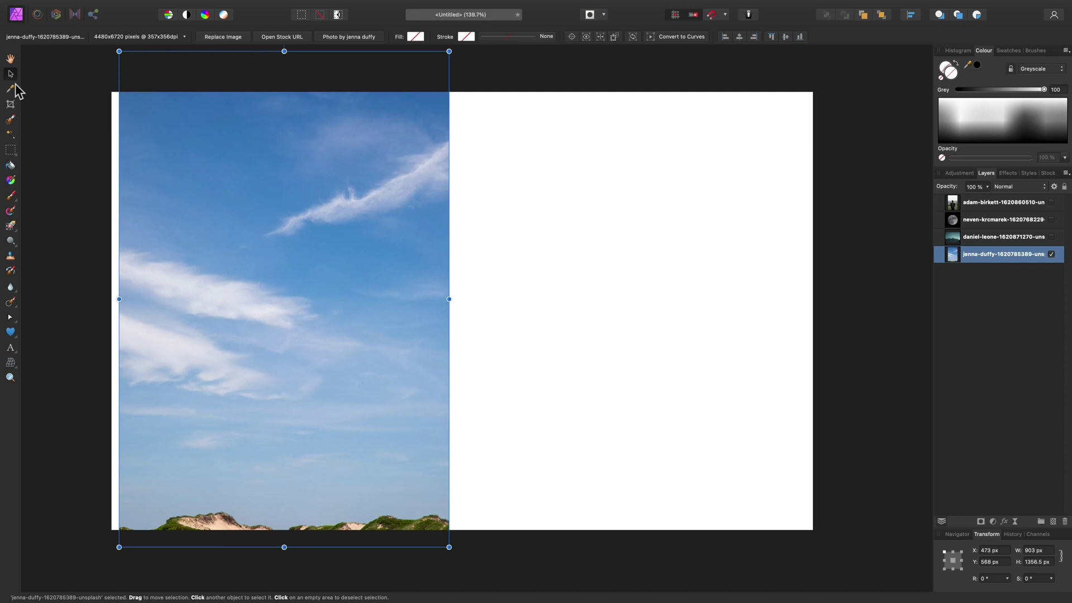
{"action": "key", "text": "super+minus"}
{"action": "key", "text": "super+minus"}
{"action": "left_click_drag", "start_coordinate": [467, 400], "coordinate": [611, 529]}
{"action": "left_click_drag", "start_coordinate": [509, 443], "coordinate": [494, 349]}
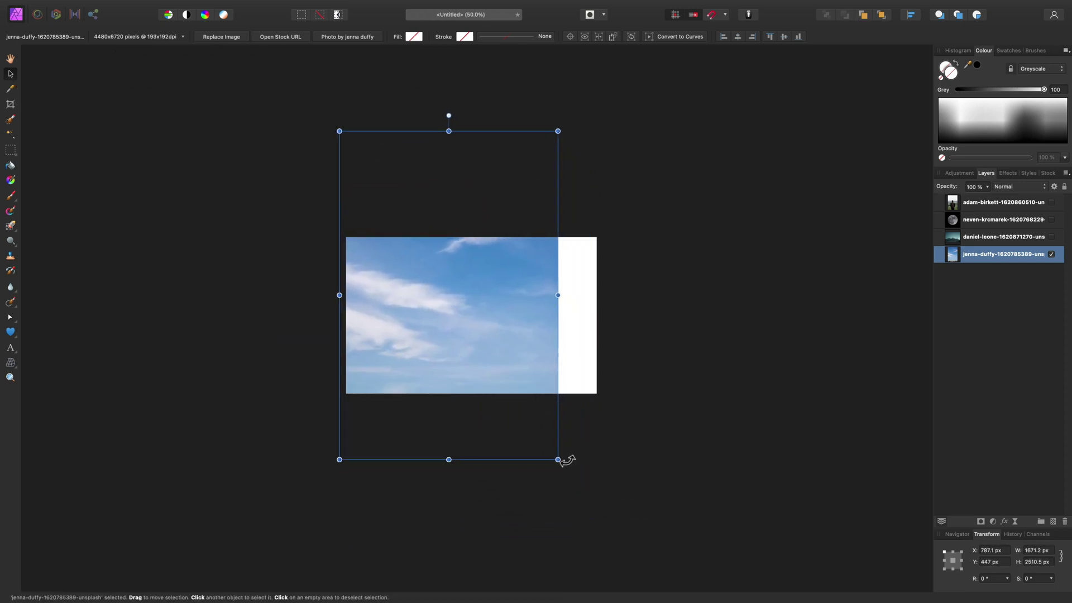
{"action": "left_click_drag", "start_coordinate": [561, 461], "coordinate": [555, 382]}
{"action": "right_click", "coordinate": [988, 258]}
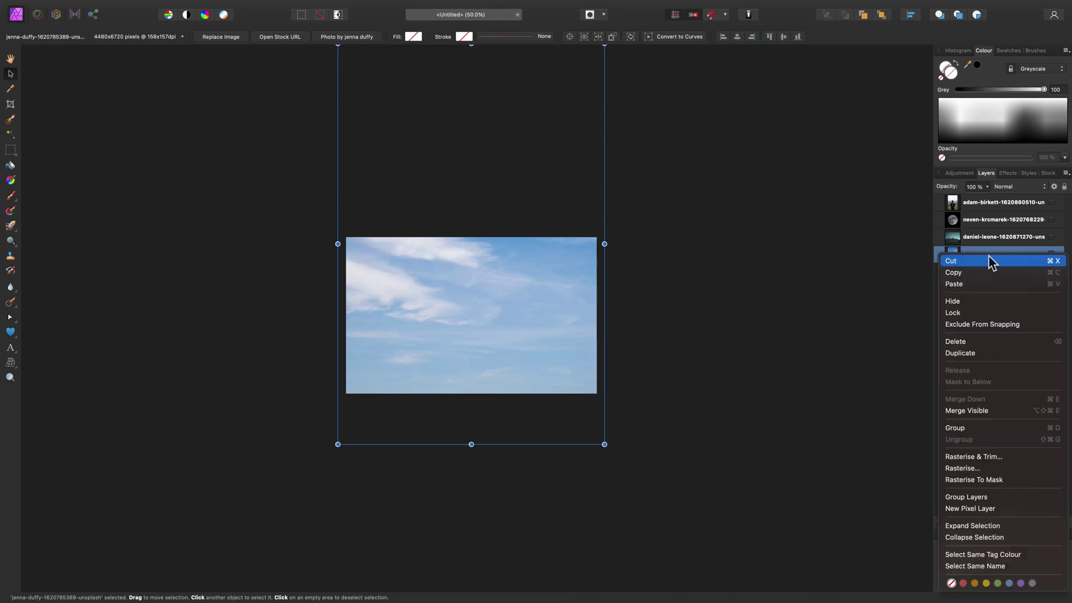
{"action": "left_click", "coordinate": [999, 458]}
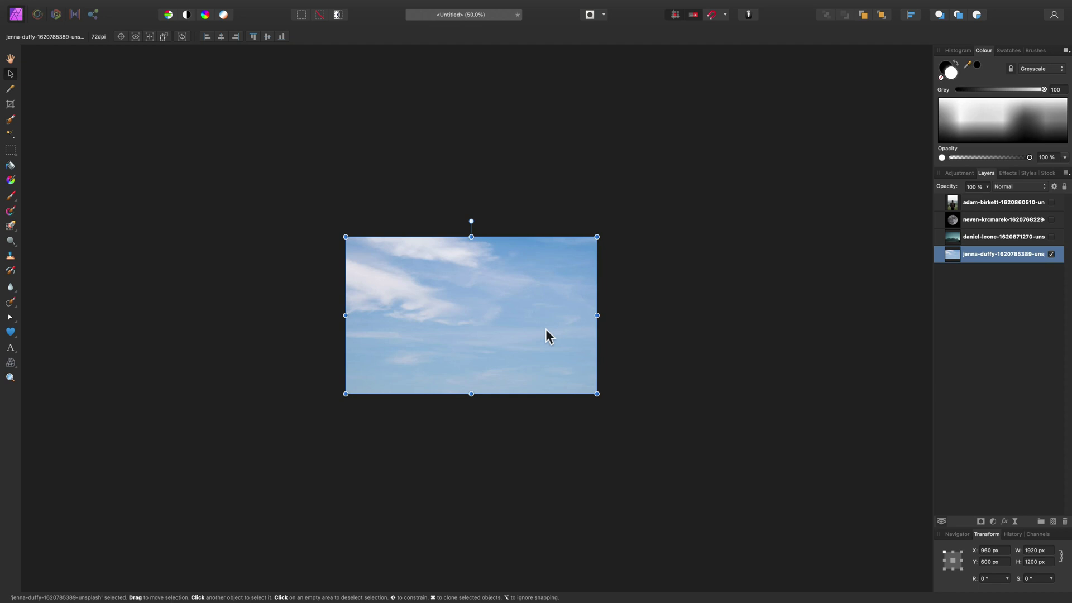
Show the mountain photo, scale it to about 2002 × 1327 px over the whole canvas, and apply Rasterise & Trim.
{"action": "left_click", "coordinate": [1052, 237]}
{"action": "left_click", "coordinate": [1029, 244]}
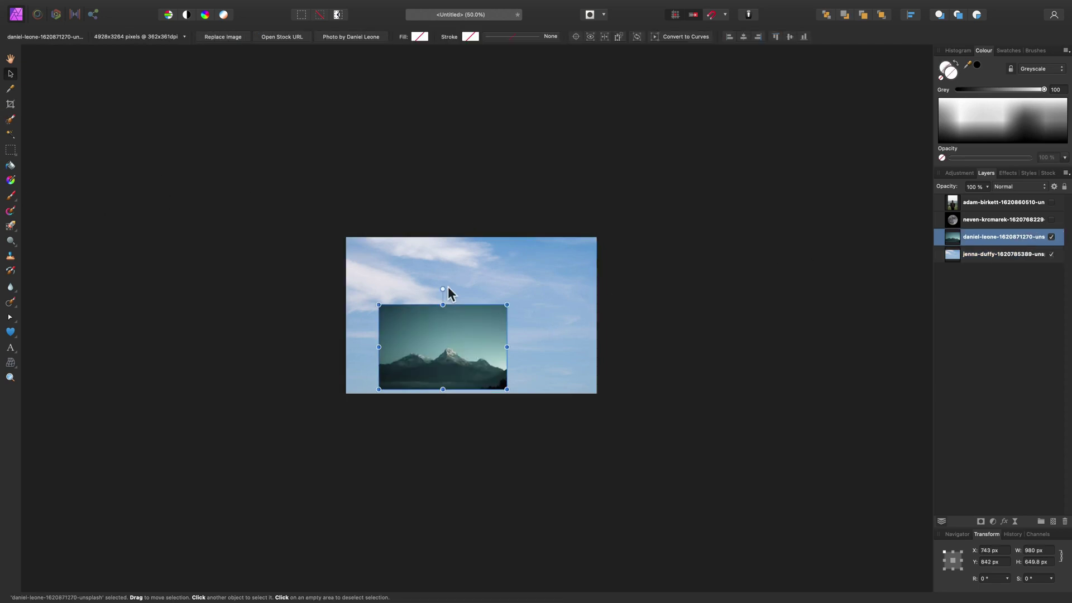
{"action": "left_click_drag", "start_coordinate": [507, 305], "coordinate": [641, 269]}
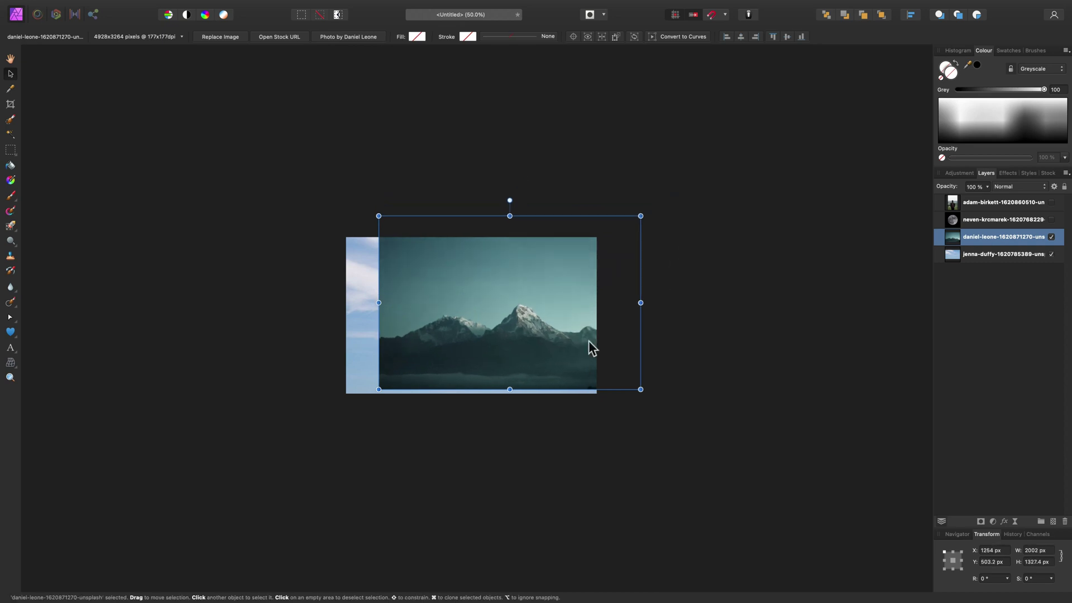
{"action": "left_click_drag", "start_coordinate": [588, 356], "coordinate": [548, 371]}
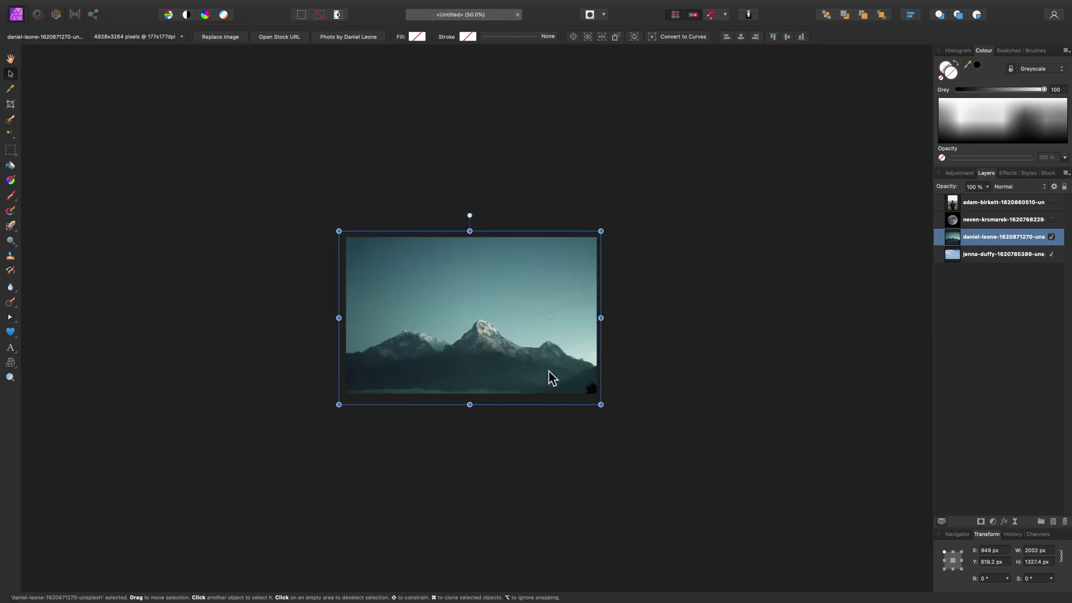
{"action": "right_click", "coordinate": [1015, 244]}
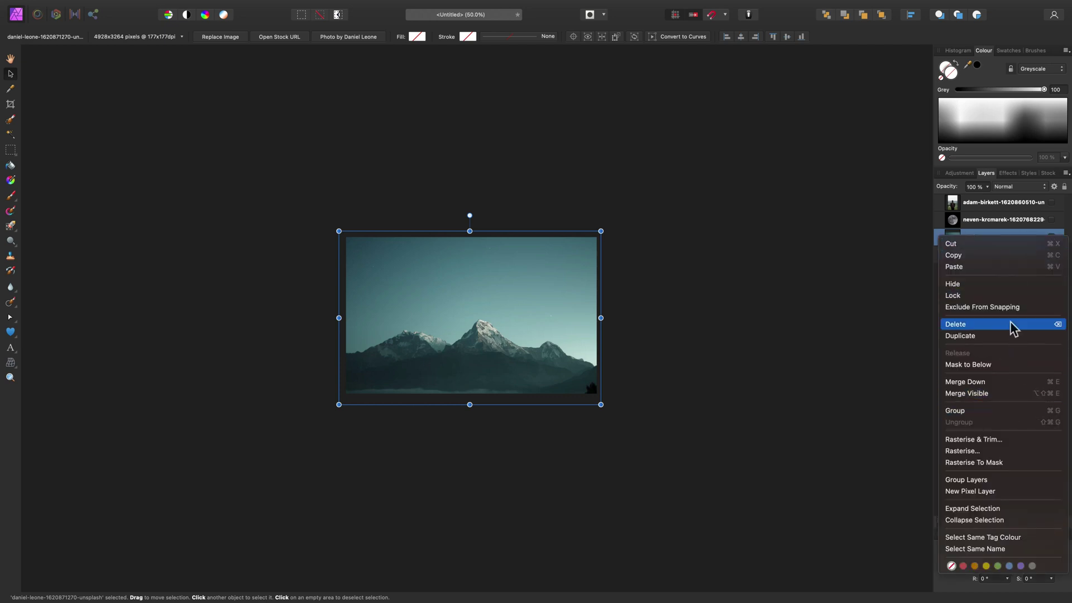
{"action": "left_click", "coordinate": [1021, 439]}
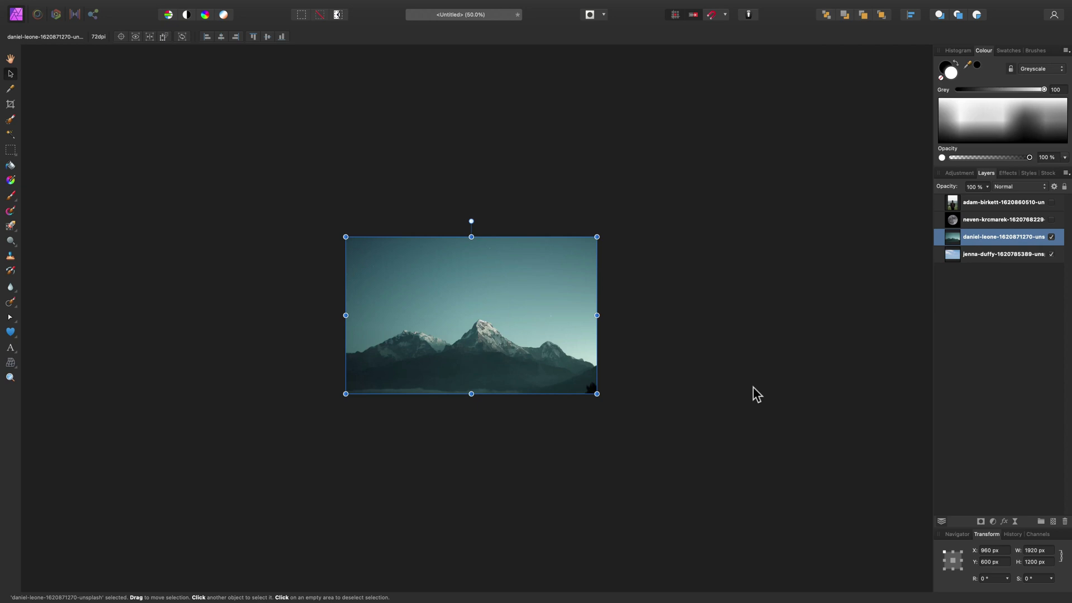
{"action": "key", "text": "super+1"}
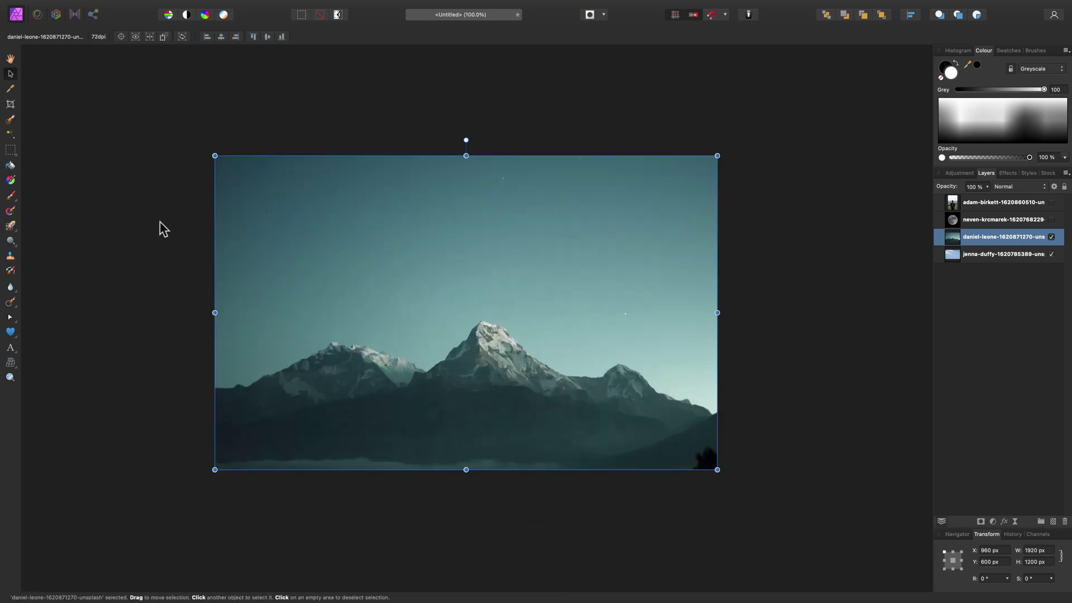
Place the mountain layer beneath the sky layer and set the sky layer's blend mode to Overlay.
{"action": "left_click", "coordinate": [1013, 190]}
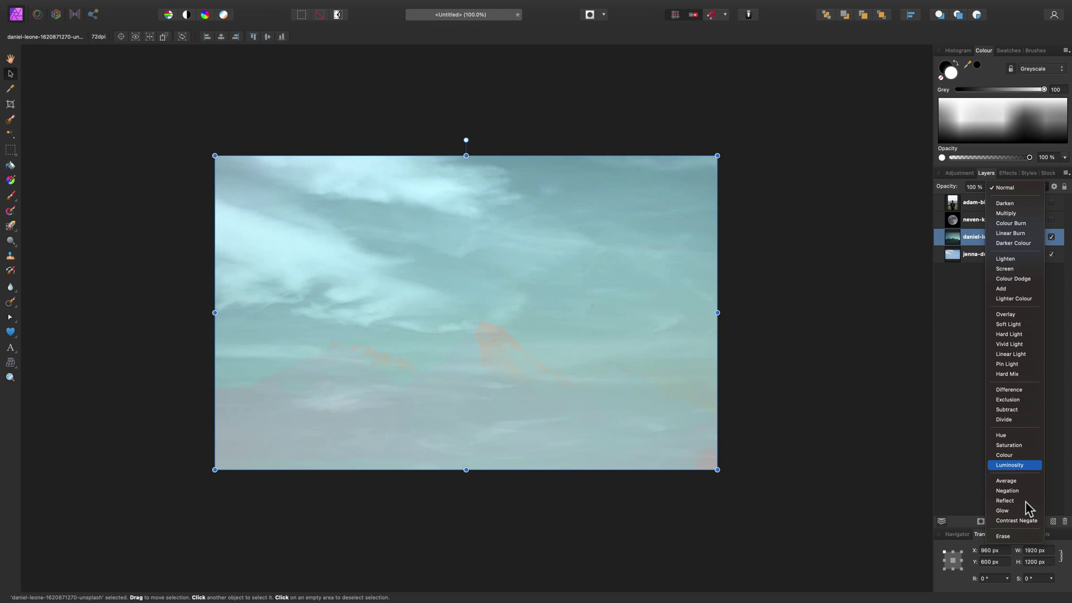
{"action": "key", "text": "Escape"}
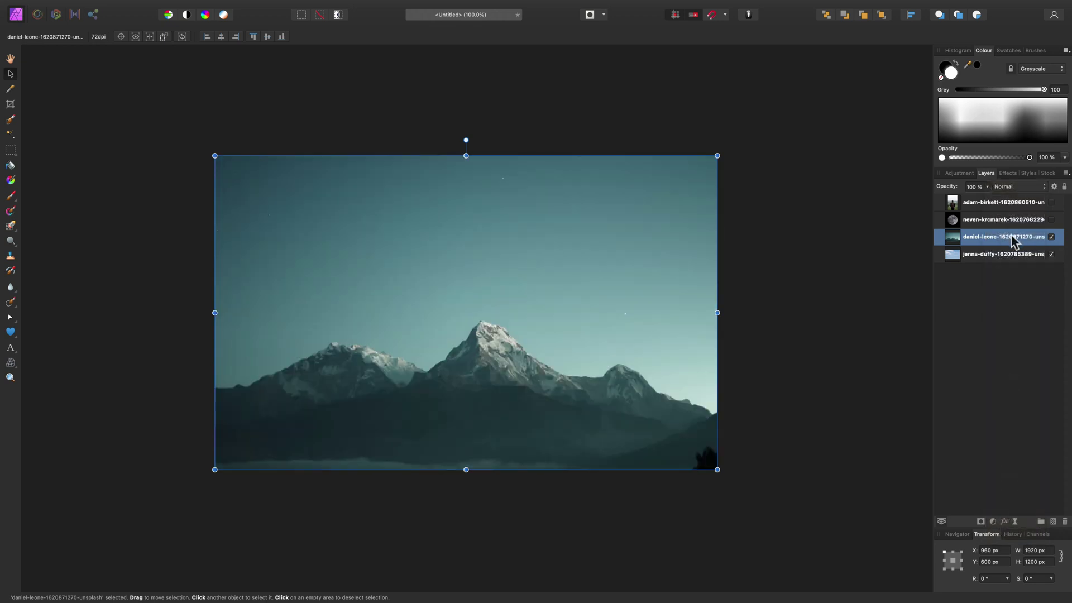
{"action": "left_click_drag", "start_coordinate": [1010, 235], "coordinate": [1000, 265]}
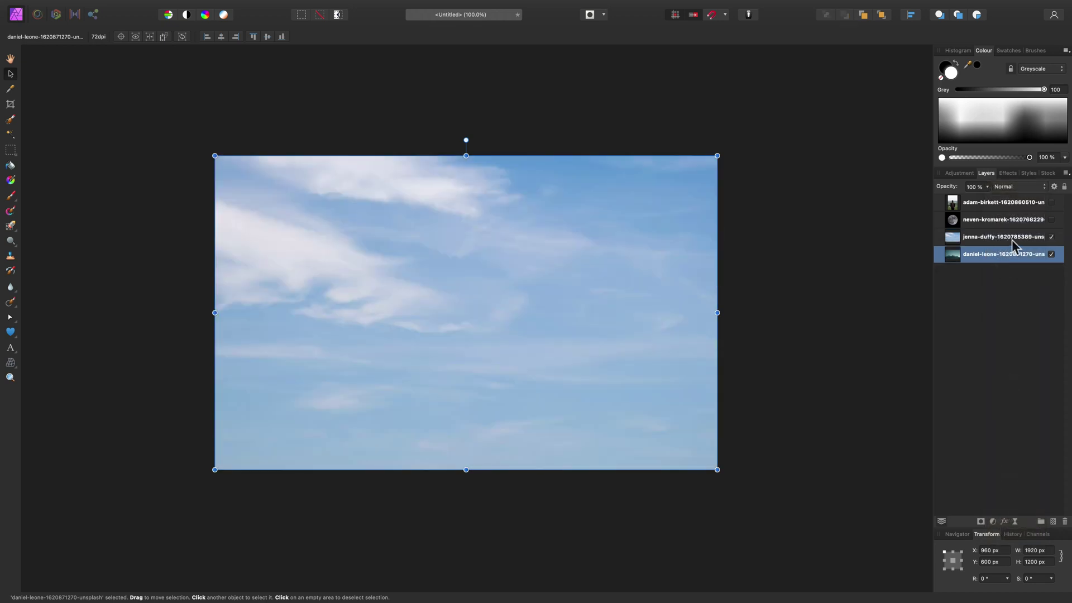
{"action": "left_click", "coordinate": [1012, 239]}
{"action": "left_click", "coordinate": [1012, 188]}
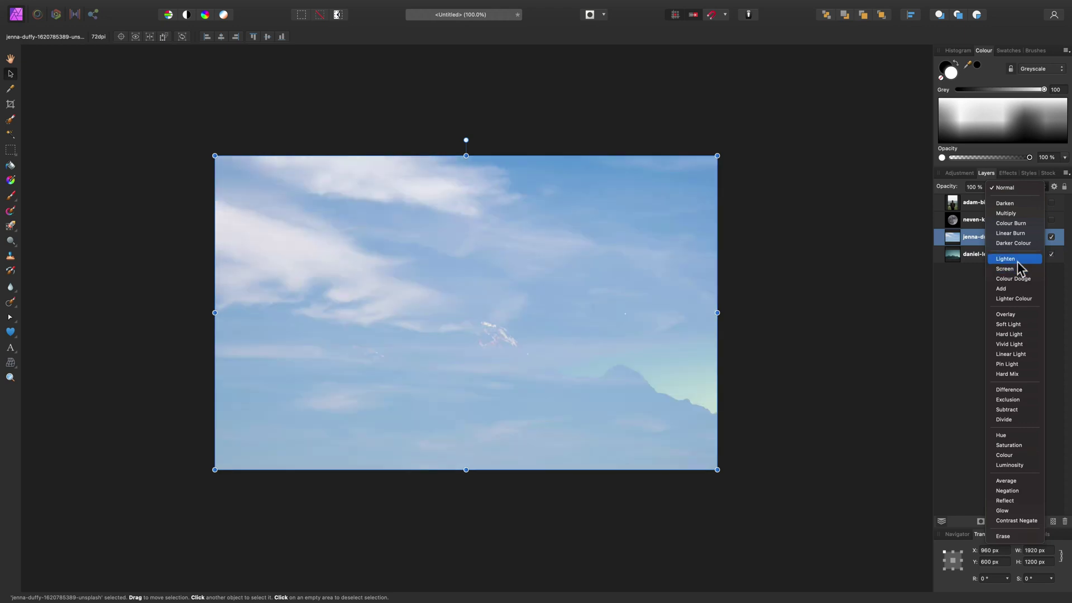
{"action": "left_click", "coordinate": [1011, 315]}
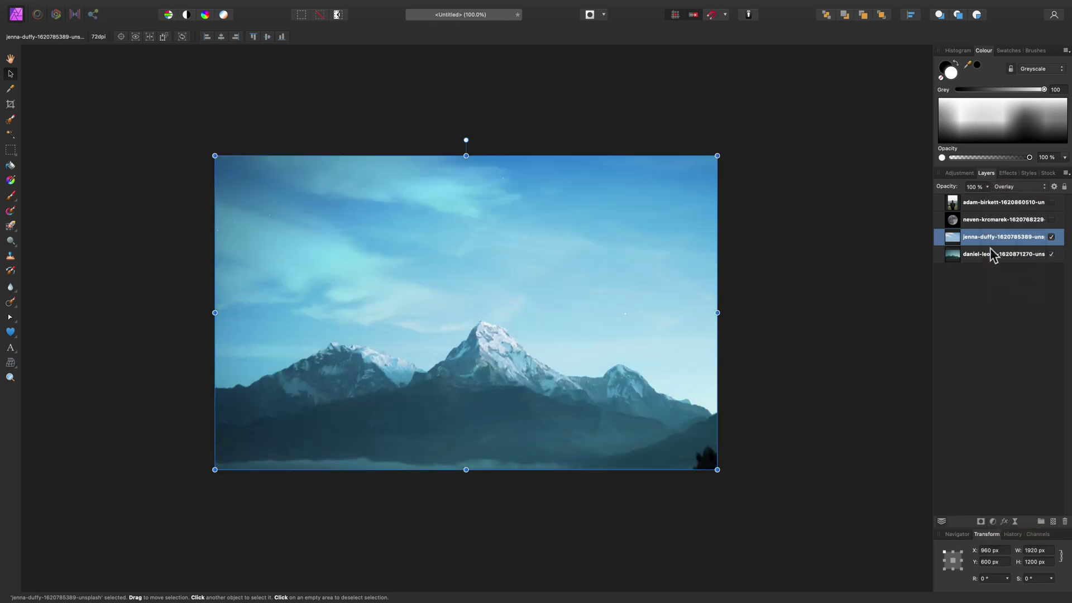
Add a mask to the sky layer and draw a vertical white-to-black gradient on it from the sky's upper edge down to the mountains.
{"action": "left_click", "coordinate": [981, 521]}
{"action": "left_click", "coordinate": [963, 253]}
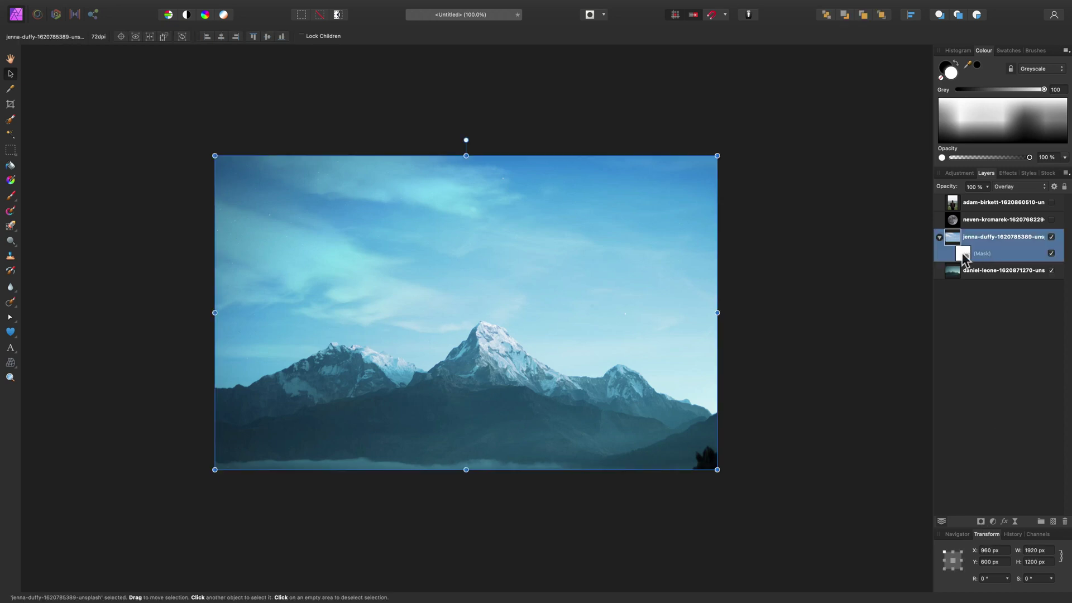
{"action": "left_click", "coordinate": [965, 254]}
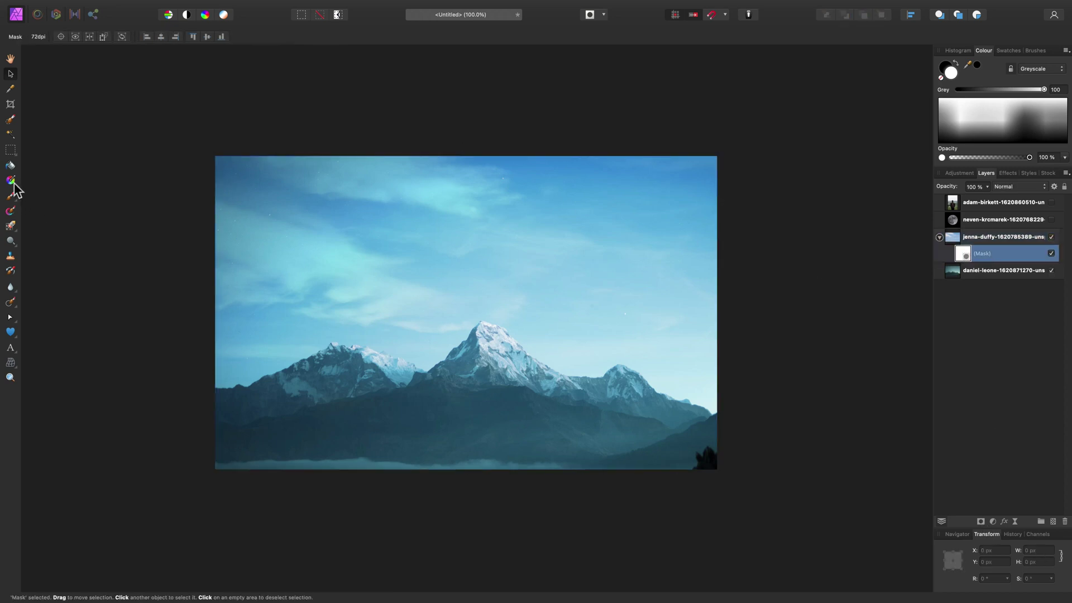
{"action": "left_click", "coordinate": [11, 181]}
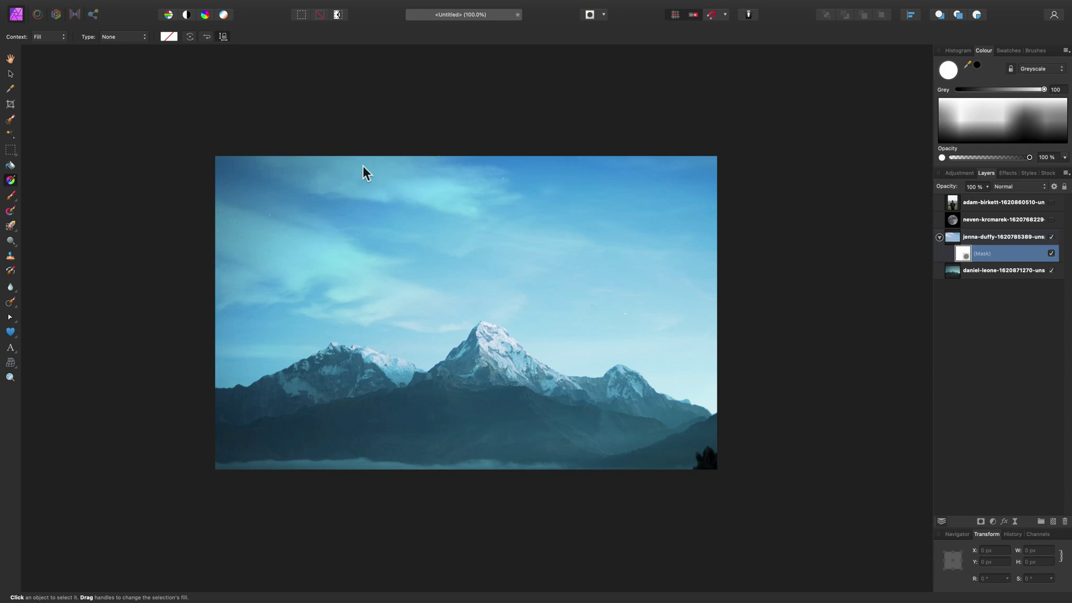
{"action": "left_click_drag", "start_coordinate": [367, 160], "coordinate": [368, 280]}
{"action": "left_click_drag", "start_coordinate": [374, 335], "coordinate": [405, 373]}
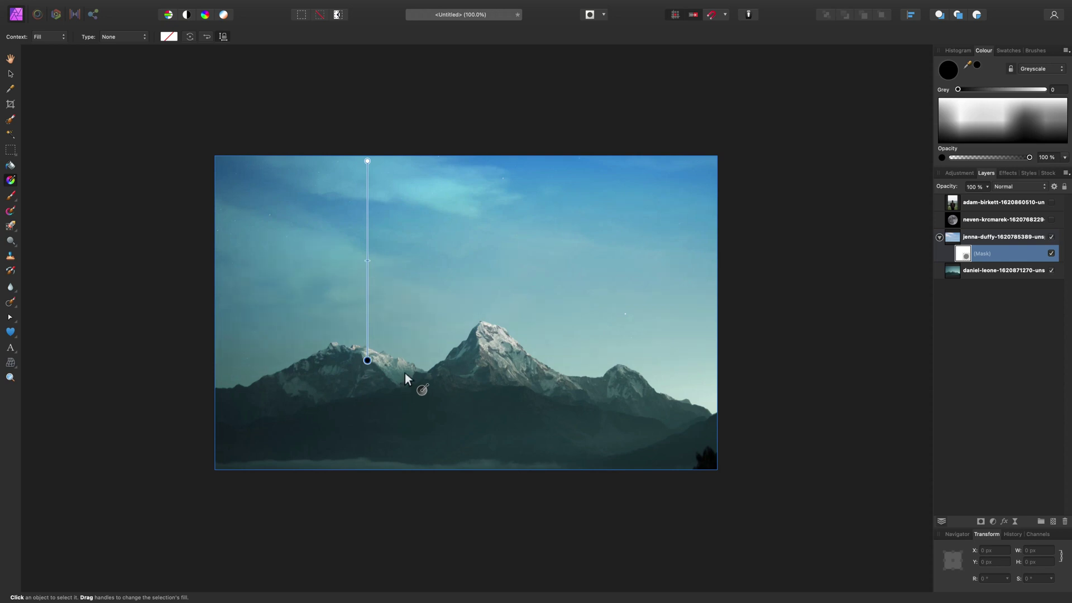
Group the masked sky layer together with the mountain layer.
{"action": "left_click", "coordinate": [1030, 245]}
{"action": "left_click", "coordinate": [1005, 274], "text": "shift"}
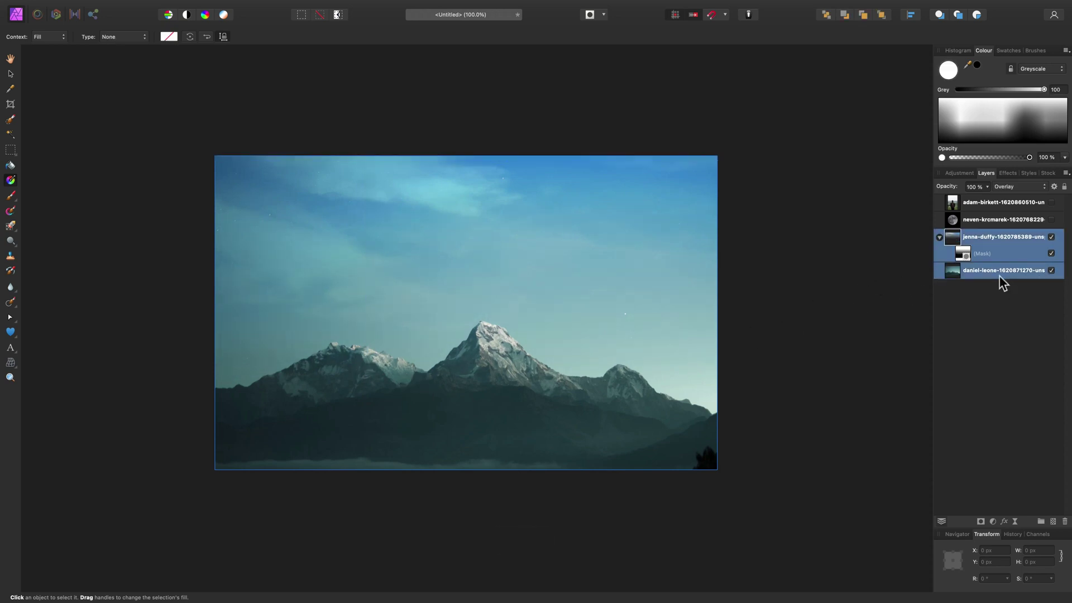
{"action": "key", "text": "super+g"}
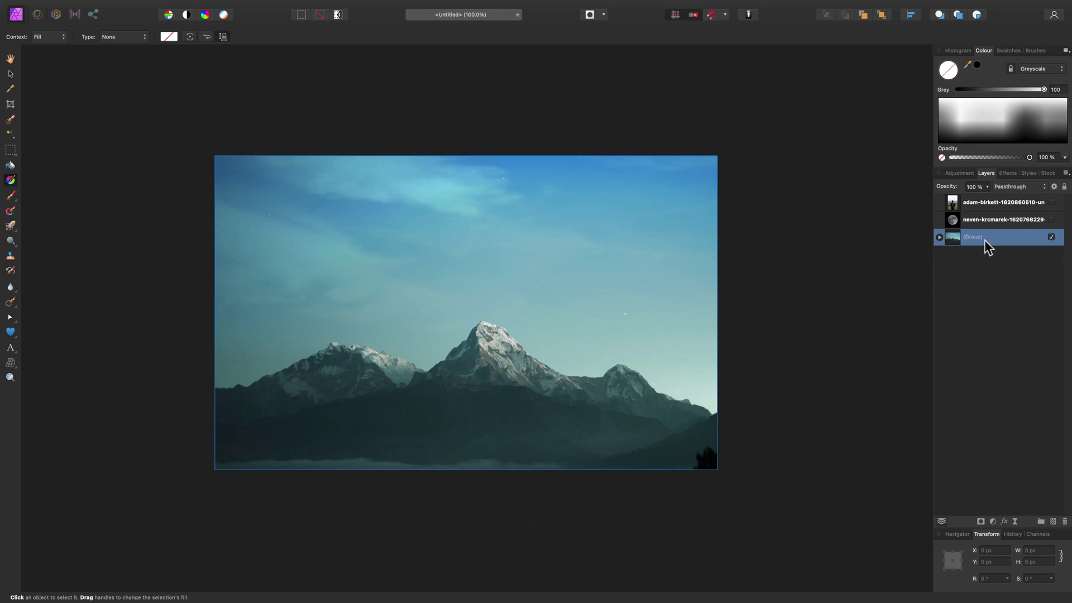
Add a Levels adjustment above the group with Black Level 20% and Gamma 0.978.
{"action": "left_click", "coordinate": [968, 173]}
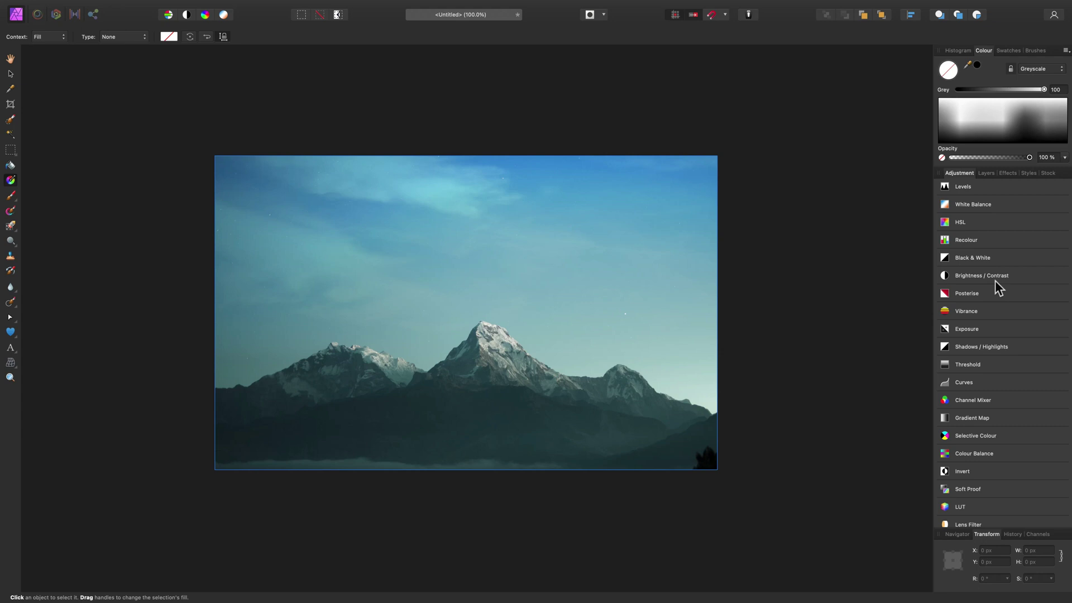
{"action": "left_click", "coordinate": [976, 187]}
{"action": "left_click", "coordinate": [1009, 218]}
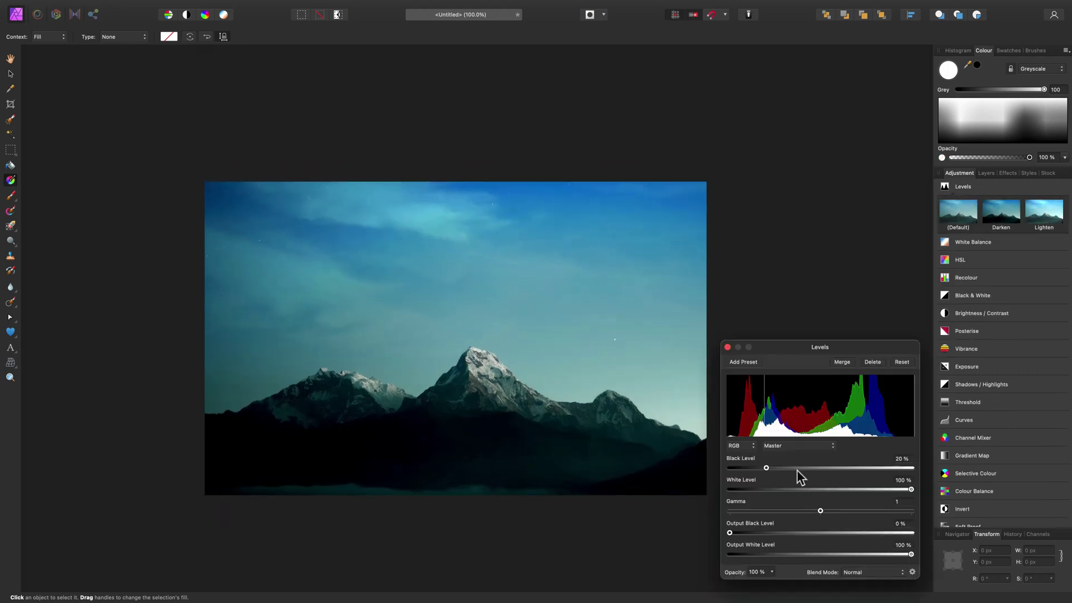
{"action": "left_click_drag", "start_coordinate": [796, 469], "coordinate": [831, 511]}
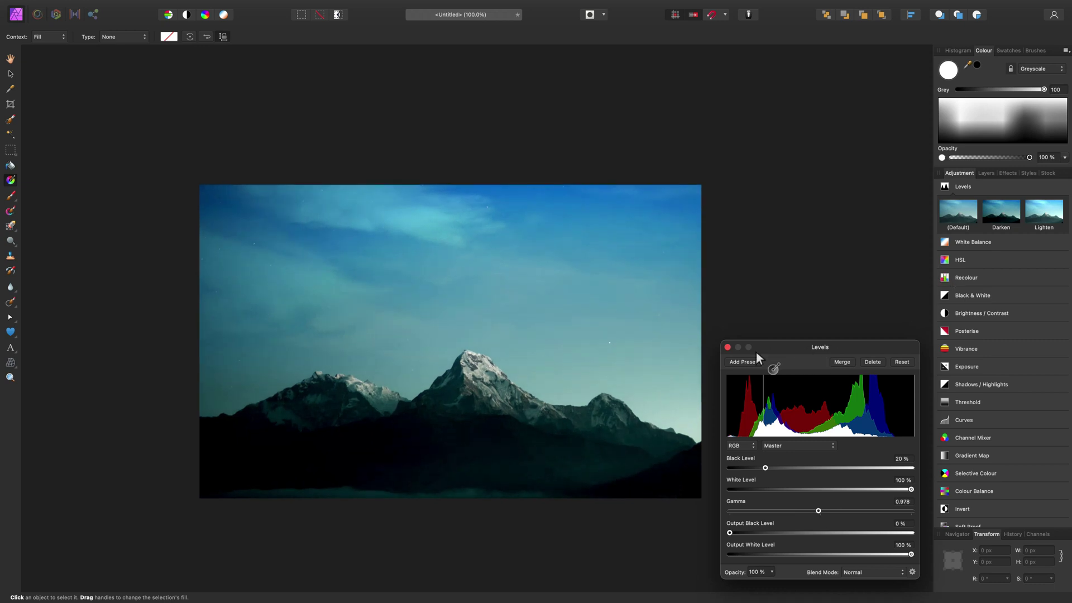
{"action": "left_click", "coordinate": [728, 347]}
Add an HSL adjustment with Hue Shift -129°, Saturation Shift -29% and Luminosity Shift -14%.
{"action": "left_click", "coordinate": [987, 260]}
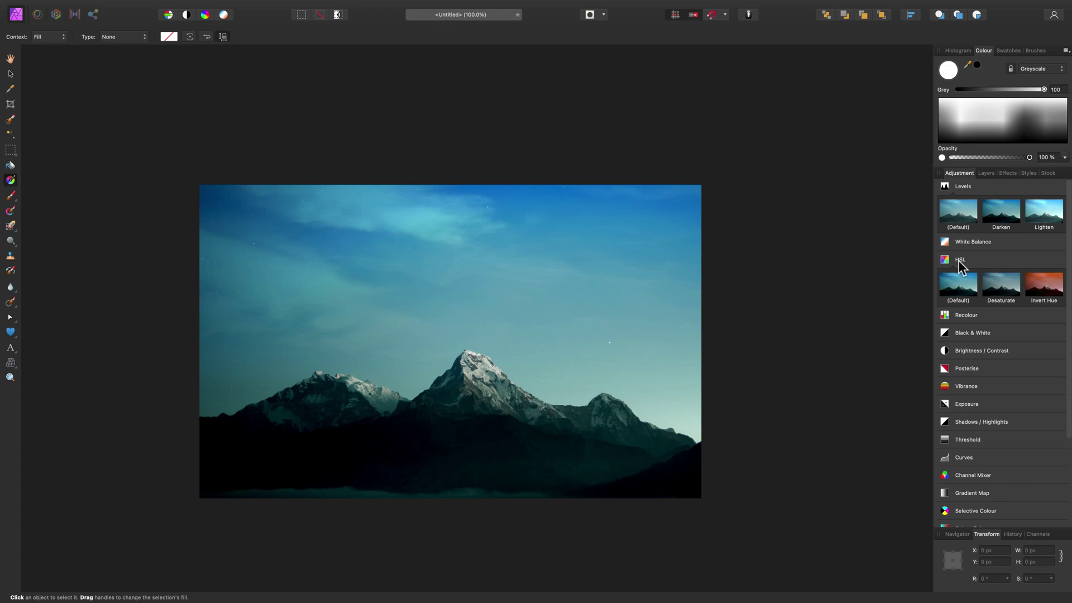
{"action": "left_click", "coordinate": [961, 288]}
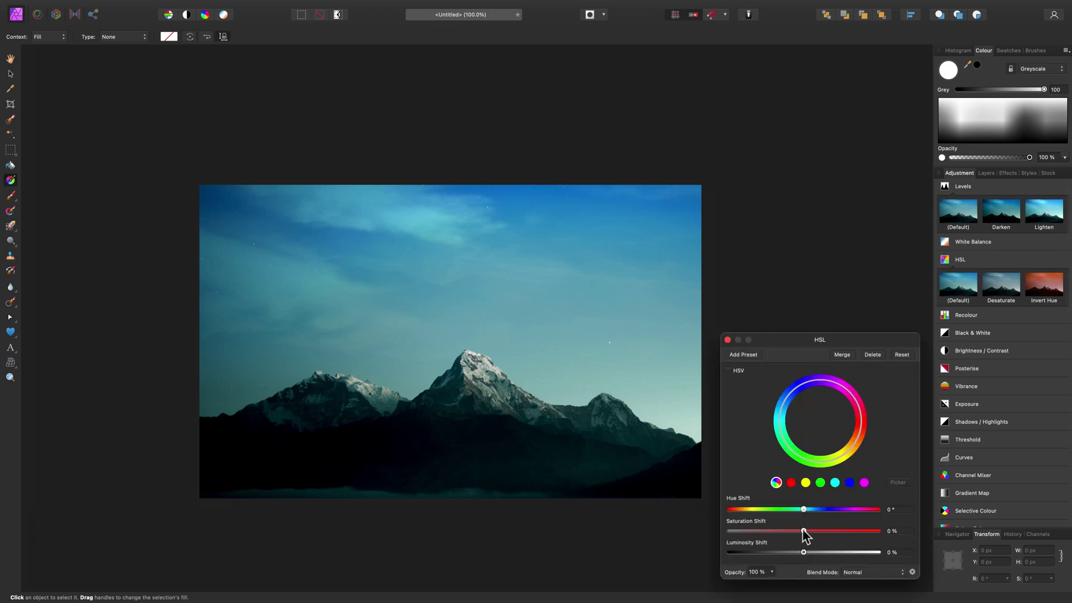
{"action": "left_click_drag", "start_coordinate": [805, 531], "coordinate": [789, 514]}
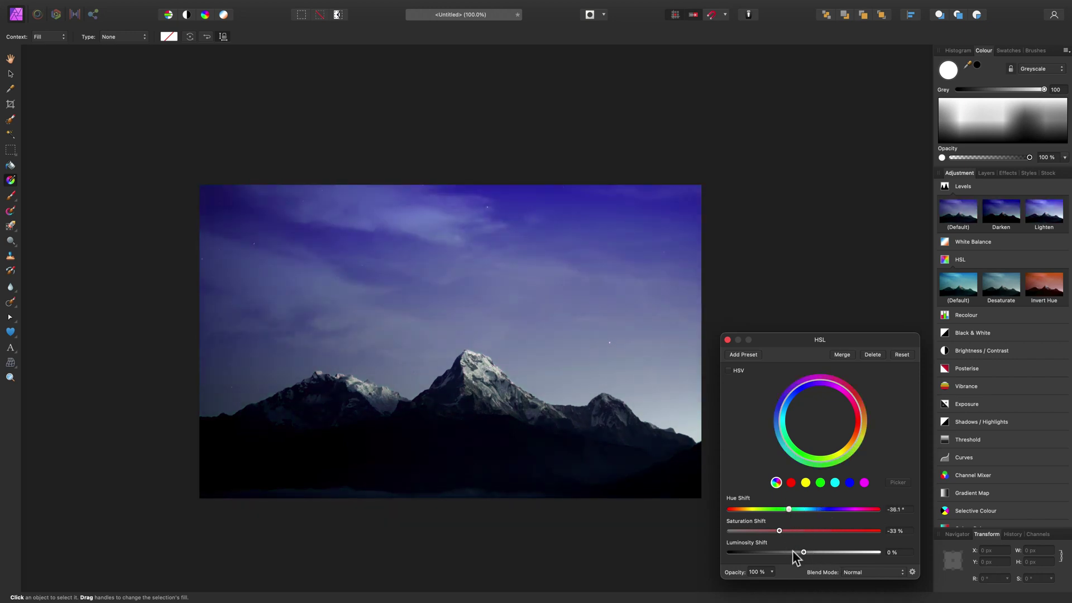
{"action": "mouse_move", "coordinate": [793, 553]}
{"action": "left_mouse_down"}
{"action": "mouse_move", "coordinate": [776, 555]}
{"action": "mouse_move", "coordinate": [796, 557]}
{"action": "mouse_move", "coordinate": [762, 531]}
{"action": "mouse_move", "coordinate": [782, 531]}
{"action": "mouse_move", "coordinate": [783, 551]}
{"action": "mouse_move", "coordinate": [794, 552]}
{"action": "left_mouse_up"}
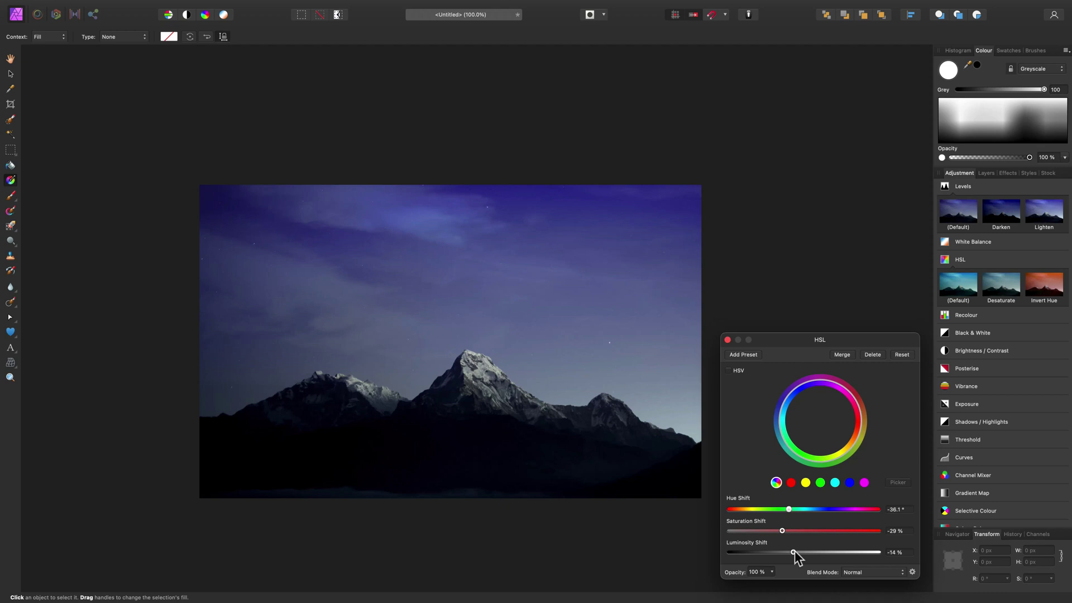
{"action": "left_click_drag", "start_coordinate": [792, 510], "coordinate": [754, 507]}
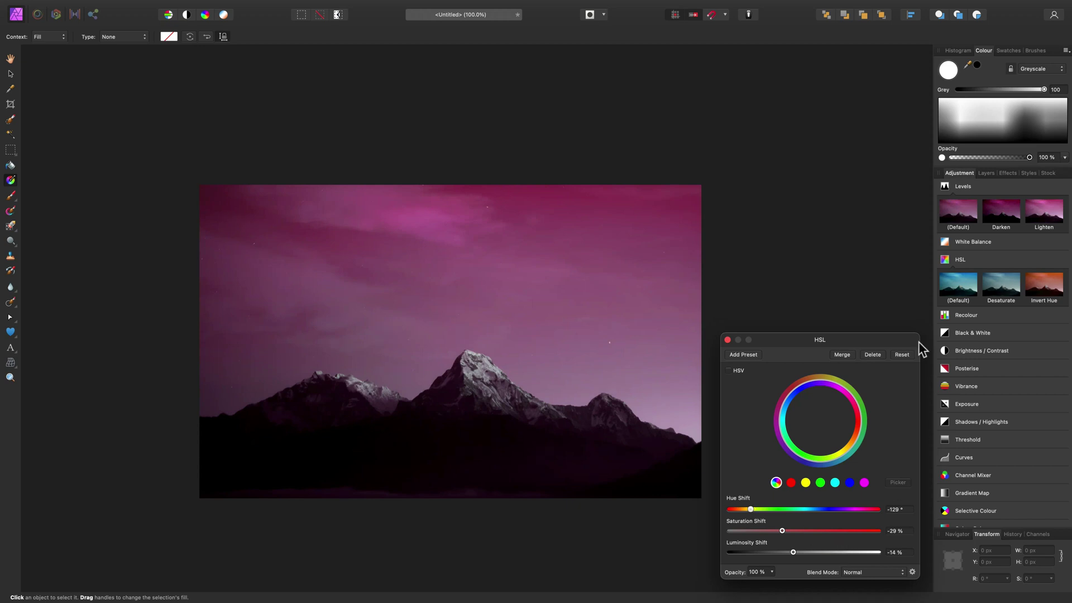
{"action": "left_click", "coordinate": [729, 340]}
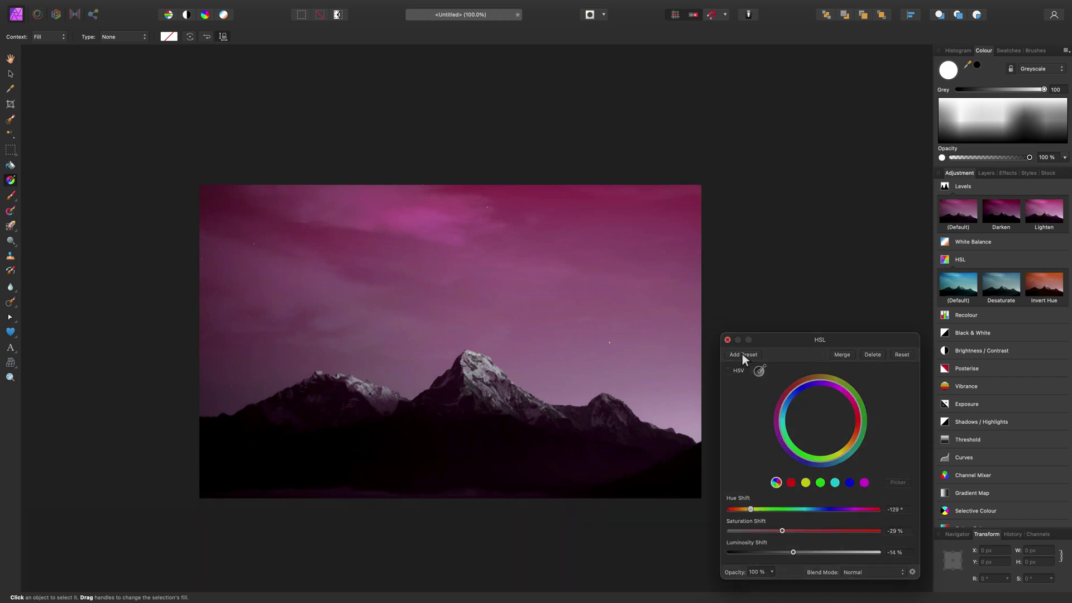
Ready the Paint Brush with black and 0% hardness, keeping the HSL adjustment layer selected.
{"action": "left_click", "coordinate": [987, 174]}
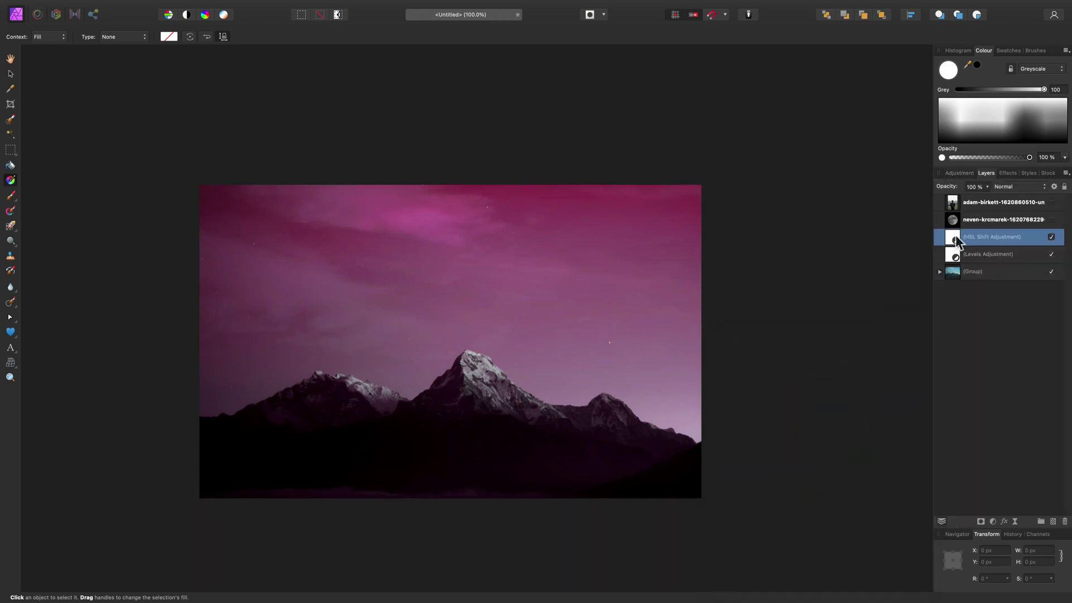
{"action": "left_click", "coordinate": [10, 196]}
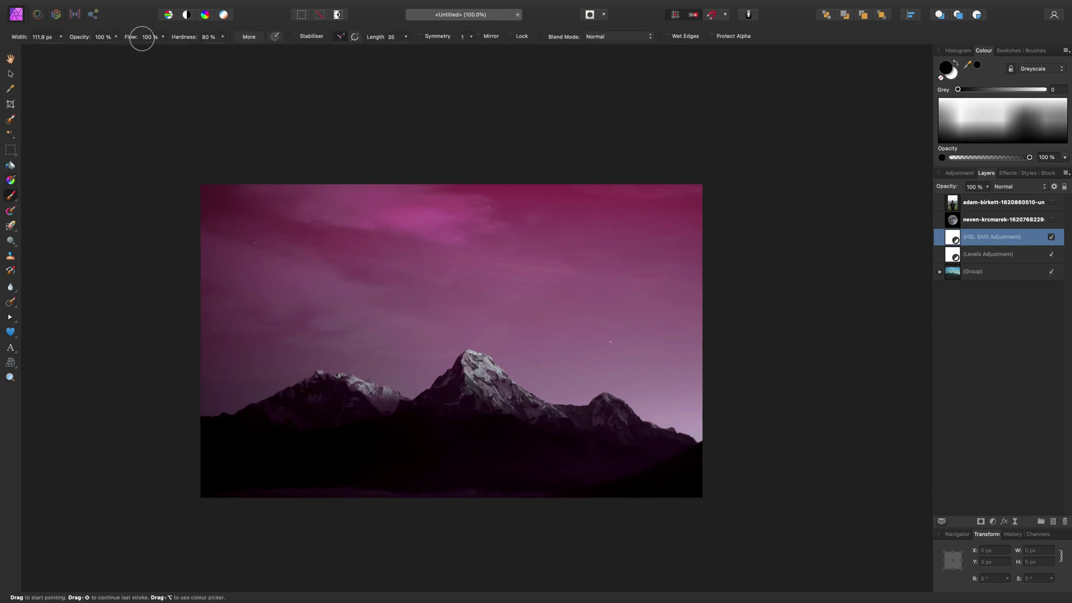
{"action": "left_click", "coordinate": [222, 36]}
{"action": "left_click_drag", "start_coordinate": [222, 48], "coordinate": [52, 57]}
{"action": "left_click", "coordinate": [11, 196]}
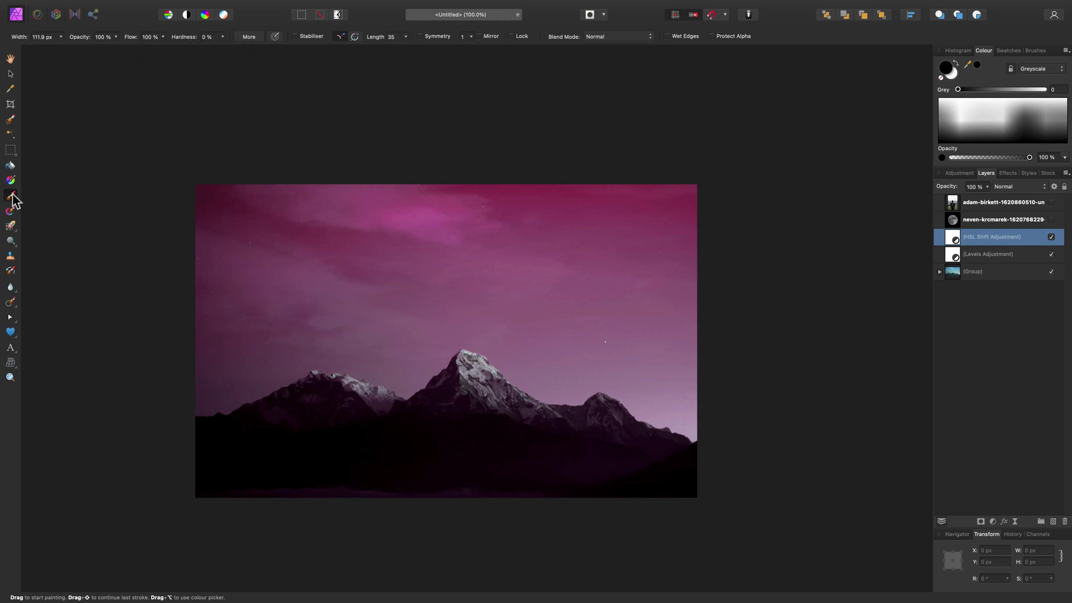
Paint black on the HSL adjustment over parts of the sky with a soft brush about 1593 px wide at 48% opacity.
{"action": "scroll", "coordinate": [313, 286], "scroll_direction": "up", "scroll_amount": 1}
{"action": "key", "text": "bracketright"}
{"action": "key", "text": "bracketright"}
{"action": "key", "text": "bracketright"}
{"action": "key", "text": "bracketright"}
{"action": "key", "text": "bracketright"}
{"action": "key", "text": "bracketright"}
{"action": "key", "text": "bracketright"}
{"action": "key", "text": "bracketright"}
{"action": "key", "text": "bracketright"}
{"action": "key", "text": "bracketright"}
{"action": "key", "text": "bracketright"}
{"action": "key", "text": "bracketright"}
{"action": "key", "text": "bracketright"}
{"action": "key", "text": "bracketright"}
{"action": "key", "text": "bracketright"}
{"action": "key", "text": "bracketright"}
{"action": "key", "text": "bracketright"}
{"action": "key", "text": "bracketright"}
{"action": "key", "text": "bracketright"}
{"action": "key", "text": "bracketright"}
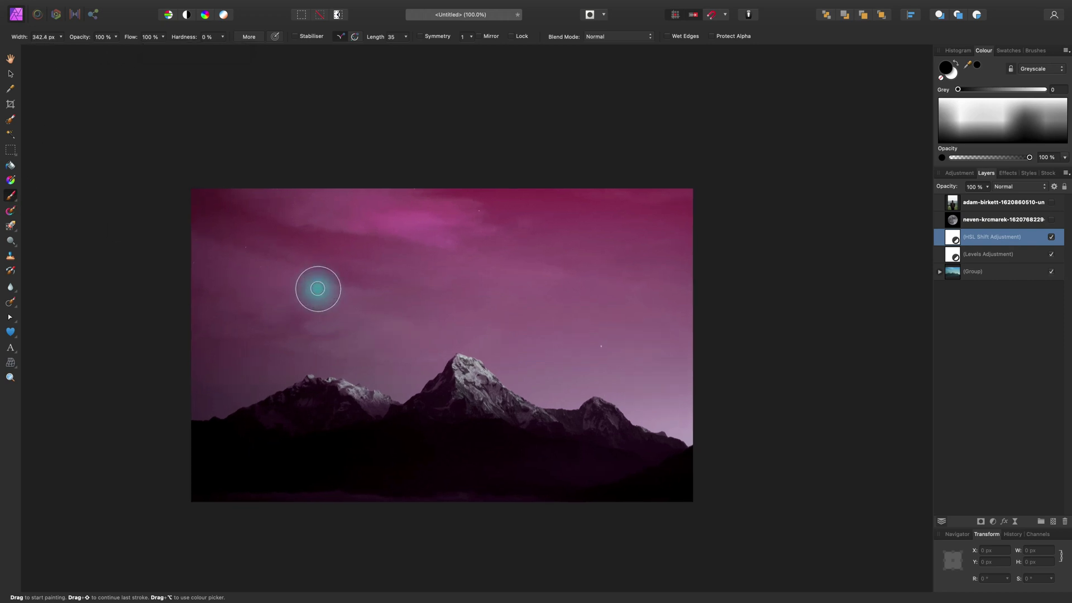
{"action": "left_click", "coordinate": [116, 36]}
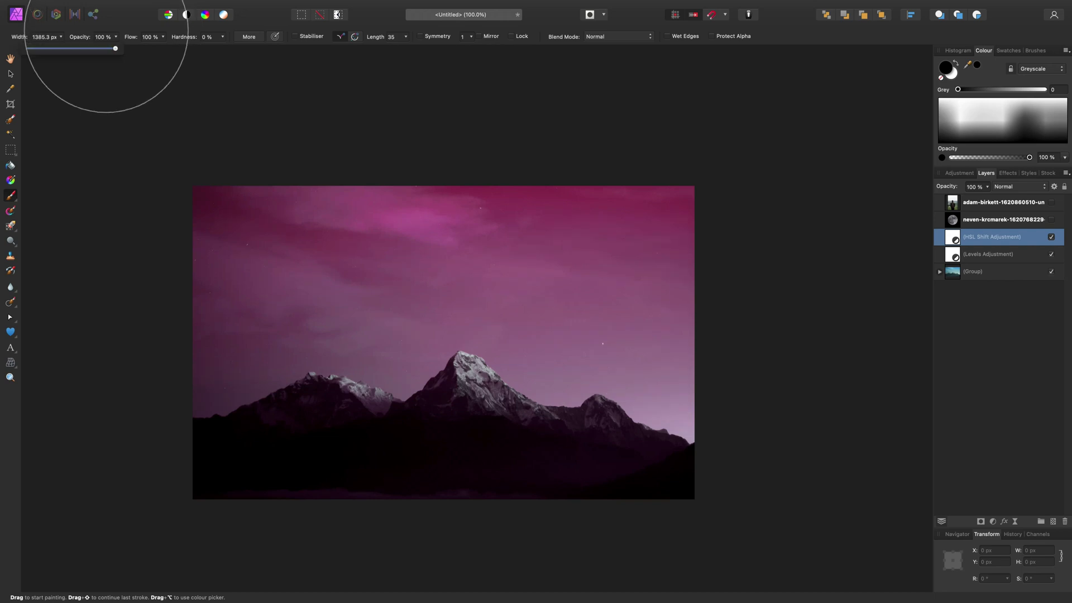
{"action": "left_click_drag", "start_coordinate": [115, 49], "coordinate": [70, 48]}
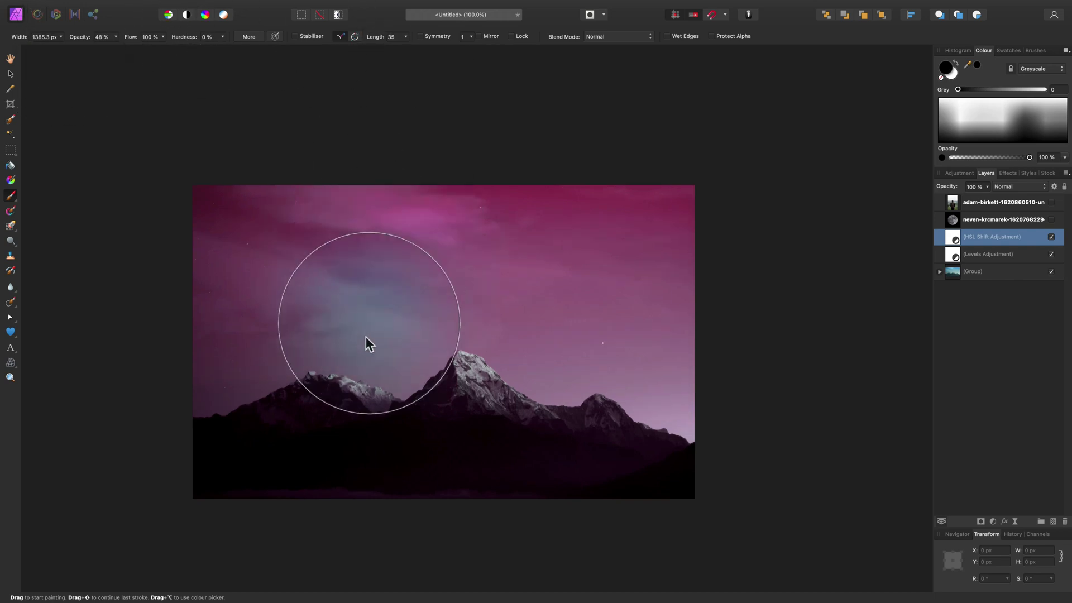
{"action": "key", "text": "bracketright"}
{"action": "scroll", "coordinate": [357, 332], "scroll_direction": "right", "scroll_amount": 1}
{"action": "mouse_move", "coordinate": [268, 380]}
{"action": "left_mouse_down"}
{"action": "mouse_move", "coordinate": [354, 323]}
{"action": "mouse_move", "coordinate": [581, 343]}
{"action": "mouse_move", "coordinate": [399, 157]}
{"action": "mouse_move", "coordinate": [746, 276]}
{"action": "mouse_move", "coordinate": [112, 220]}
{"action": "mouse_move", "coordinate": [536, 161]}
{"action": "mouse_move", "coordinate": [715, 206]}
{"action": "mouse_move", "coordinate": [742, 276]}
{"action": "mouse_move", "coordinate": [555, 527]}
{"action": "mouse_move", "coordinate": [921, 503]}
{"action": "mouse_move", "coordinate": [330, 524]}
{"action": "mouse_move", "coordinate": [698, 341]}
{"action": "mouse_move", "coordinate": [604, 161]}
{"action": "left_mouse_up"}
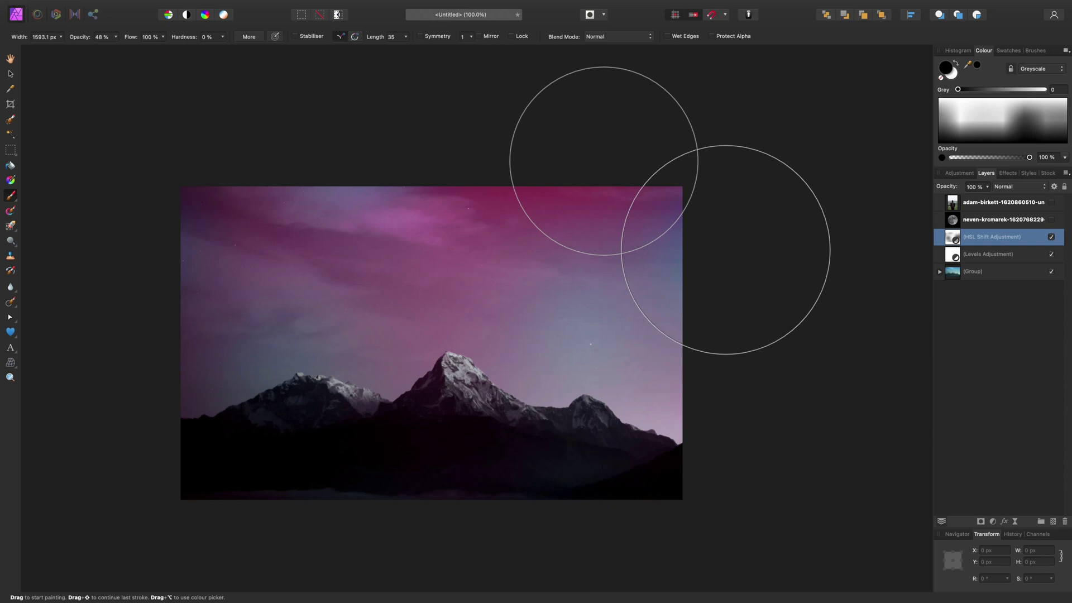
Reduce the brush width to 369 px.
{"action": "key", "text": "bracketleft"}
{"action": "key", "text": "bracketleft"}
{"action": "key", "text": "bracketleft"}
{"action": "key", "text": "bracketleft"}
{"action": "key", "text": "bracketleft"}
{"action": "key", "text": "bracketleft"}
{"action": "key", "text": "bracketleft"}
{"action": "key", "text": "bracketleft"}
{"action": "key", "text": "bracketleft"}
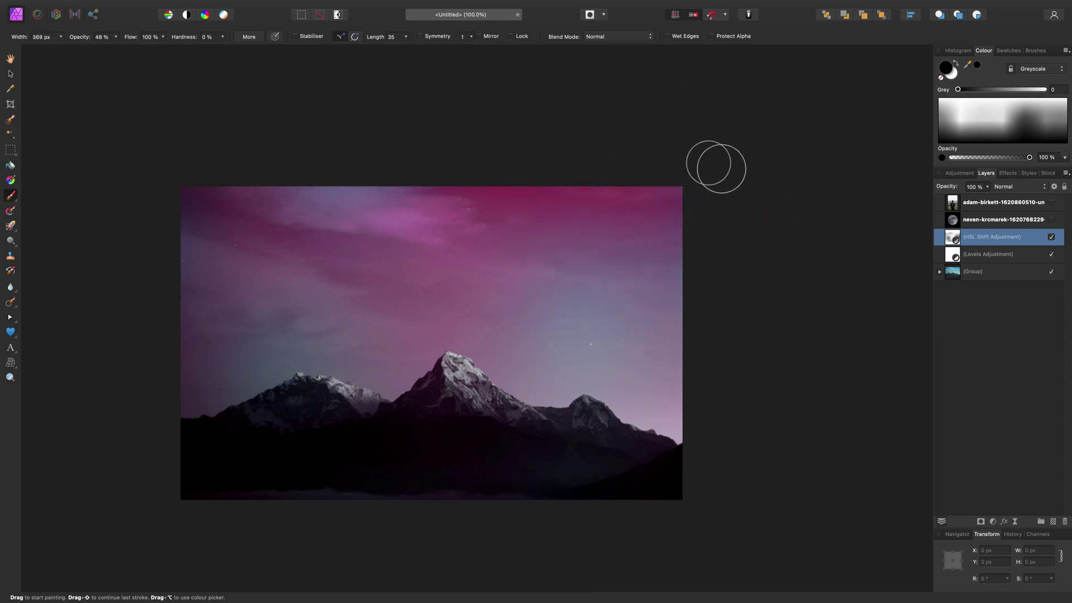
Merge the visible HSL adjustment, Levels adjustment and group into a new pixel layer.
{"action": "left_click", "coordinate": [997, 271], "text": "shift"}
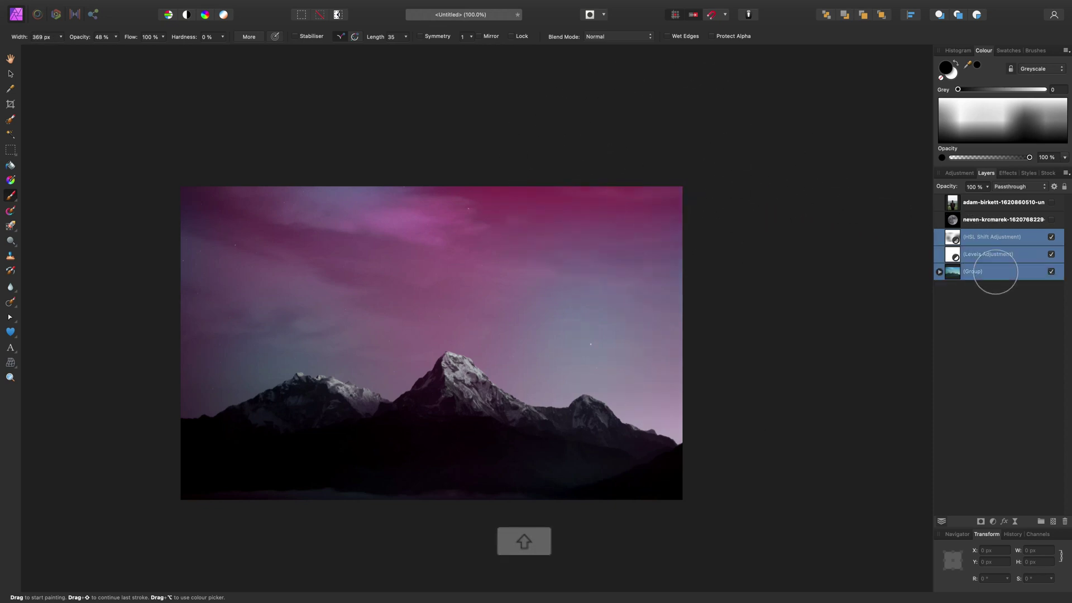
{"action": "right_click", "coordinate": [997, 271]}
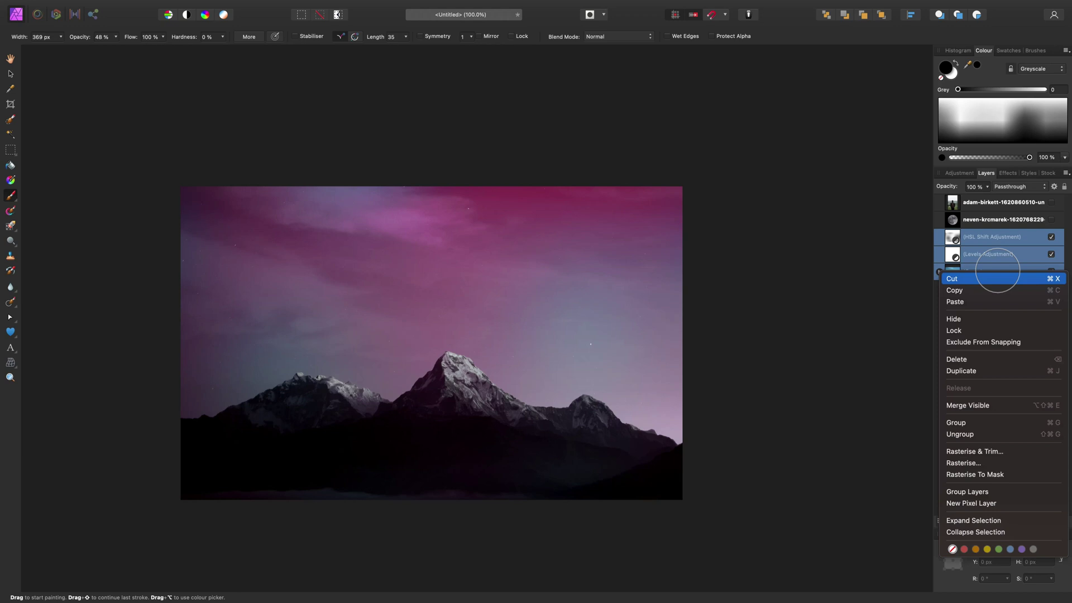
{"action": "left_click", "coordinate": [1004, 404]}
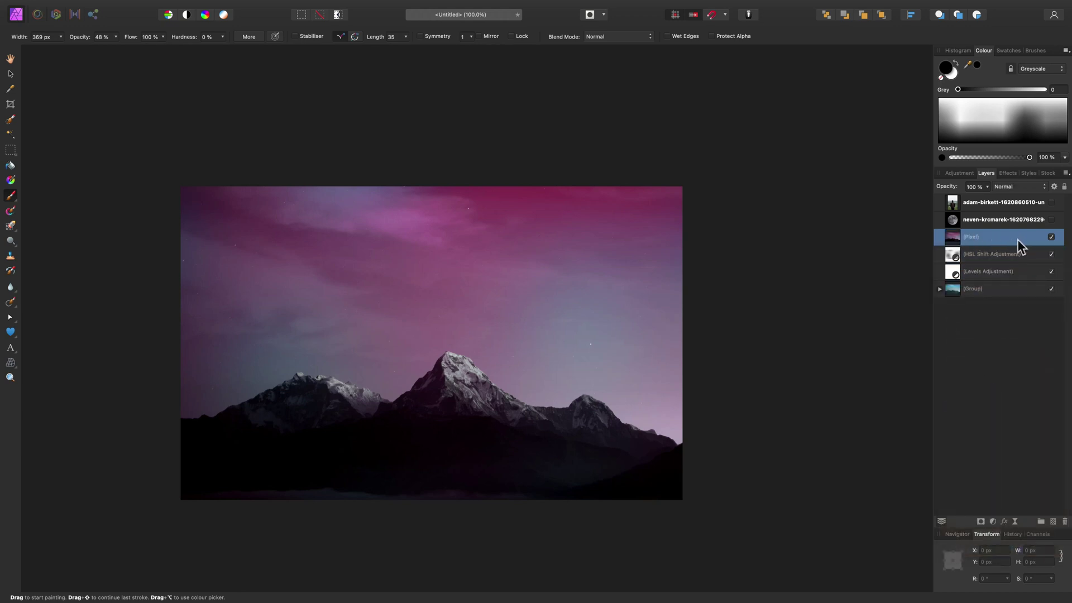
Delete the original HSL adjustment, Levels adjustment and group, keeping the merged pixel layer.
{"action": "left_click", "coordinate": [1037, 258]}
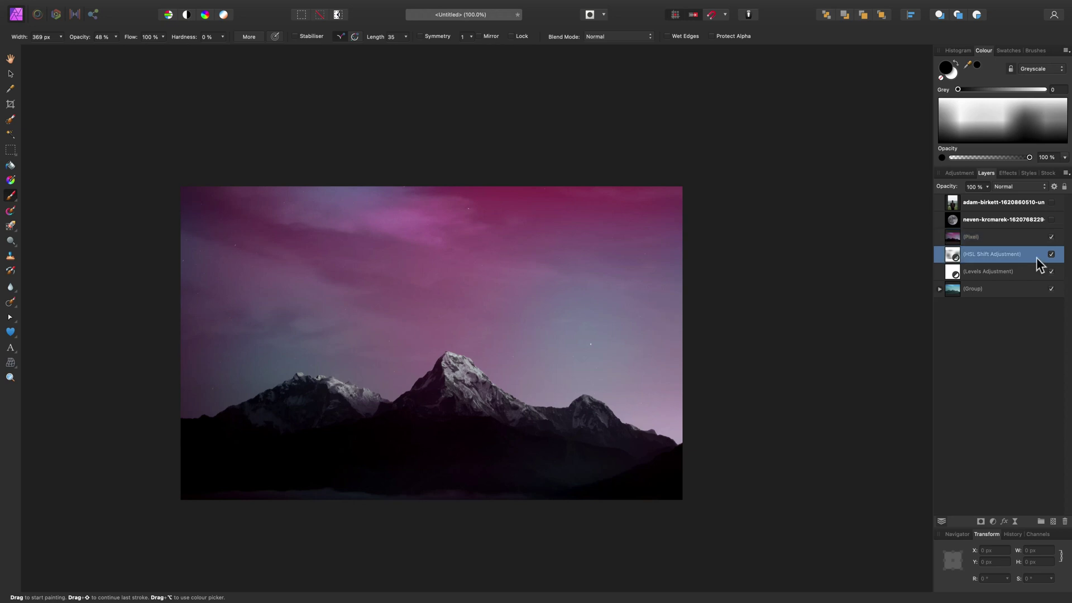
{"action": "key", "text": "Delete"}
{"action": "key", "text": "Delete"}
{"action": "key", "text": "Delete"}
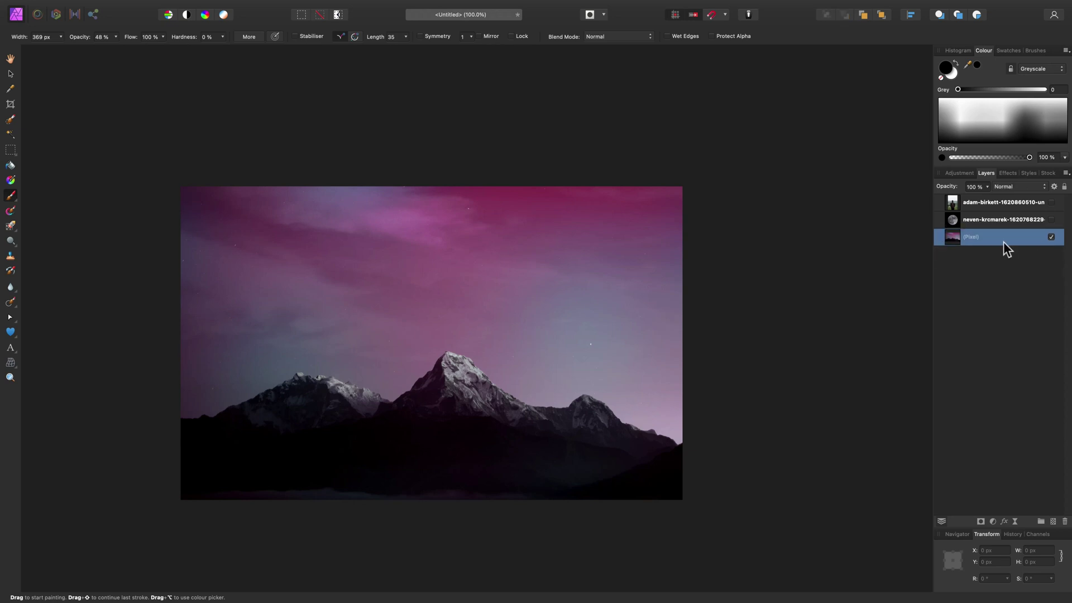
Show the moon layer, move it up above the central peak and centre it horizontally on the spread.
{"action": "left_click", "coordinate": [1018, 220]}
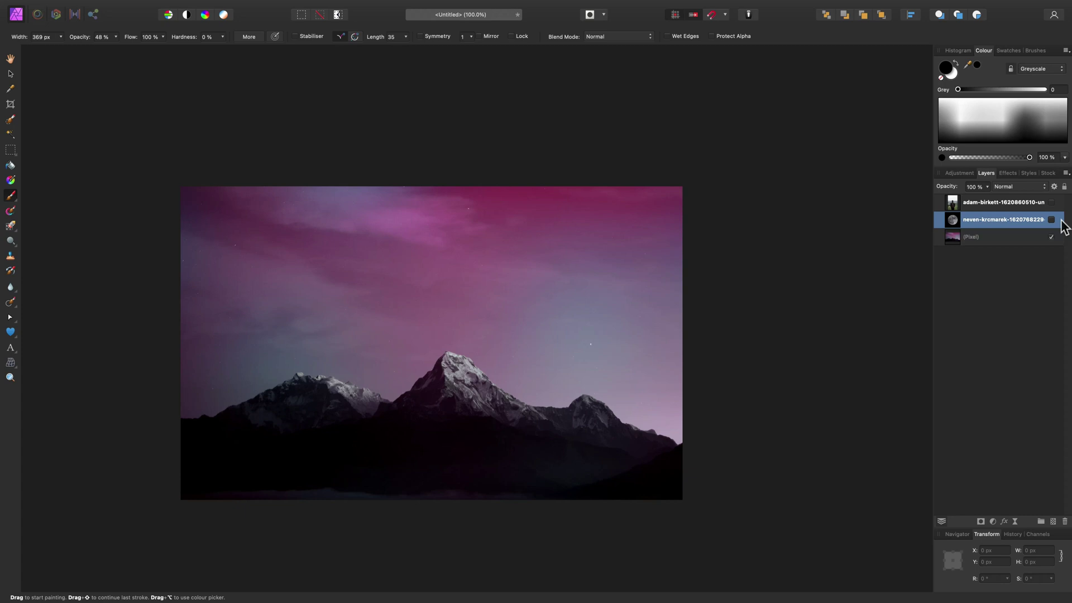
{"action": "left_click", "coordinate": [1052, 219]}
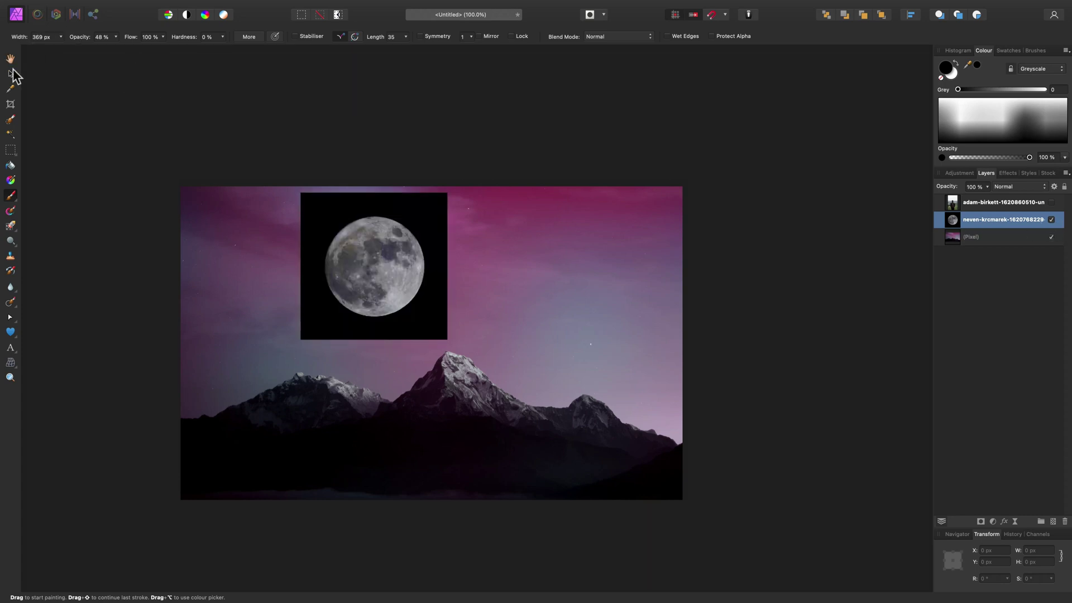
{"action": "left_click", "coordinate": [11, 73]}
{"action": "left_click_drag", "start_coordinate": [369, 269], "coordinate": [452, 267]}
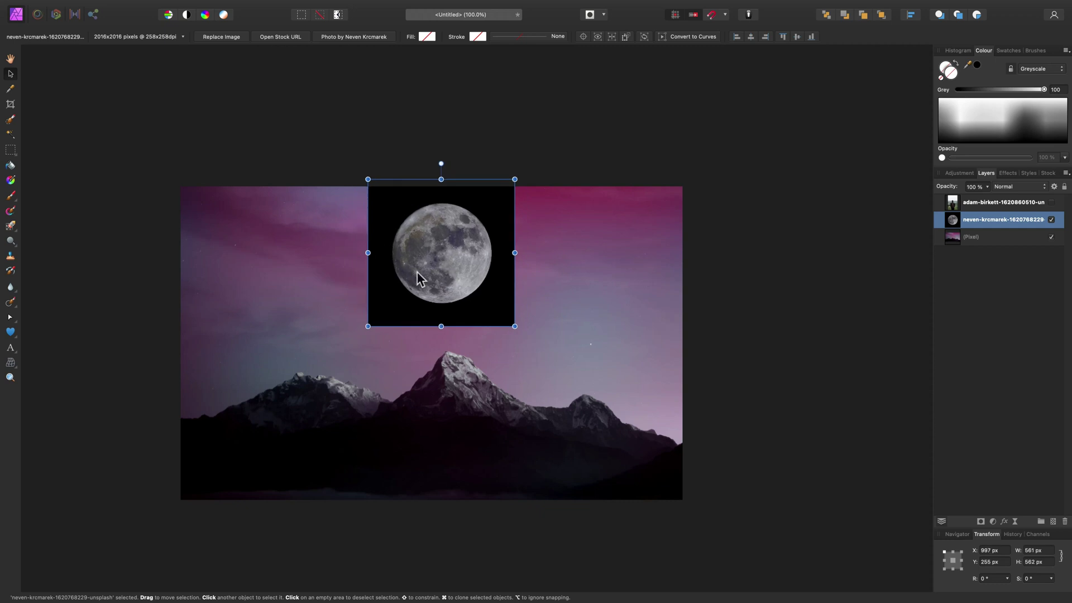
{"action": "left_click", "coordinate": [913, 17]}
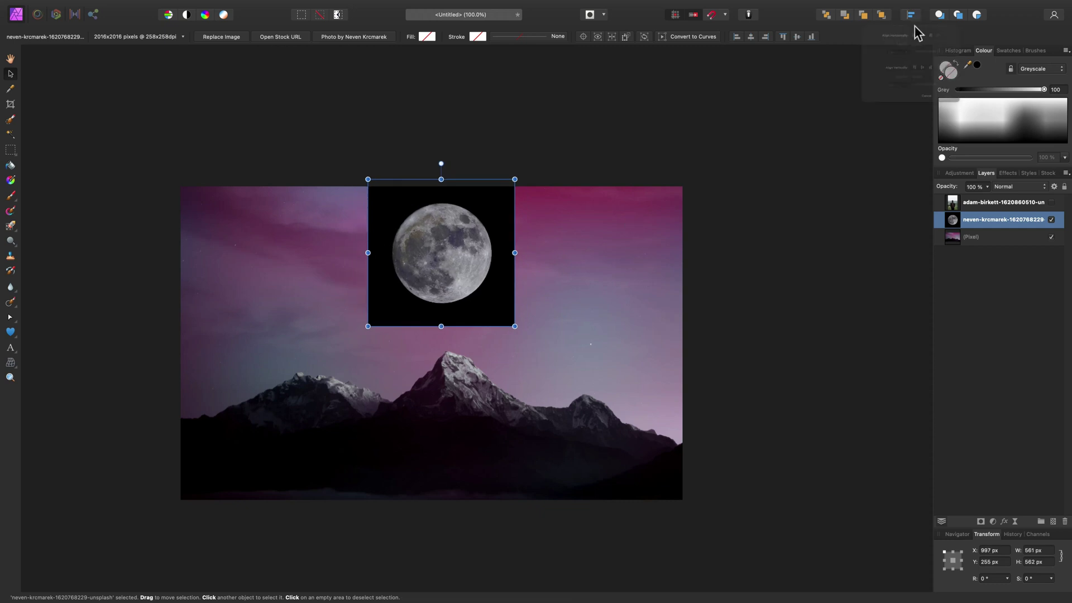
{"action": "left_click", "coordinate": [931, 46]}
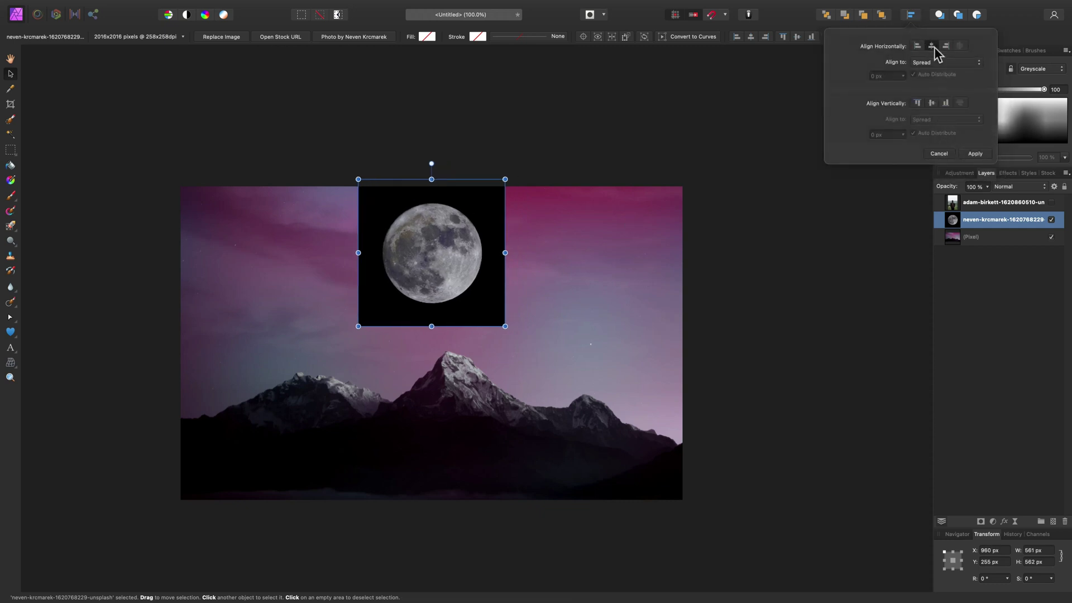
{"action": "left_click", "coordinate": [999, 313]}
{"action": "left_click", "coordinate": [980, 218]}
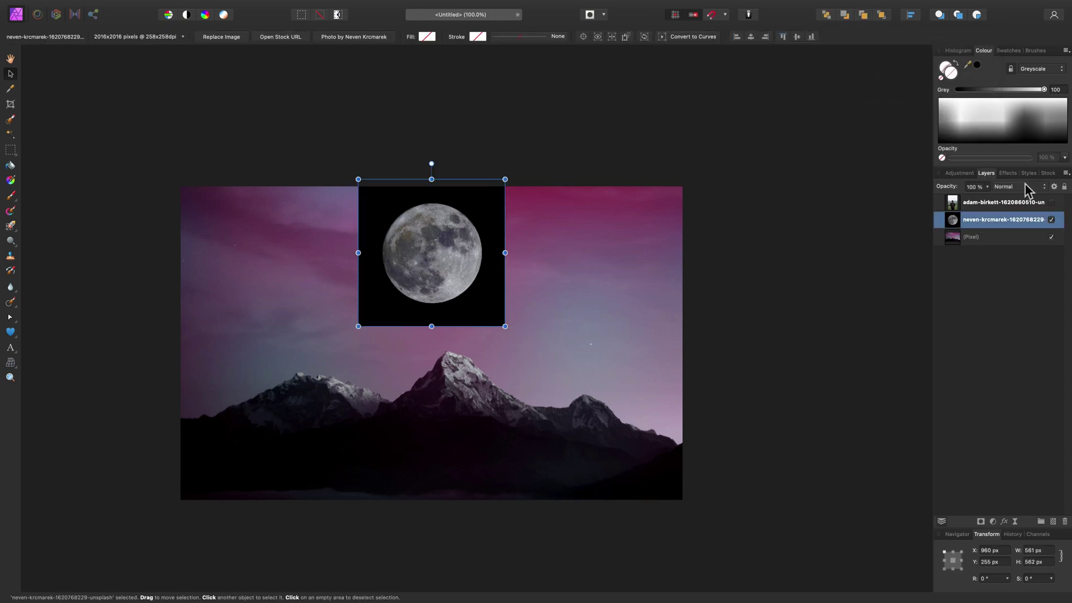
Set the moon layer's blend mode to Add and its opacity to 71%.
{"action": "left_click", "coordinate": [1024, 186]}
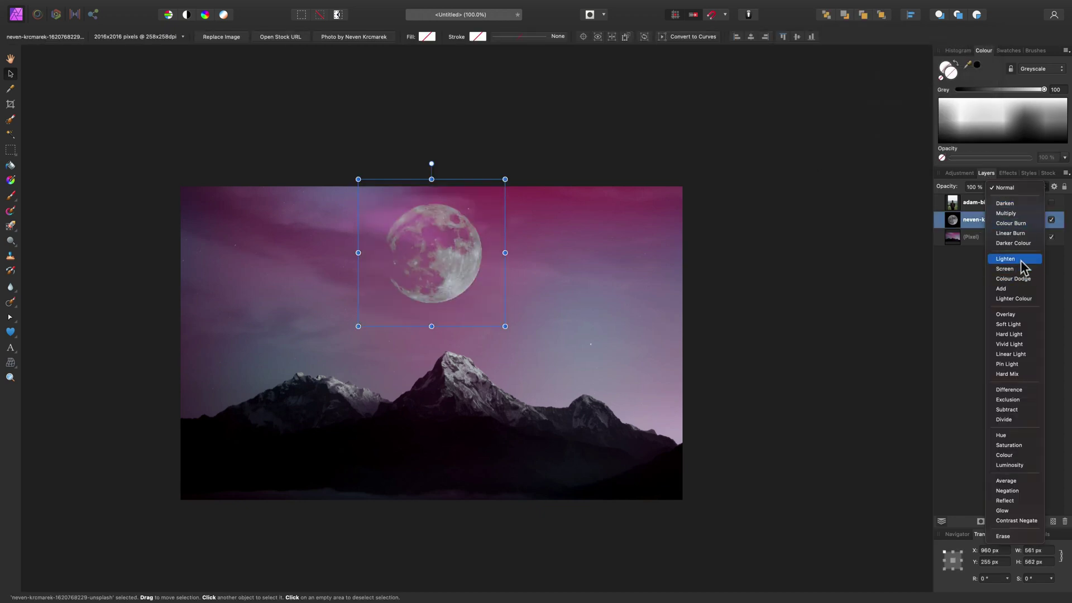
{"action": "left_click", "coordinate": [1008, 289]}
{"action": "left_click_drag", "start_coordinate": [988, 188], "coordinate": [963, 198]}
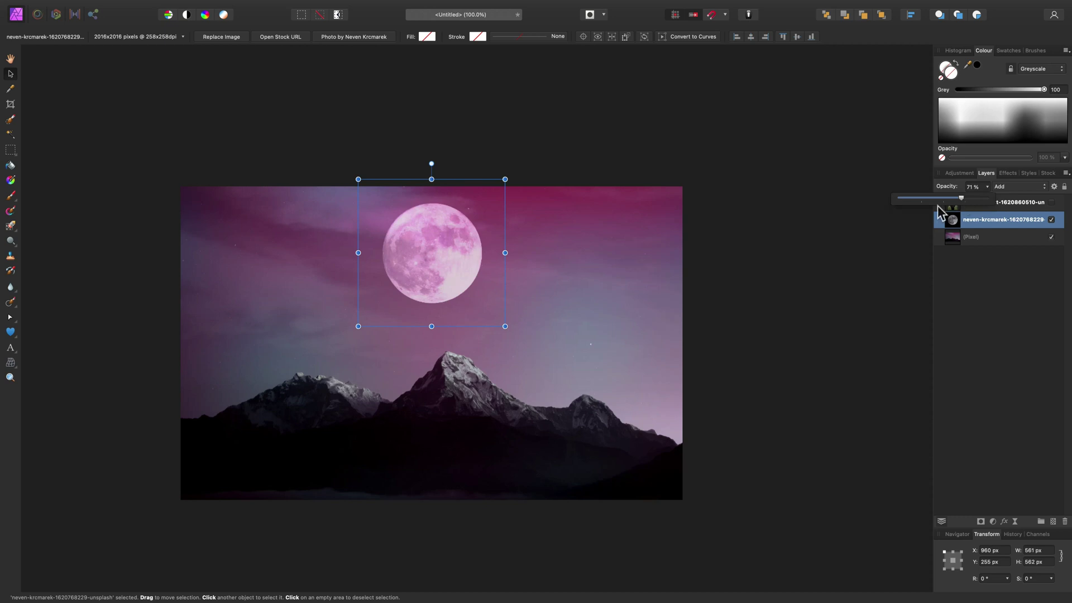
Enlarge the moon image to about 645 px wide and move it up so the moon crosses the canvas's upper edge.
{"action": "scroll", "coordinate": [457, 295], "scroll_direction": "up", "scroll_amount": 1}
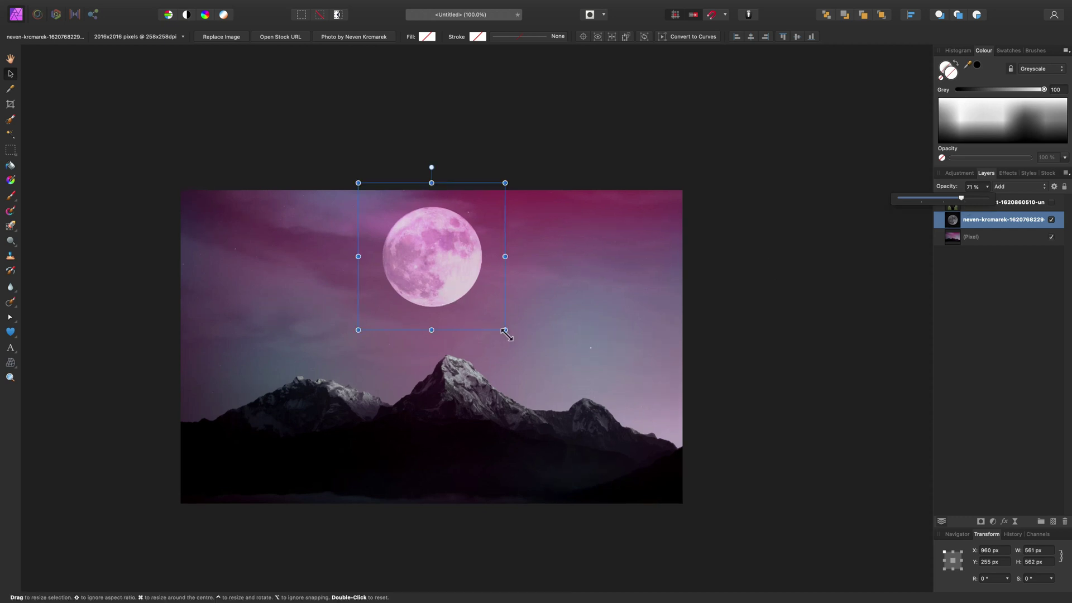
{"action": "left_click_drag", "start_coordinate": [505, 330], "coordinate": [527, 350]}
{"action": "left_click_drag", "start_coordinate": [454, 311], "coordinate": [454, 285]}
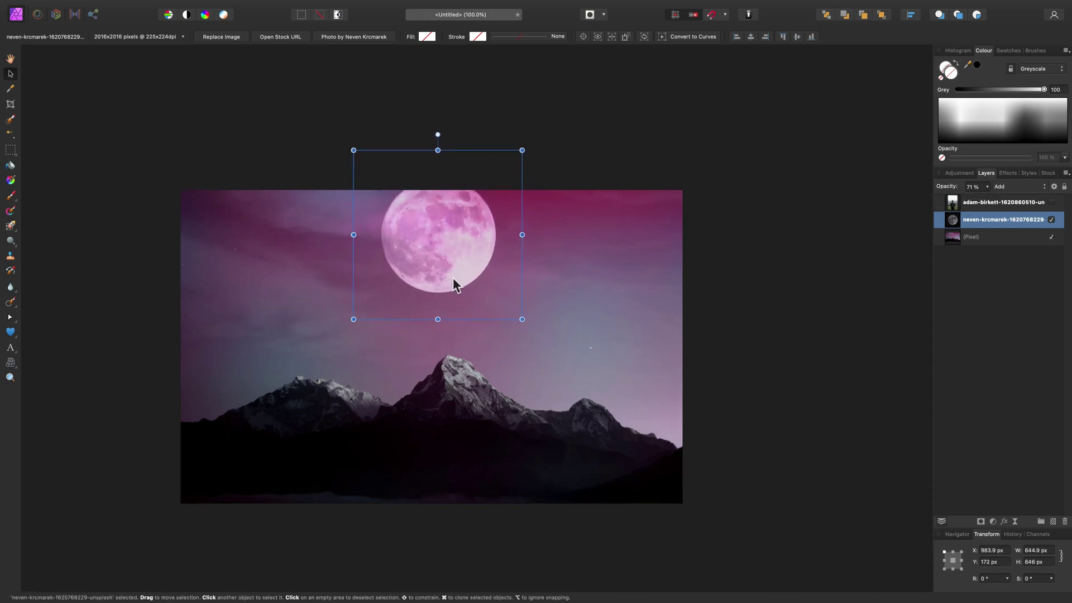
Add a mask to the moon layer and paint it with soft black strokes at 48% opacity to fade the moon's lower-left side.
{"action": "left_click", "coordinate": [993, 521]}
{"action": "left_click", "coordinate": [981, 521]}
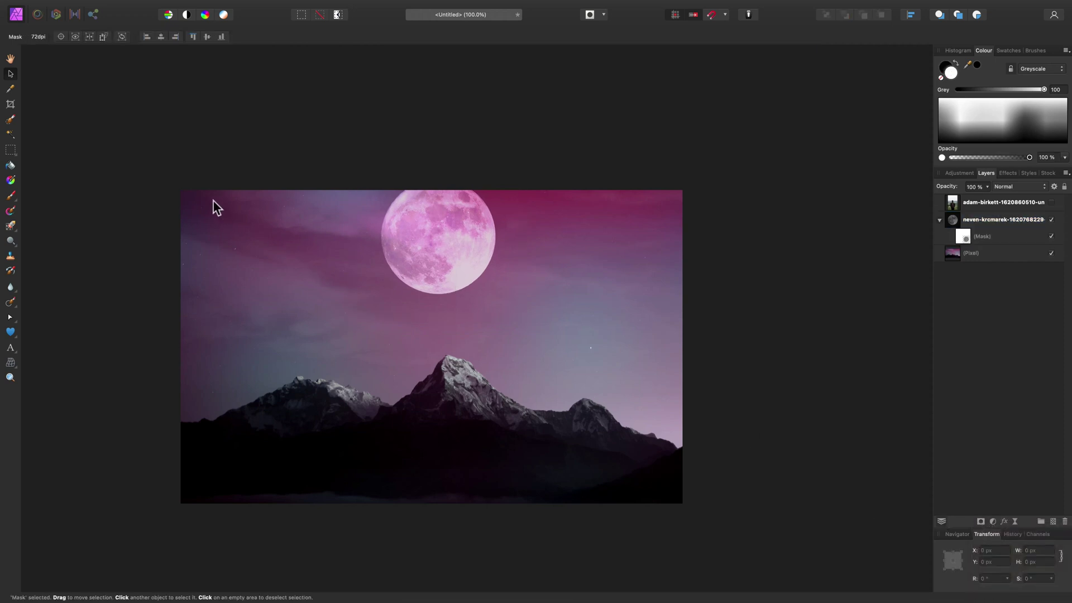
{"action": "left_click", "coordinate": [10, 196]}
{"action": "key", "text": "x"}
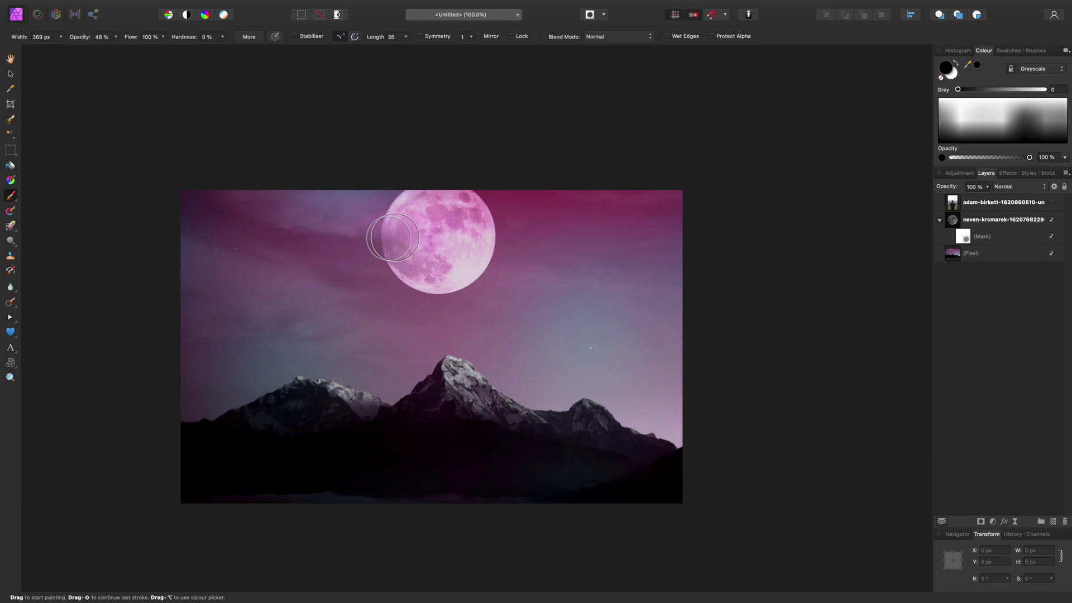
{"action": "key", "text": "]"}
{"action": "key", "text": "]"}
{"action": "key", "text": "]"}
{"action": "key", "text": "]"}
{"action": "key", "text": "]"}
{"action": "key", "text": "]"}
{"action": "key", "text": "]"}
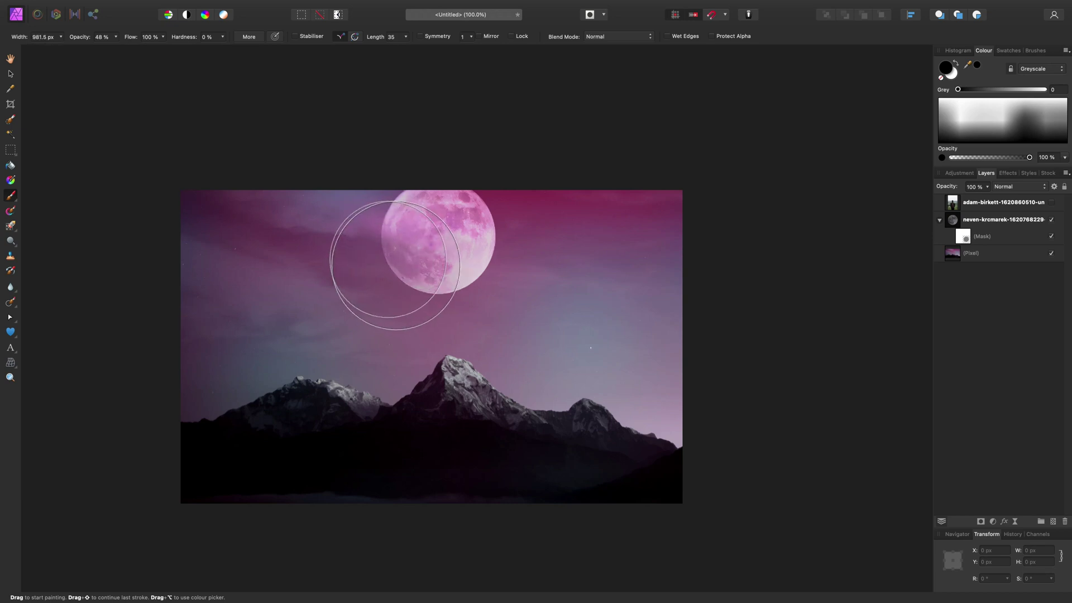
{"action": "left_click", "coordinate": [396, 264]}
{"action": "key", "text": "["}
{"action": "key", "text": "["}
{"action": "key", "text": "["}
{"action": "key", "text": "["}
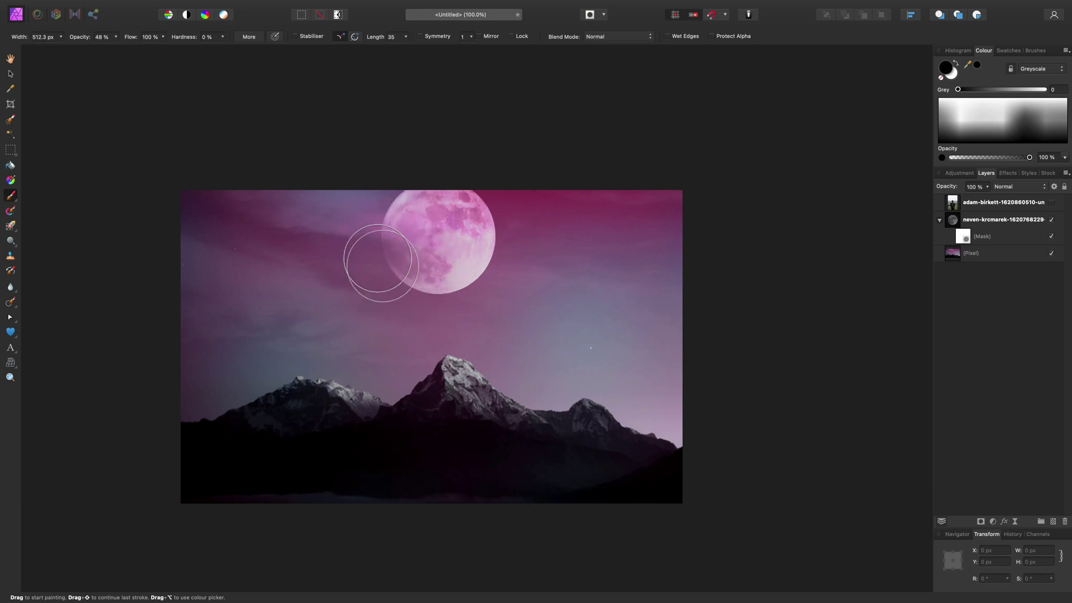
{"action": "mouse_move", "coordinate": [385, 276]}
{"action": "left_mouse_down"}
{"action": "mouse_move", "coordinate": [402, 286]}
{"action": "mouse_move", "coordinate": [371, 251]}
{"action": "mouse_move", "coordinate": [384, 234]}
{"action": "mouse_move", "coordinate": [422, 289]}
{"action": "left_mouse_up"}
{"action": "key", "text": "]"}
{"action": "key", "text": "]"}
{"action": "key", "text": "]"}
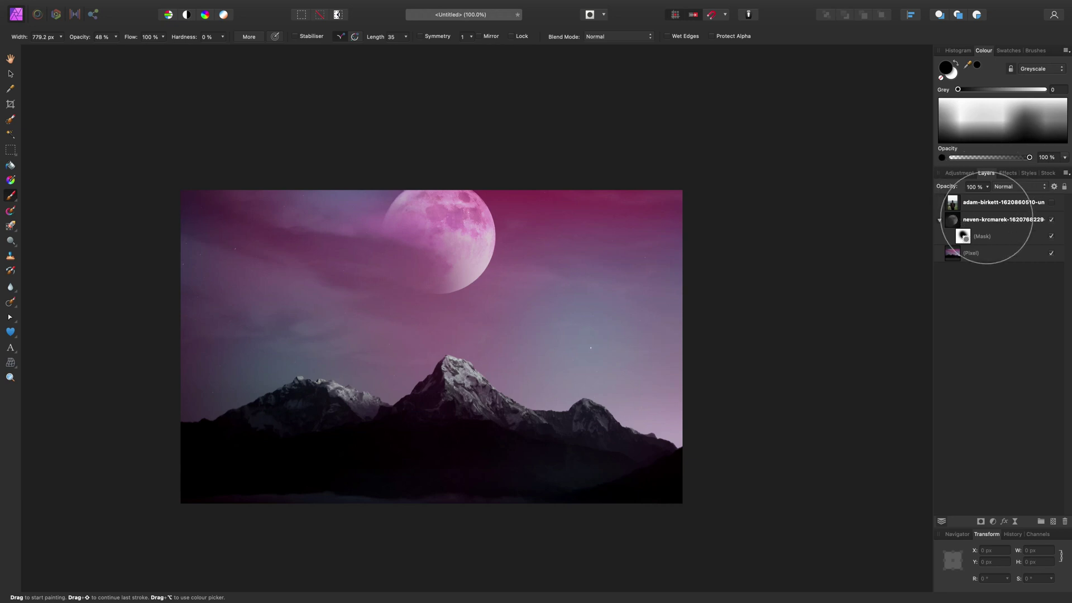
Show the hiker photo layer, move it over the mountains and enlarge it to about 839 × 1288 px.
{"action": "left_click", "coordinate": [997, 220]}
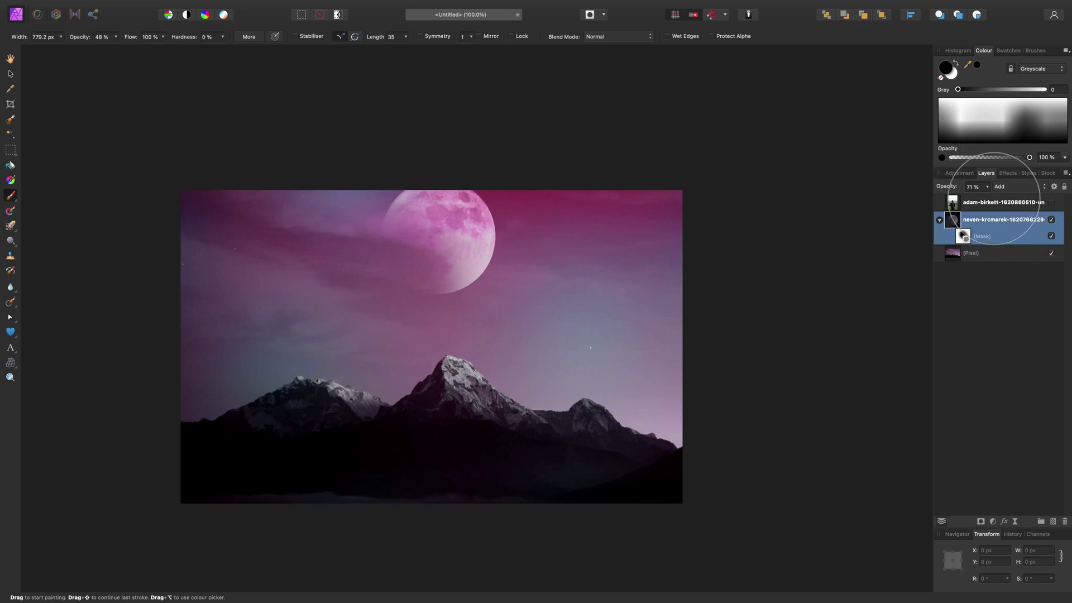
{"action": "left_click", "coordinate": [993, 202]}
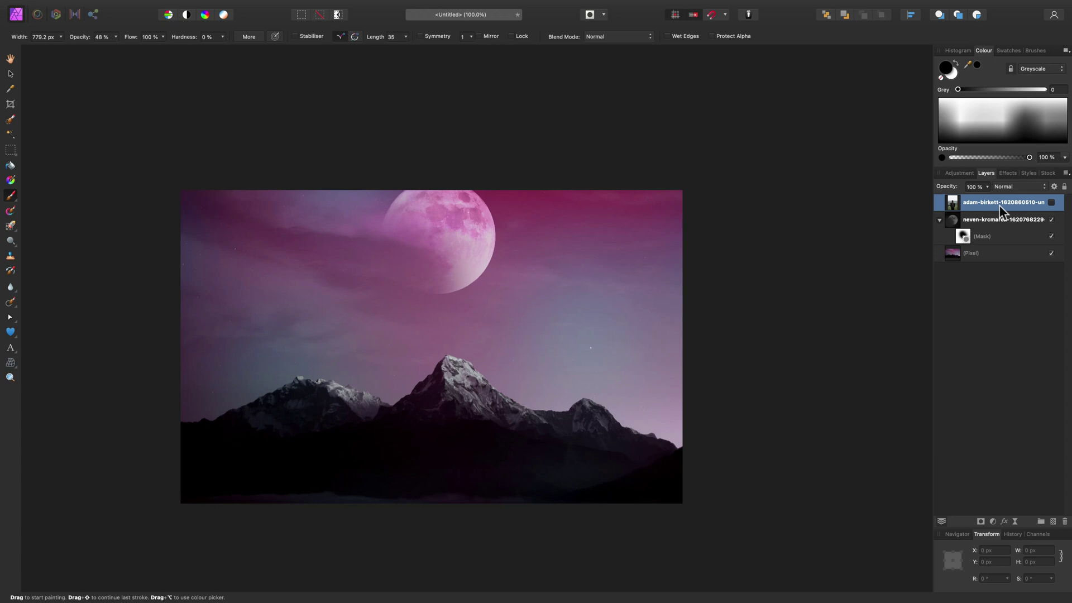
{"action": "left_click", "coordinate": [1051, 202]}
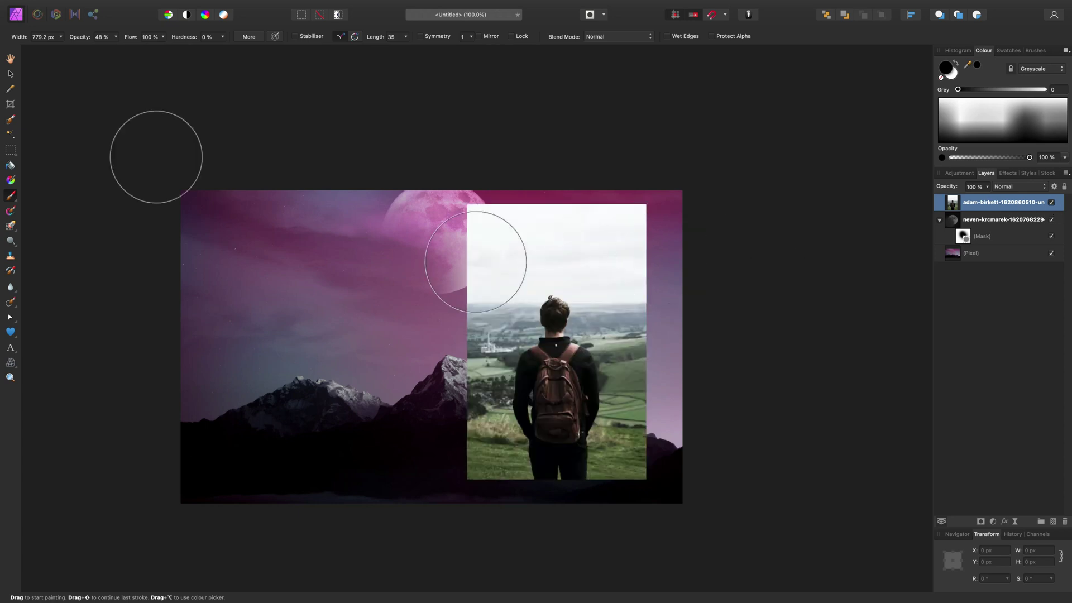
{"action": "left_click", "coordinate": [10, 73]}
{"action": "left_click_drag", "start_coordinate": [534, 341], "coordinate": [358, 310]}
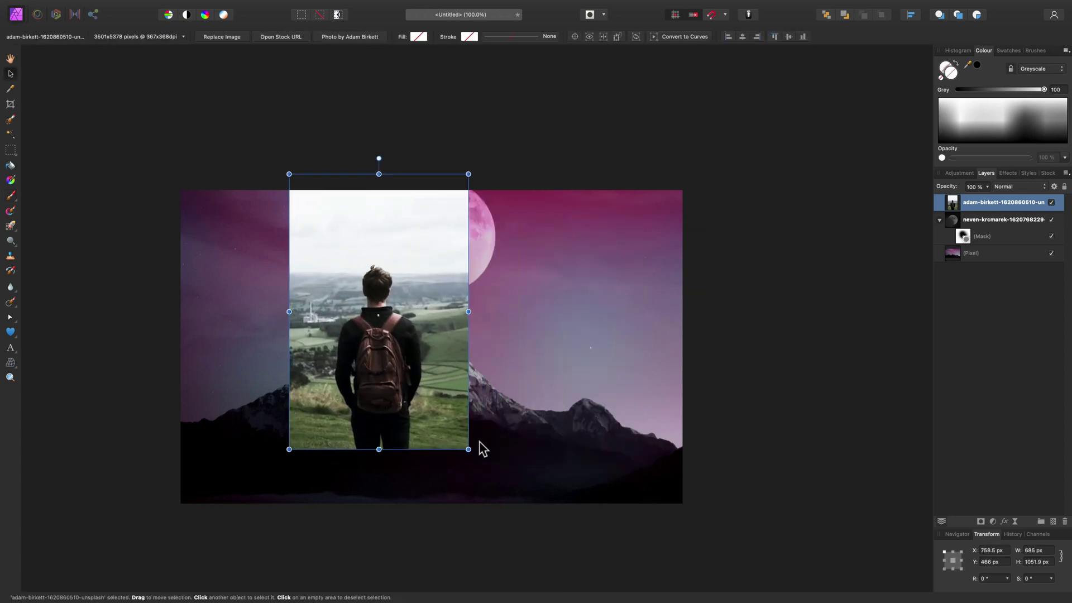
{"action": "left_click_drag", "start_coordinate": [467, 452], "coordinate": [518, 507]}
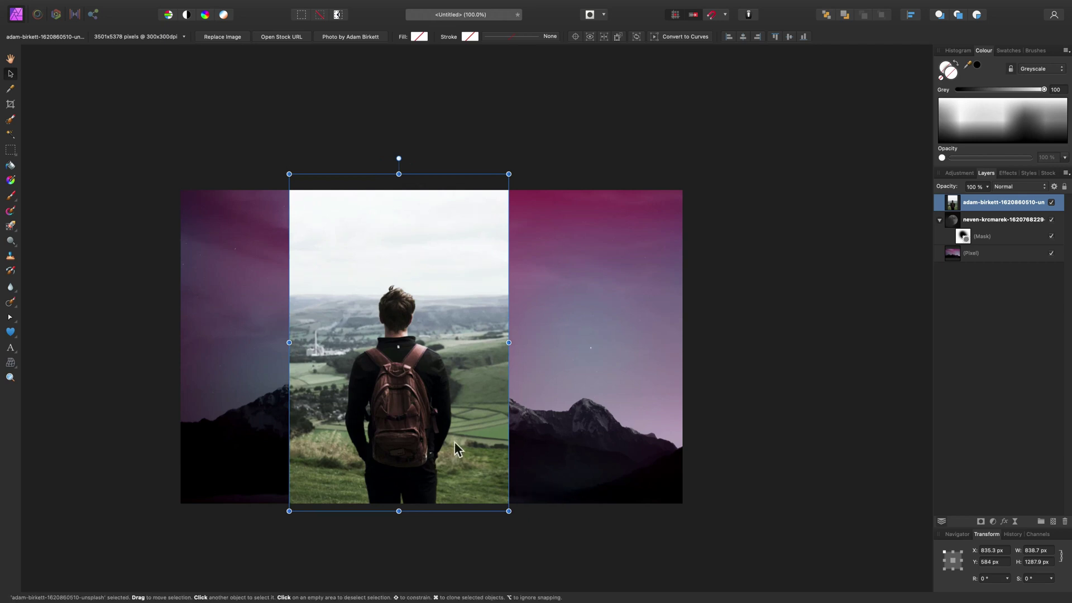
Move the hiker photo down to about Y 627 px and centre it horizontally on the spread.
{"action": "left_click_drag", "start_coordinate": [454, 441], "coordinate": [494, 455]}
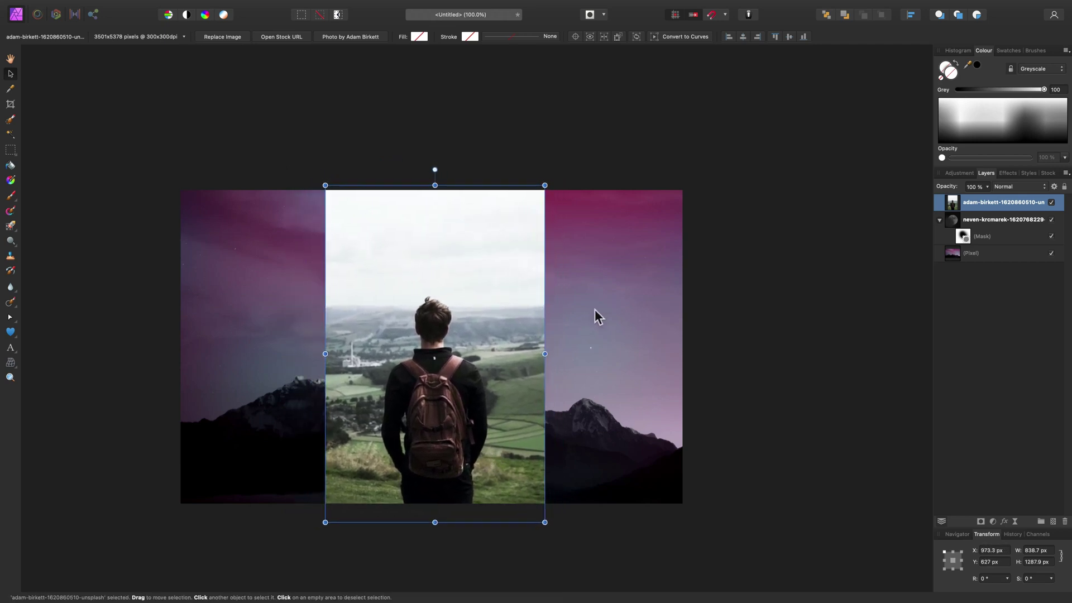
{"action": "left_click", "coordinate": [915, 16]}
{"action": "left_click", "coordinate": [933, 47]}
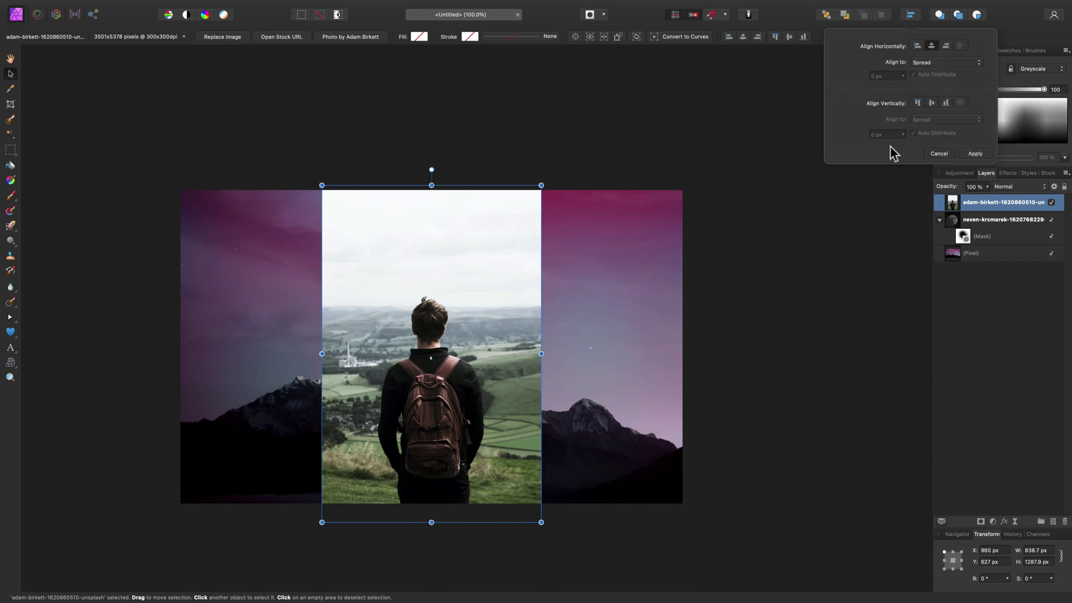
{"action": "double_click", "coordinate": [1010, 203]}
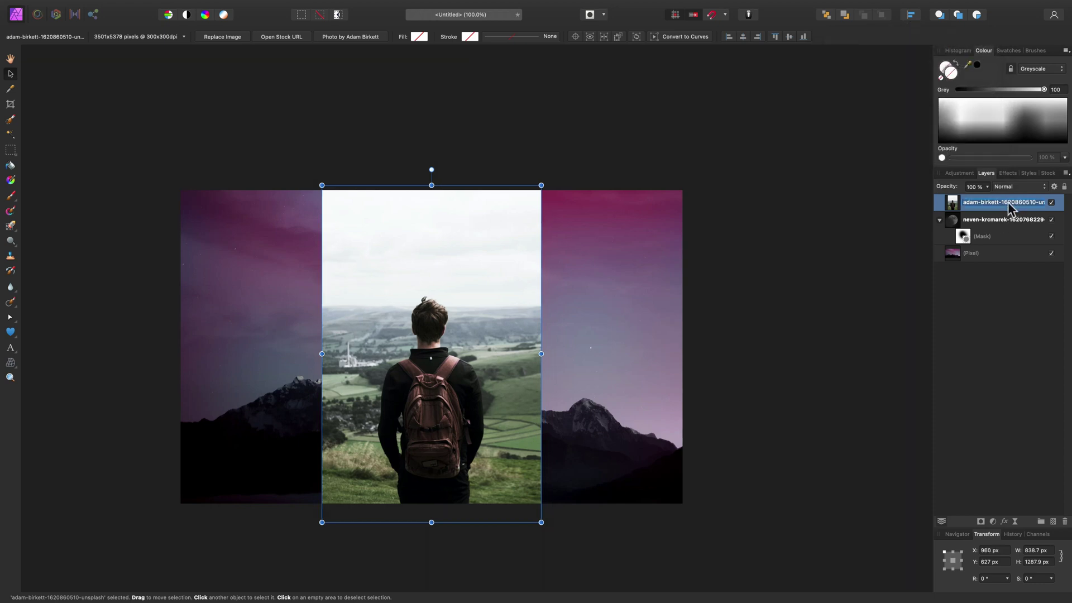
Rasterise and trim the hiker photo layer.
{"action": "right_click", "coordinate": [1008, 203]}
{"action": "left_click", "coordinate": [1018, 209]}
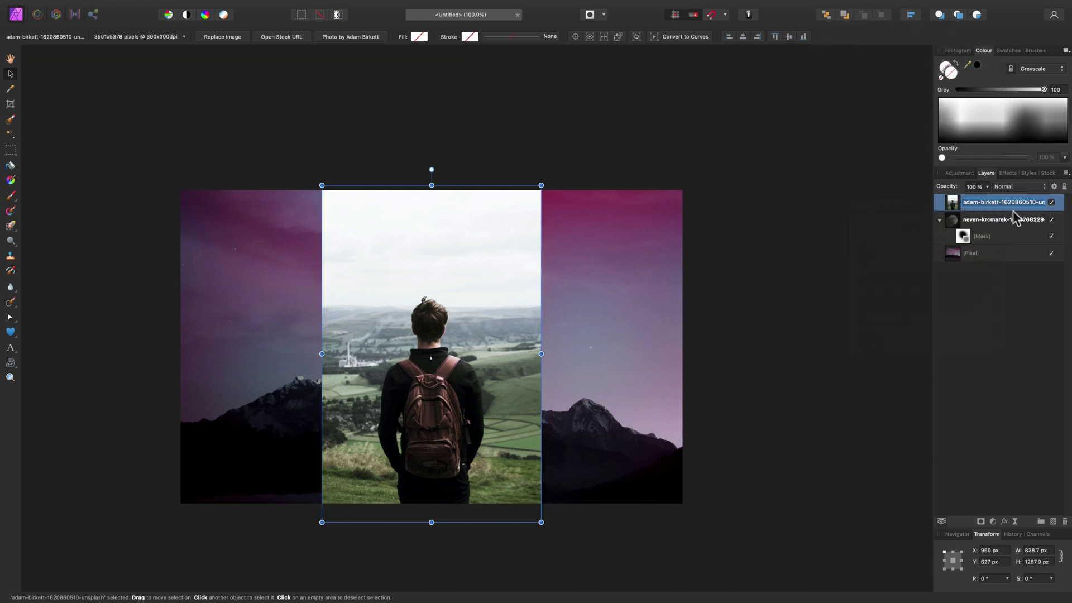
{"action": "right_click", "coordinate": [946, 205]}
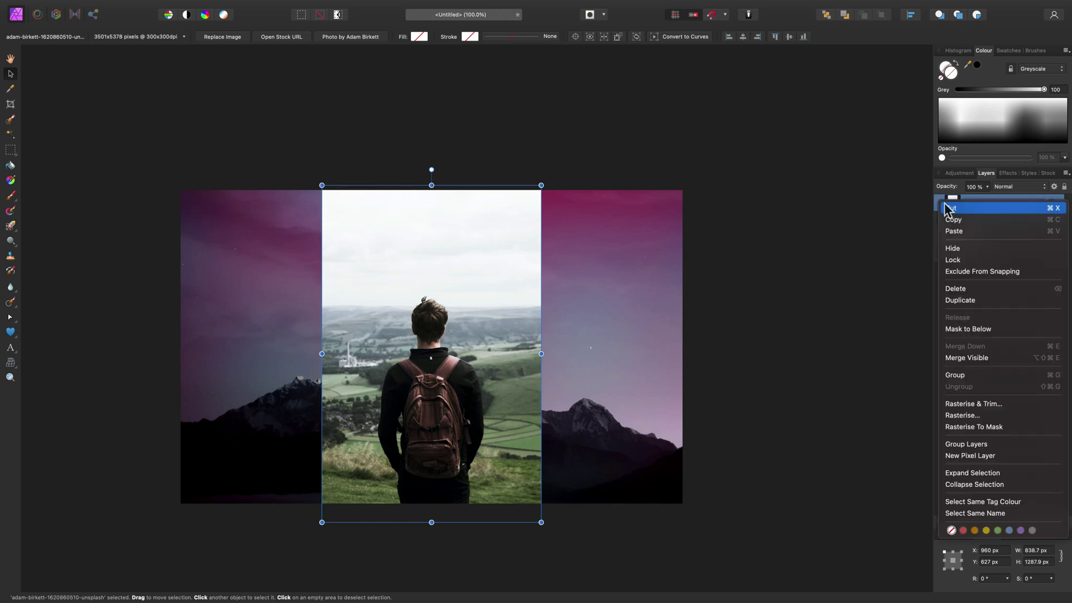
{"action": "left_click", "coordinate": [1004, 405]}
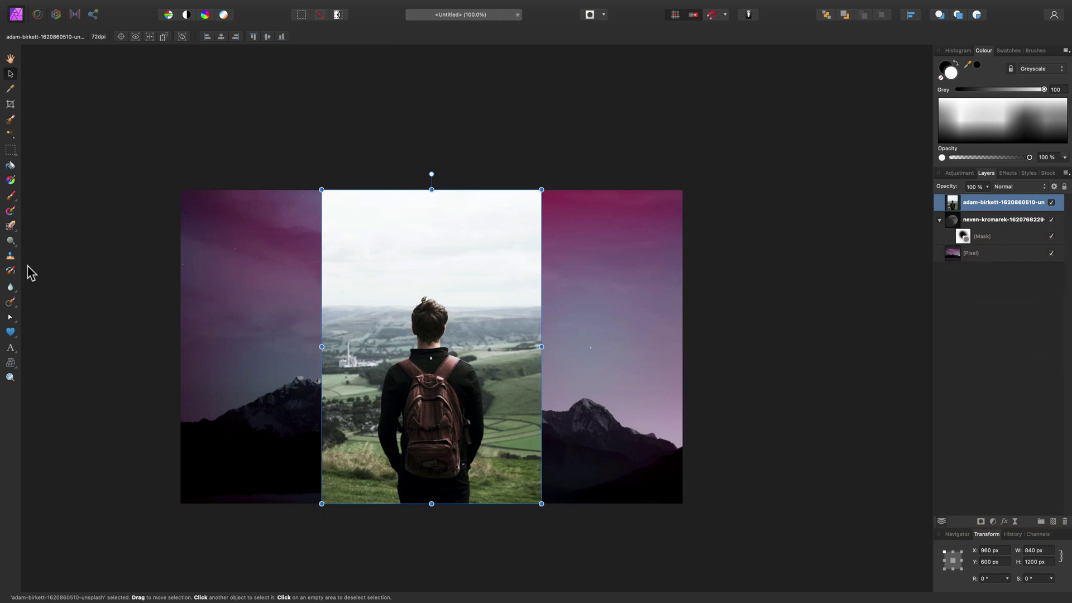
Select a rectangle of about 500 × 858 px around the hiker and duplicate that area to a new layer.
{"action": "left_click", "coordinate": [12, 150]}
{"action": "left_click_drag", "start_coordinate": [367, 292], "coordinate": [498, 516]}
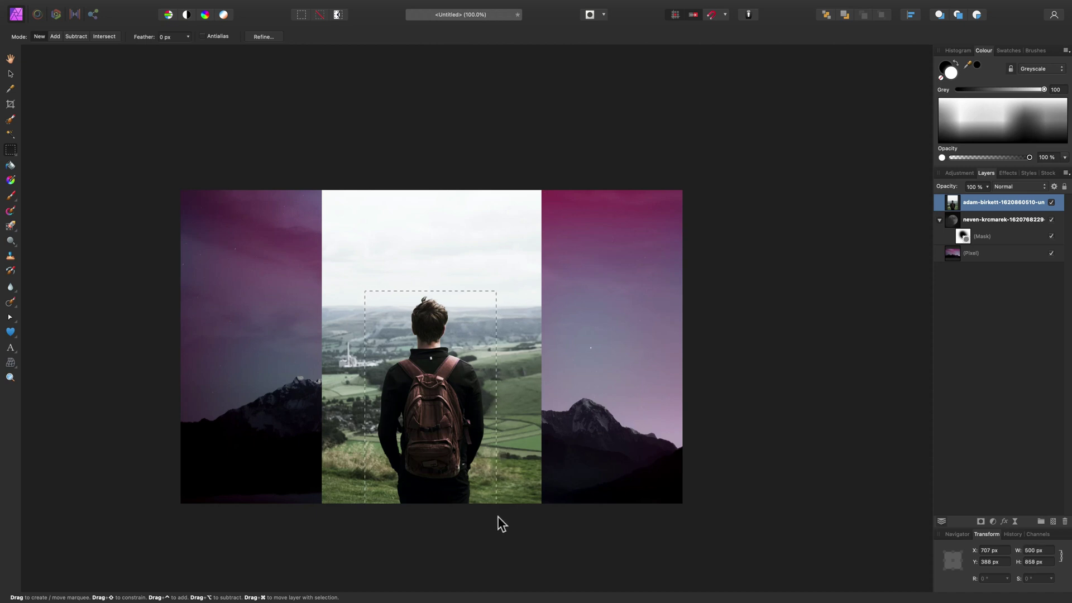
{"action": "key", "text": "super+j"}
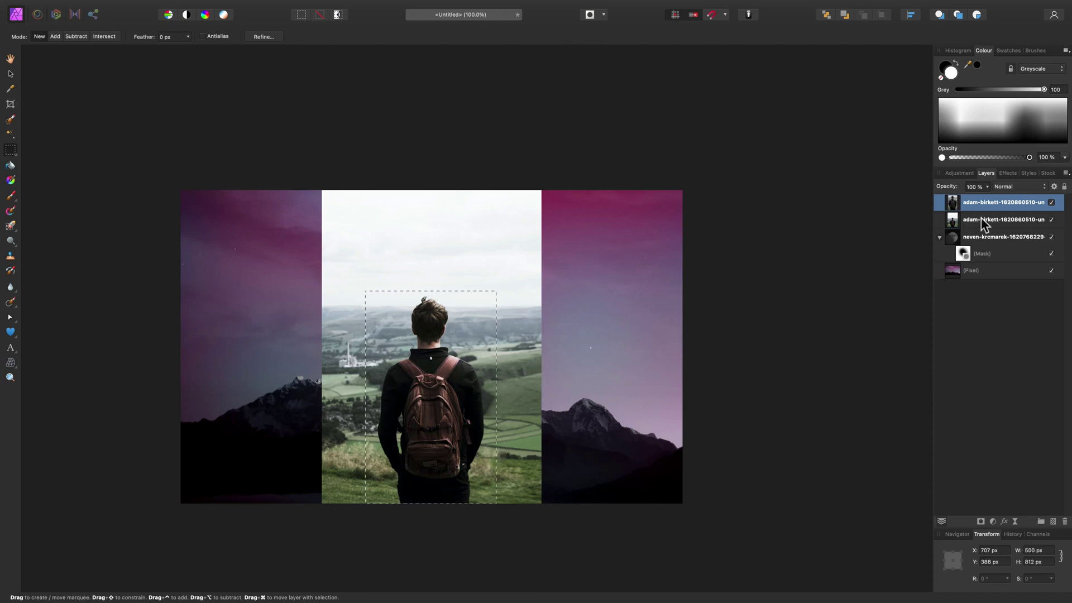
Deselect the area, delete the full hiker photo layer, and make the cropped hiker layer active.
{"action": "left_click", "coordinate": [981, 218]}
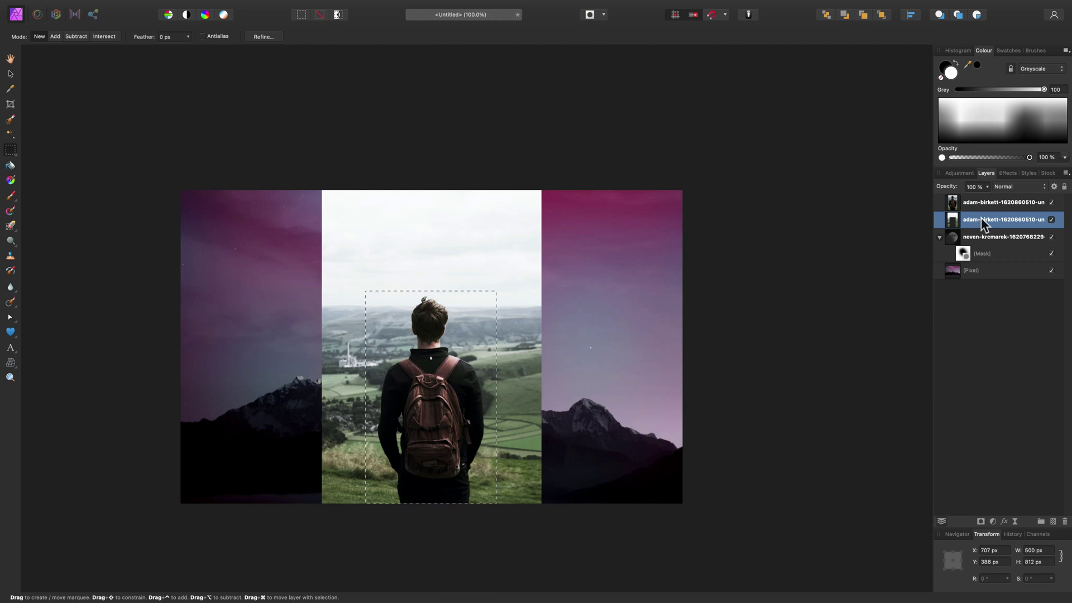
{"action": "key", "text": "super+d"}
{"action": "key", "text": "BackSpace"}
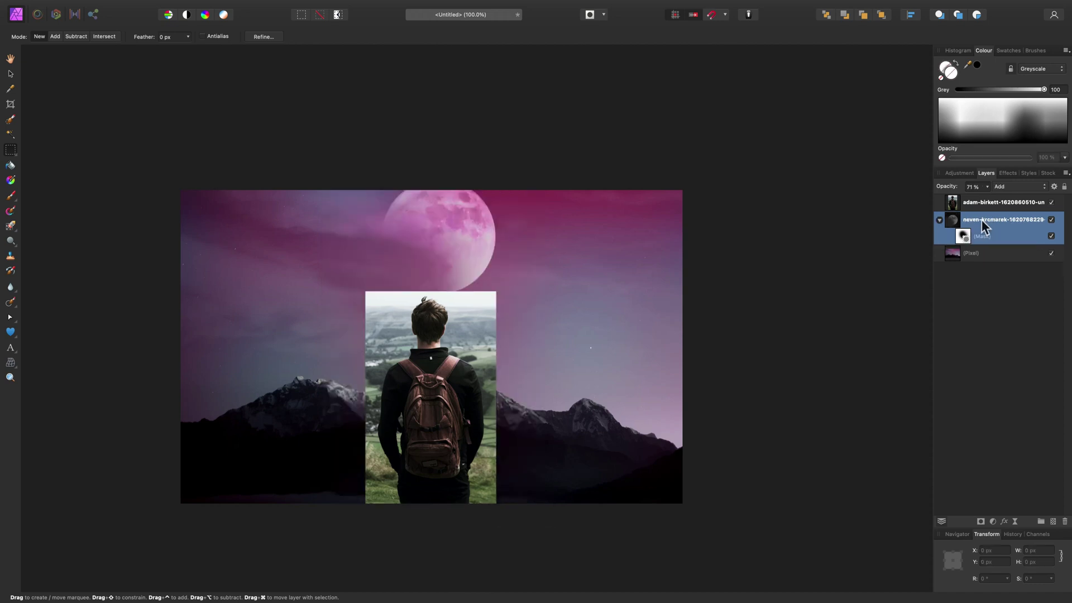
{"action": "left_click", "coordinate": [990, 205]}
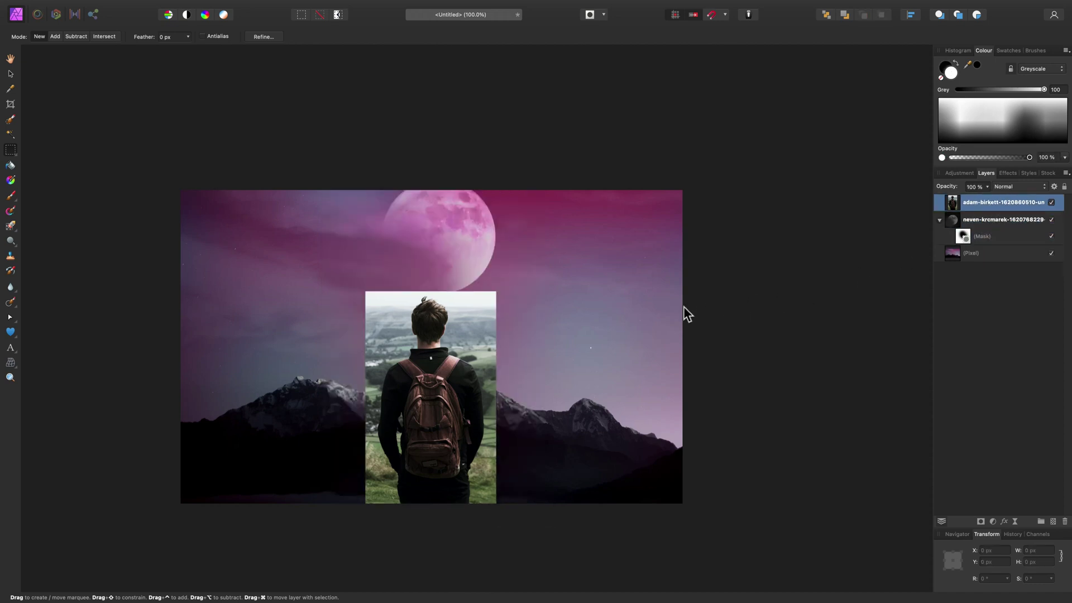
Duplicate the cropped hiker layer and hide the lower copy as a backup.
{"action": "key", "text": "super+plus"}
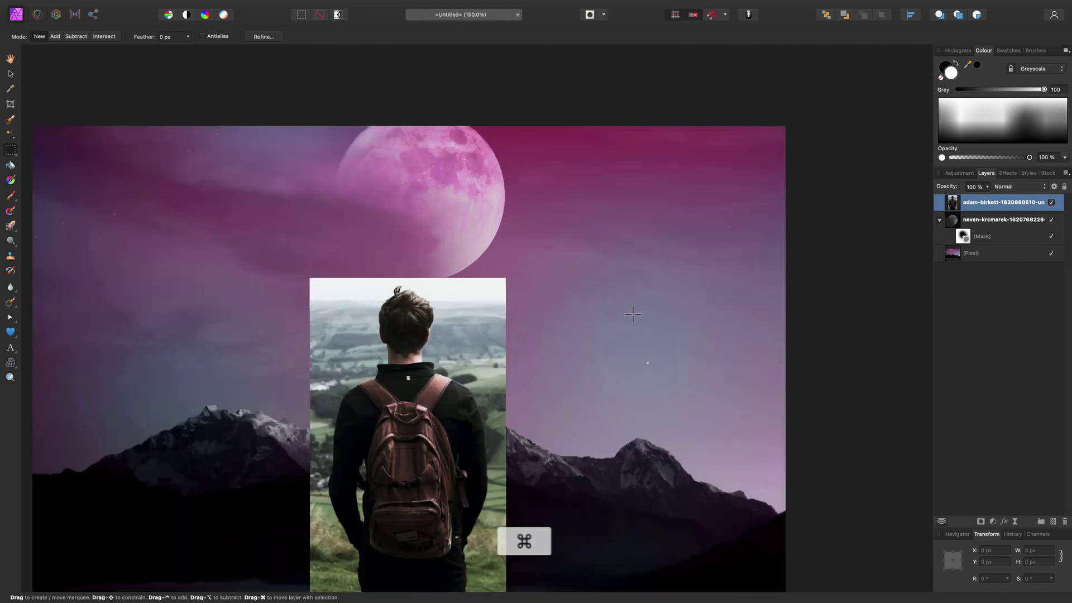
{"action": "left_click_drag", "start_coordinate": [445, 411], "coordinate": [480, 258]}
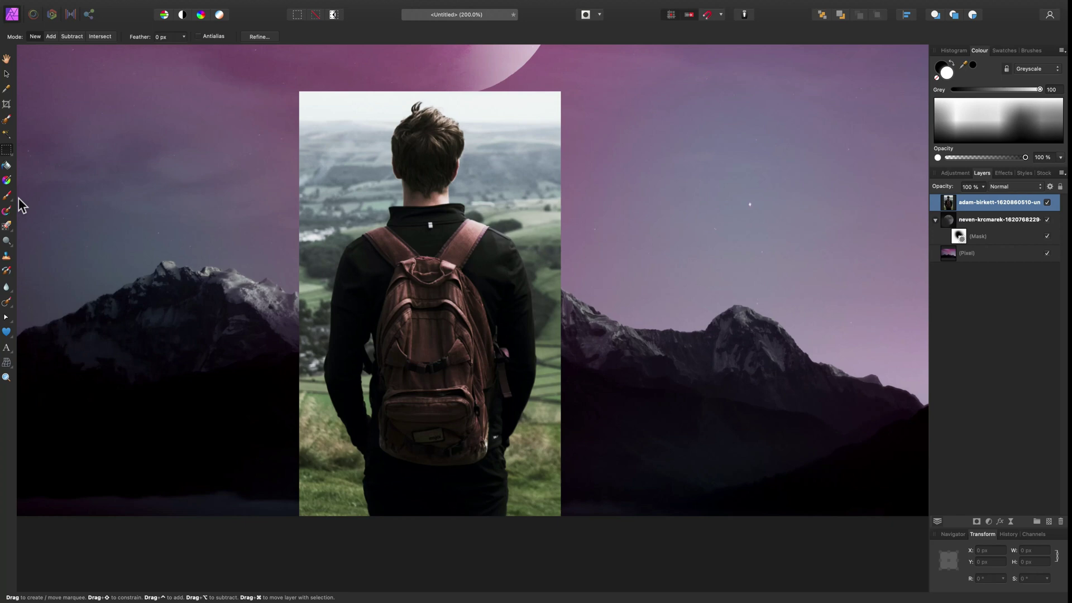
{"action": "right_click", "coordinate": [978, 202]}
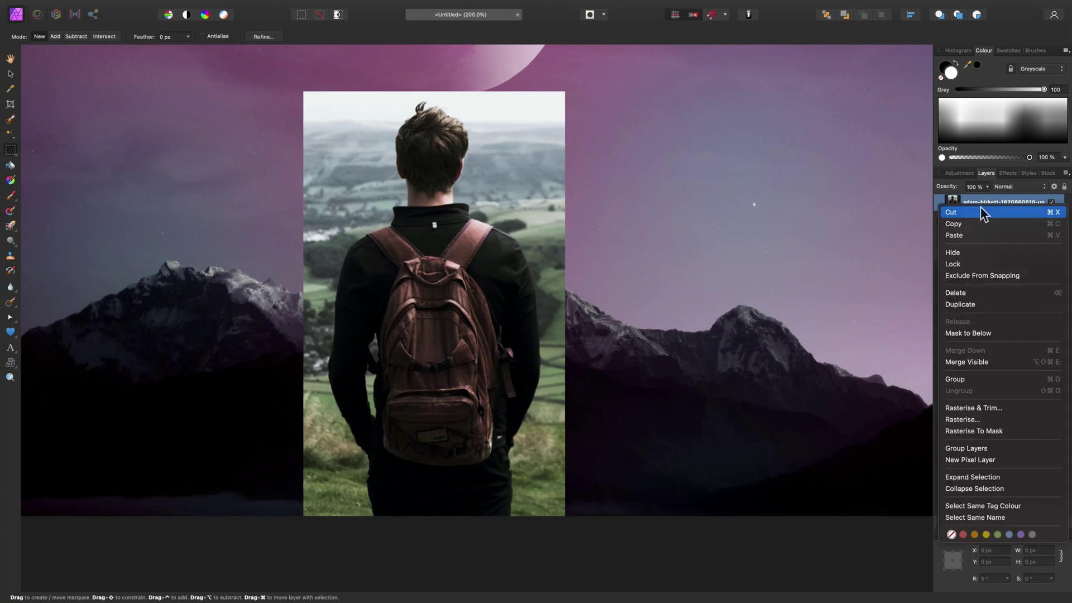
{"action": "left_click", "coordinate": [987, 305]}
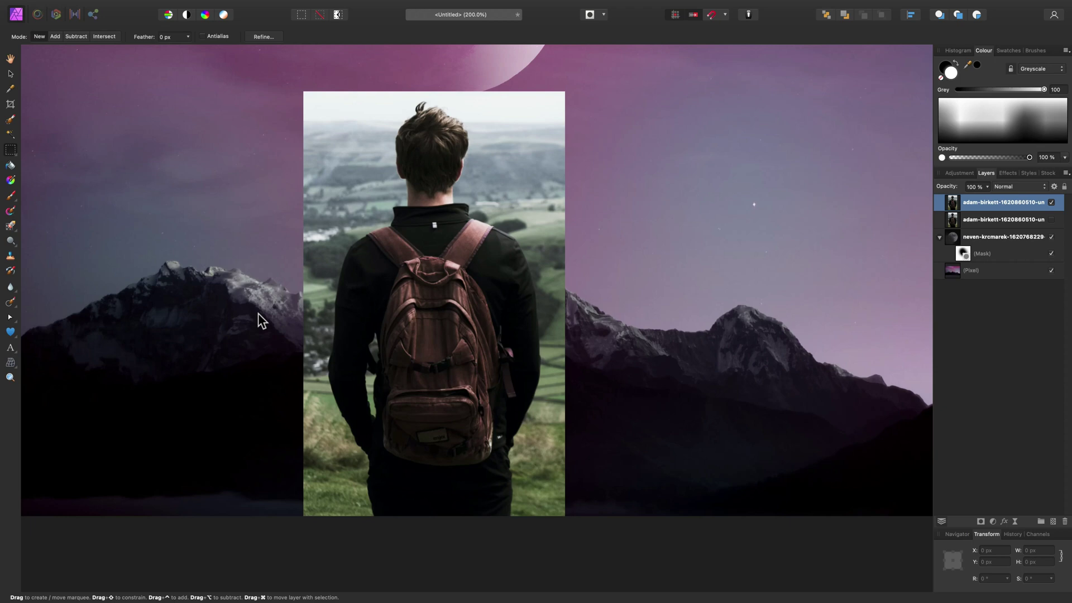
Try to erase the grass beside the hiker's right leg with the Background Erase Brush at 138.3 px width.
{"action": "left_click", "coordinate": [16, 230]}
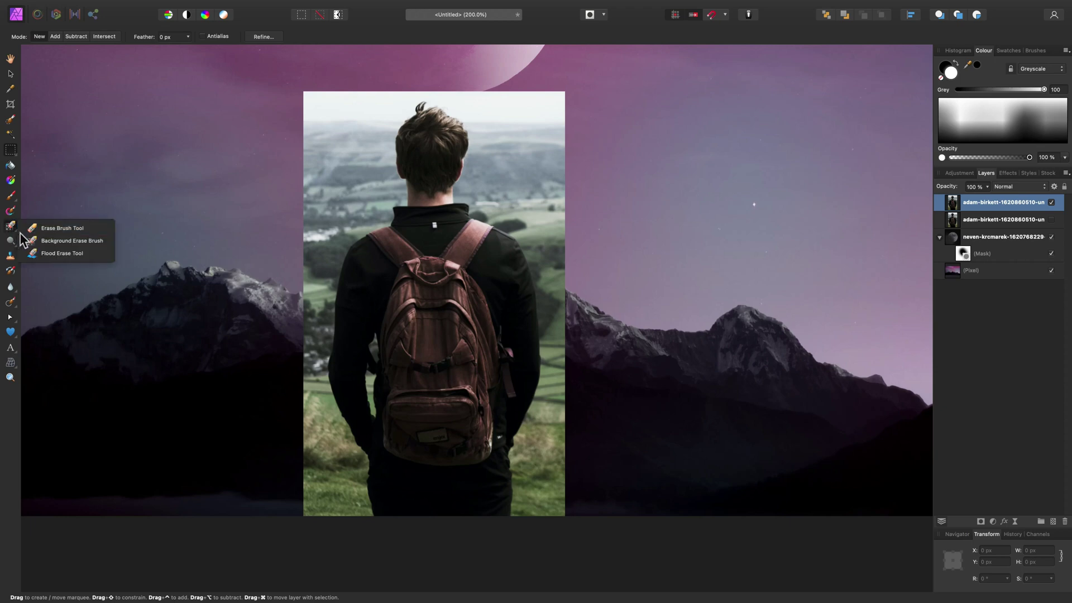
{"action": "left_click", "coordinate": [36, 240]}
{"action": "key", "text": "super+z"}
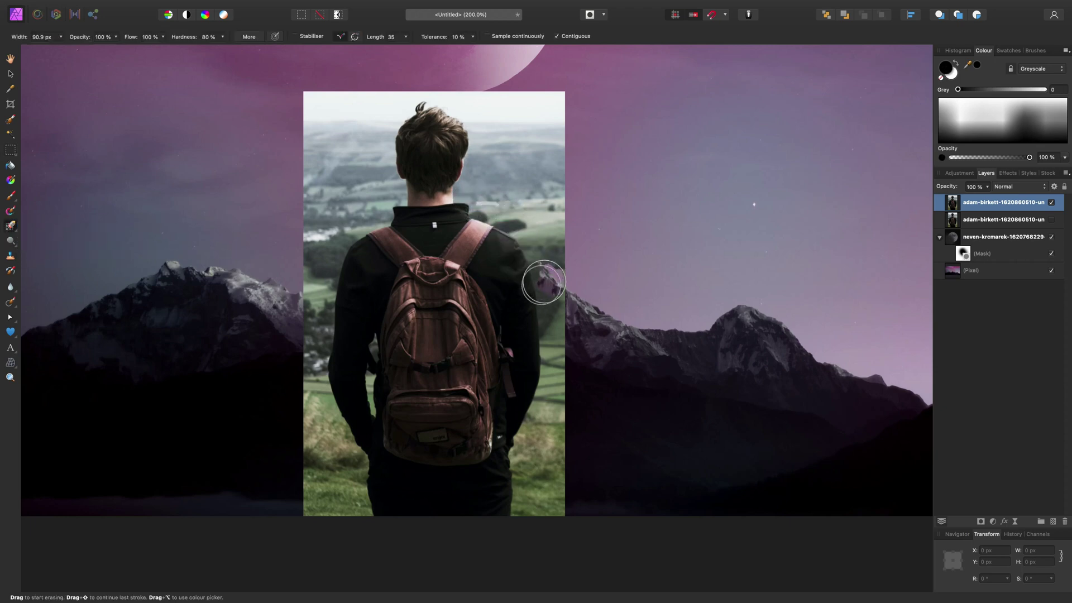
{"action": "mouse_move", "coordinate": [524, 510]}
{"action": "left_mouse_down"}
{"action": "mouse_move", "coordinate": [514, 503]}
{"action": "mouse_move", "coordinate": [520, 510]}
{"action": "left_mouse_up"}
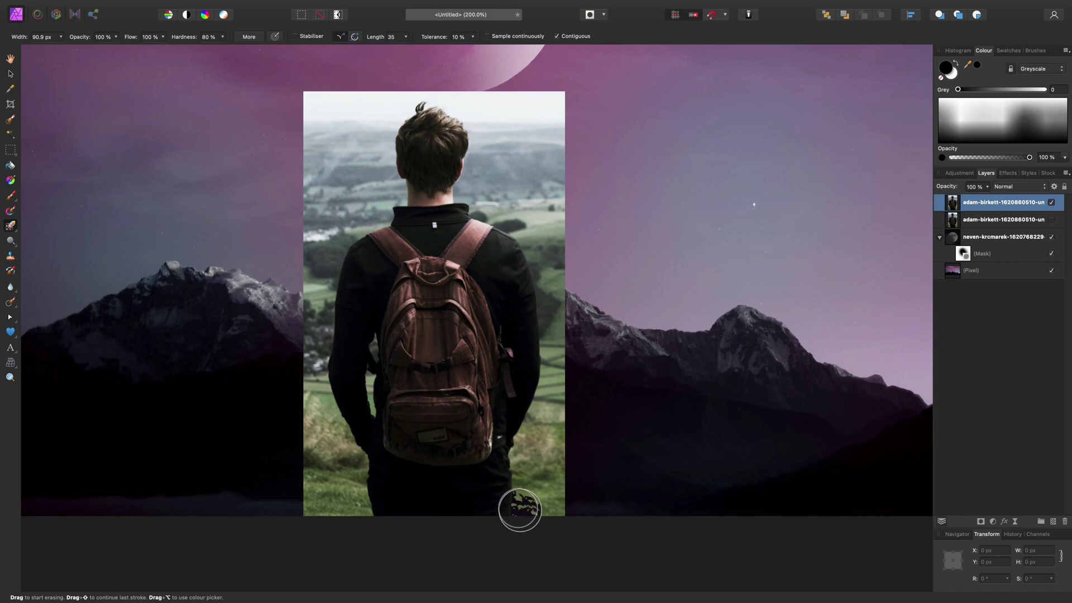
{"action": "key", "text": "]"}
{"action": "key", "text": "]"}
{"action": "key", "text": "]"}
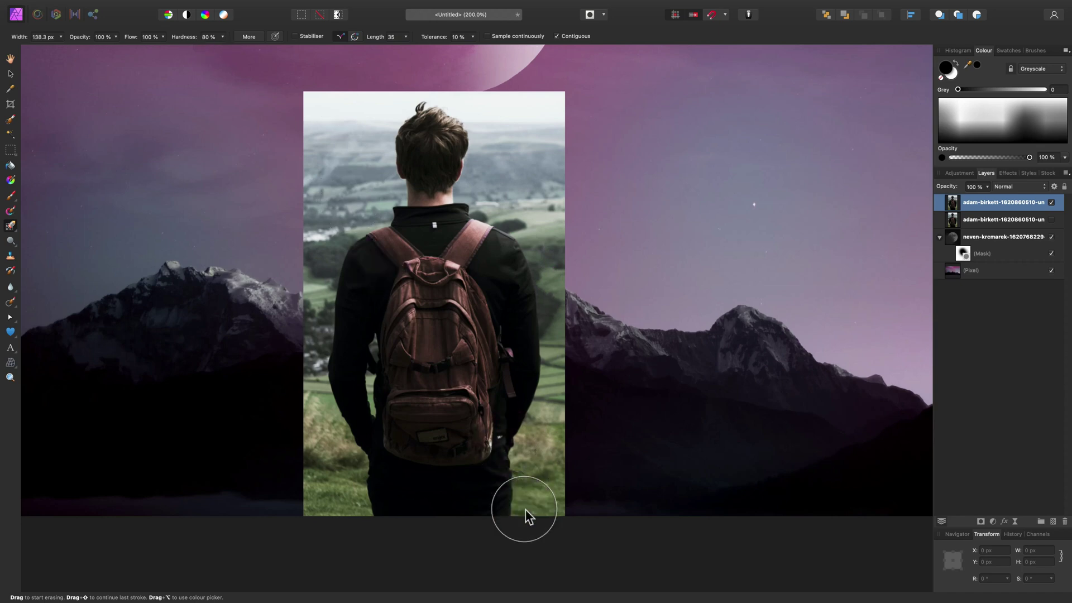
{"action": "mouse_move", "coordinate": [526, 509]}
{"action": "left_mouse_down"}
{"action": "mouse_move", "coordinate": [529, 454]}
{"action": "mouse_move", "coordinate": [521, 464]}
{"action": "mouse_move", "coordinate": [545, 490]}
{"action": "mouse_move", "coordinate": [523, 431]}
{"action": "mouse_move", "coordinate": [540, 399]}
{"action": "mouse_move", "coordinate": [535, 429]}
{"action": "mouse_move", "coordinate": [587, 511]}
{"action": "left_mouse_up"}
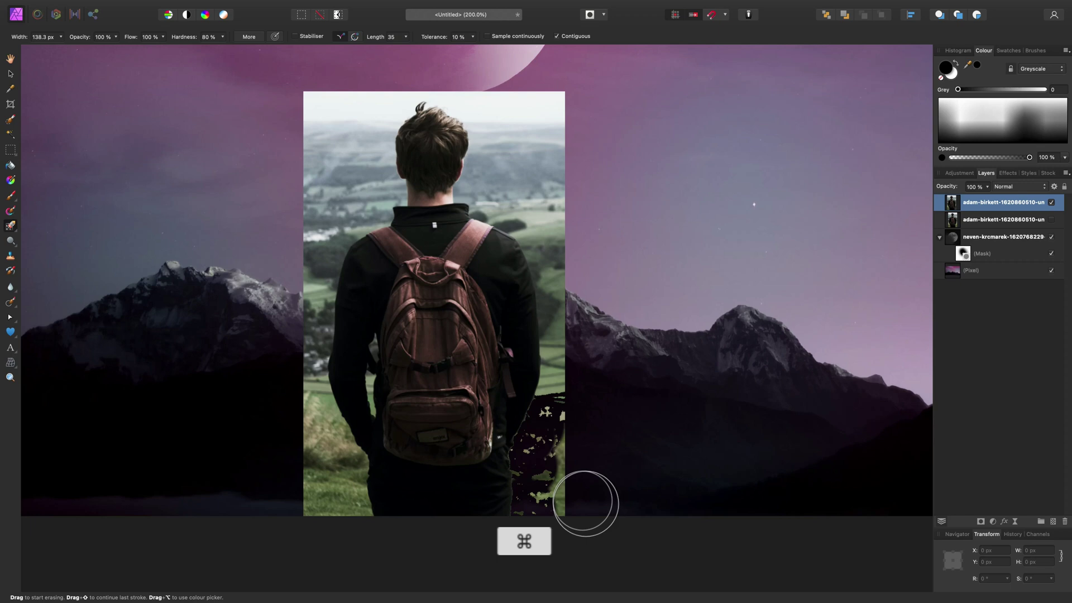
Reset the canvas rotation and undo the background erasing on the hiker layer.
{"action": "scroll", "coordinate": [558, 390], "scroll_direction": "up", "scroll_amount": 1}
{"action": "key", "text": "super+z"}
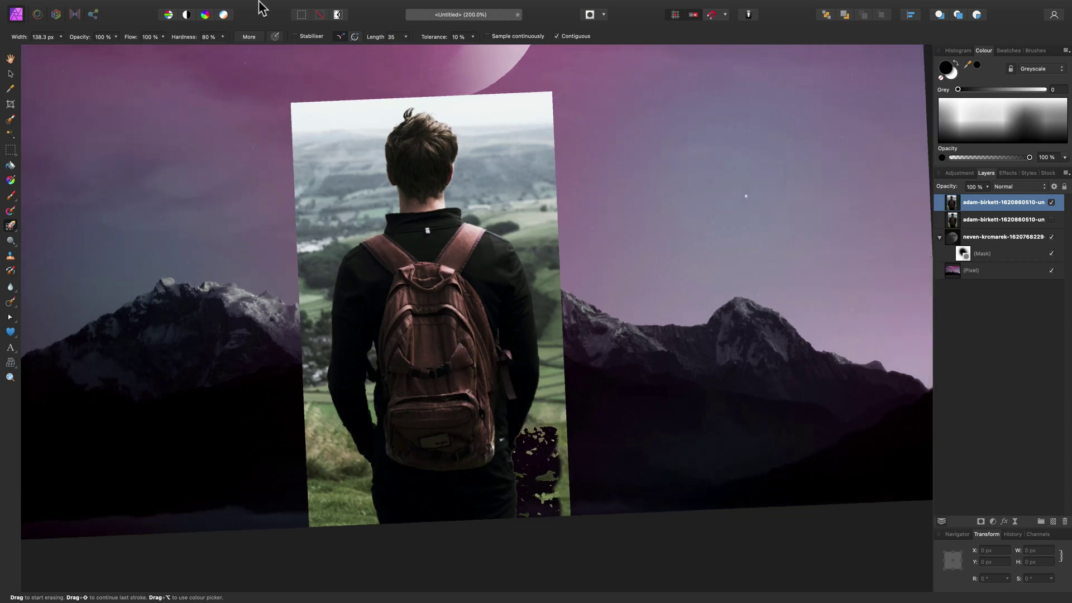
{"action": "mouse_move", "coordinate": [273, 11]}
{"action": "left_click", "coordinate": [332, 7]}
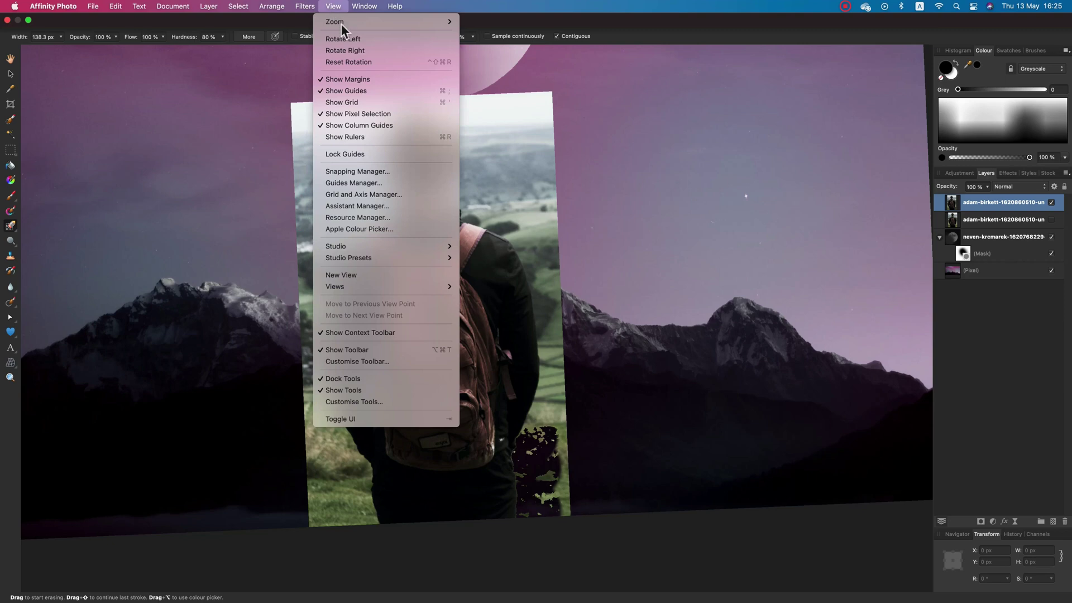
{"action": "left_click", "coordinate": [371, 66]}
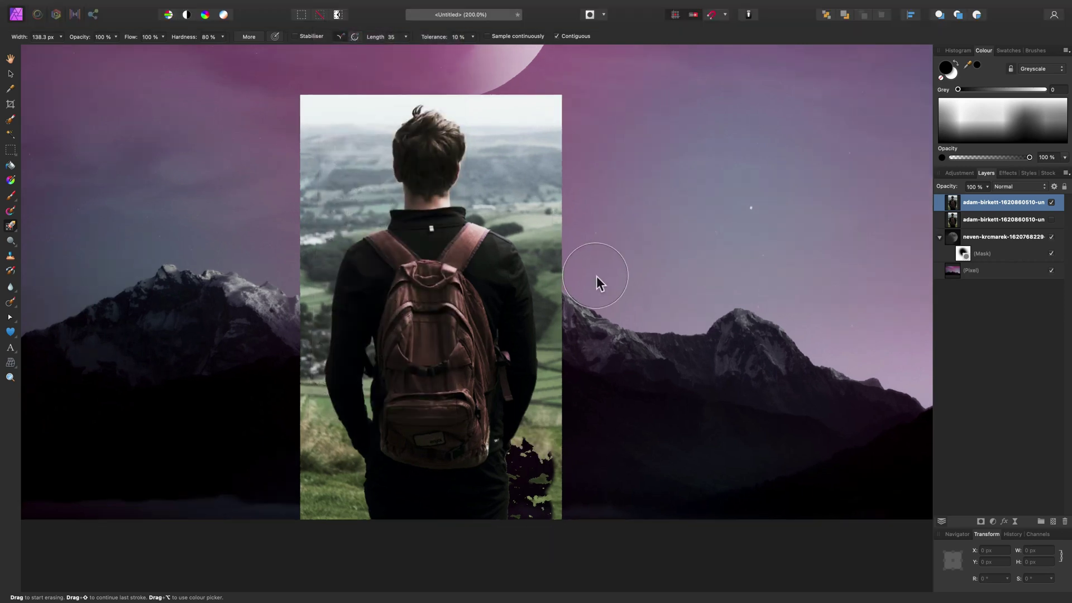
{"action": "key", "text": "super+z"}
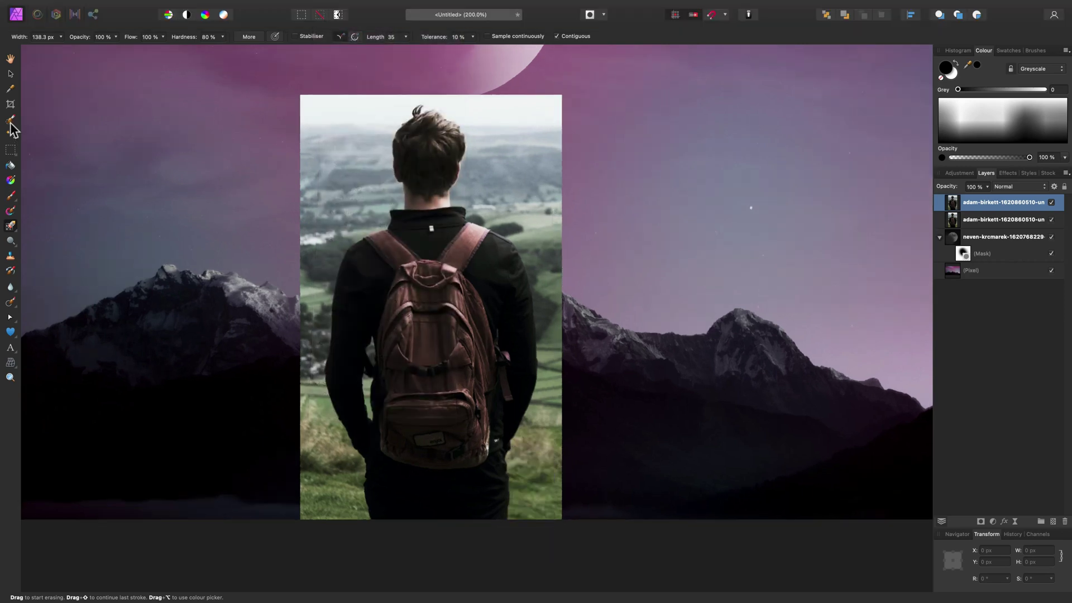
Select the hiker's head, body and backpack with the Selection Brush at 45 px width, snapping to edges.
{"action": "left_click", "coordinate": [10, 120]}
{"action": "scroll", "coordinate": [468, 452], "scroll_direction": "up", "scroll_amount": 2}
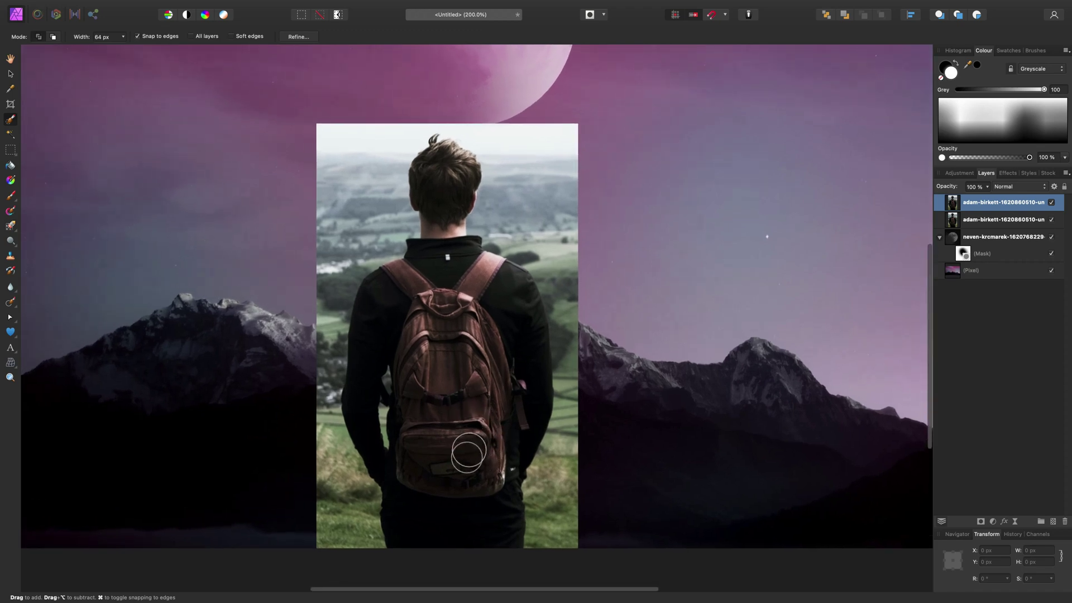
{"action": "key", "text": "bracketleft"}
{"action": "key", "text": "bracketleft"}
{"action": "key", "text": "bracketleft"}
{"action": "key", "text": "bracketright"}
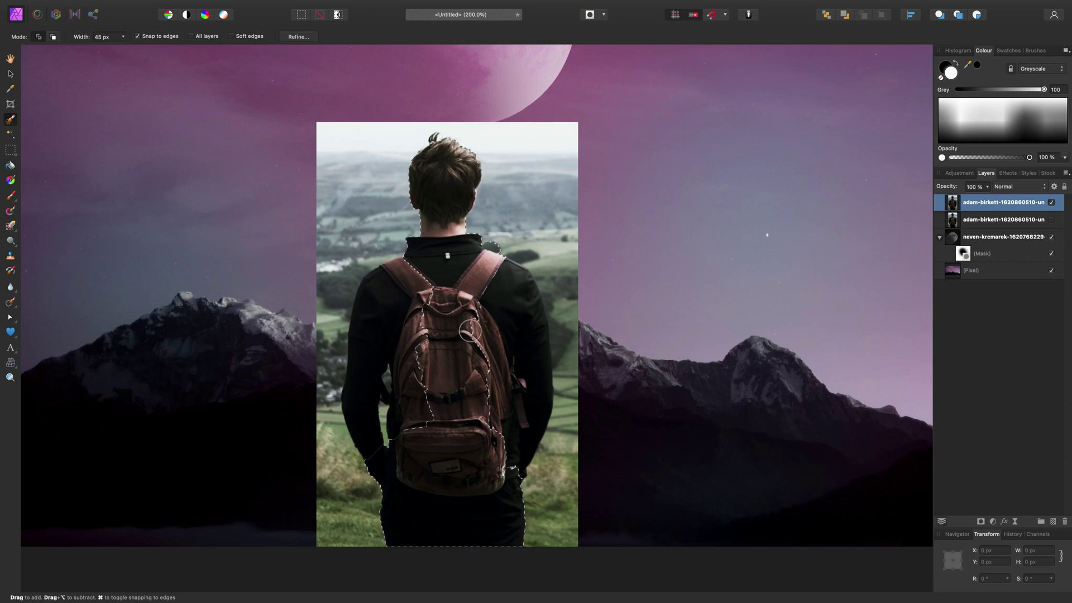
{"action": "mouse_move", "coordinate": [470, 331]}
{"action": "left_mouse_down"}
{"action": "mouse_move", "coordinate": [416, 327]}
{"action": "mouse_move", "coordinate": [411, 316]}
{"action": "mouse_move", "coordinate": [474, 321]}
{"action": "mouse_move", "coordinate": [503, 332]}
{"action": "left_mouse_up"}
Subtract the stray background around the hiker's shoulders and arms from the selection with a 33 px brush.
{"action": "key", "text": "bracketleft"}
{"action": "key", "text": "bracketleft"}
{"action": "key", "text": "bracketleft"}
{"action": "left_click_drag", "start_coordinate": [576, 279], "coordinate": [568, 375]}
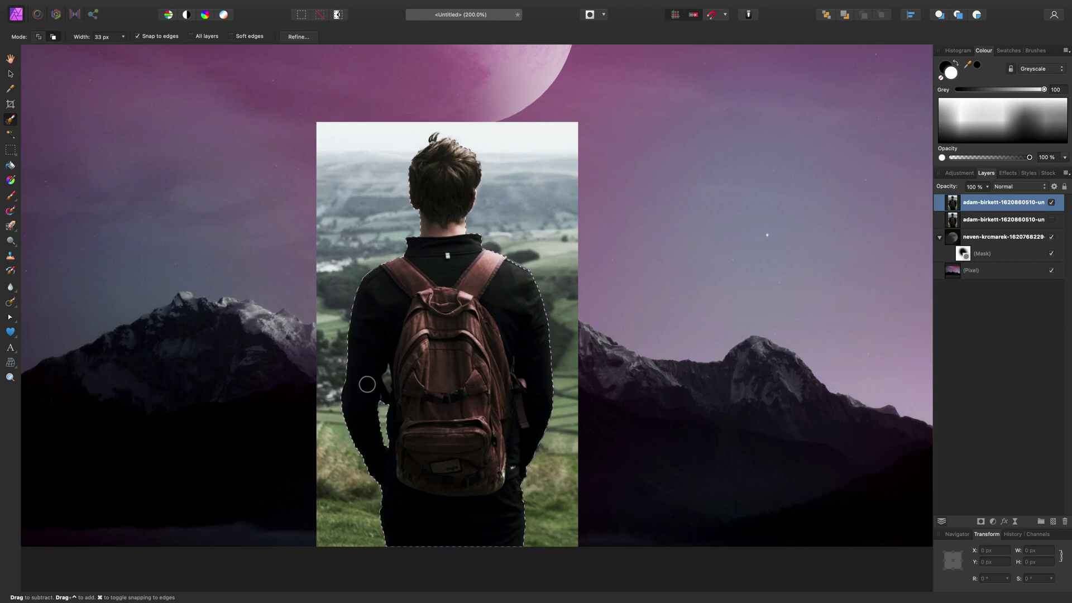
Subtract the background showing between the hiker's left arm and the backpack from the selection with a smaller brush.
{"action": "scroll", "coordinate": [376, 382], "scroll_direction": "up", "scroll_amount": 1}
{"action": "key", "text": "["}
{"action": "key", "text": "["}
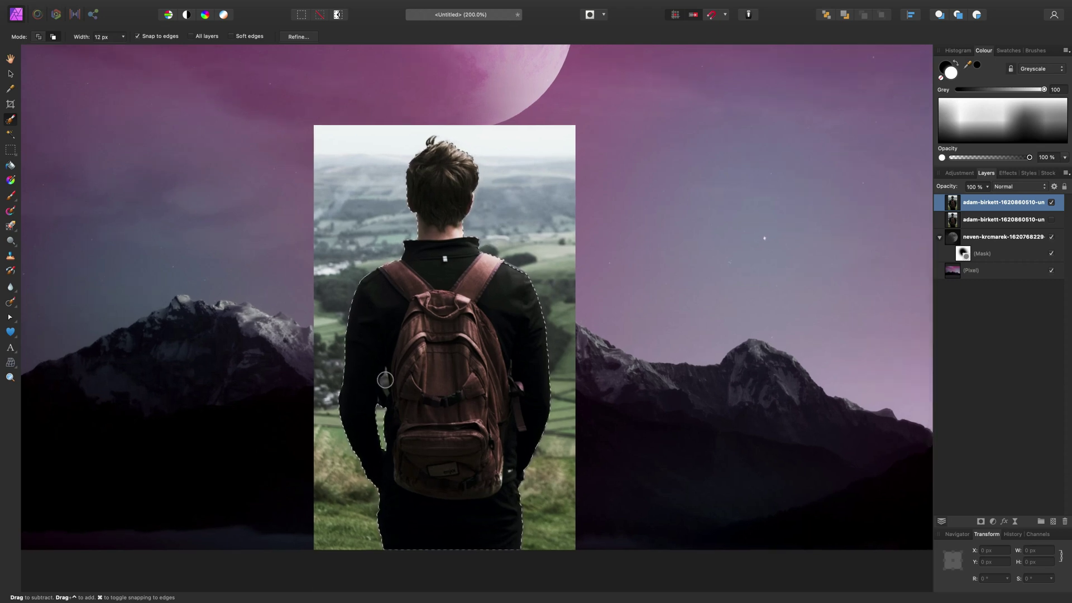
{"action": "key", "text": "["}
{"action": "key", "text": "]"}
{"action": "key", "text": "]"}
Add the raised tuft of hair on the hiker's head to the selection with a 7 px brush.
{"action": "left_click", "coordinate": [41, 37]}
{"action": "key", "text": "super+plus"}
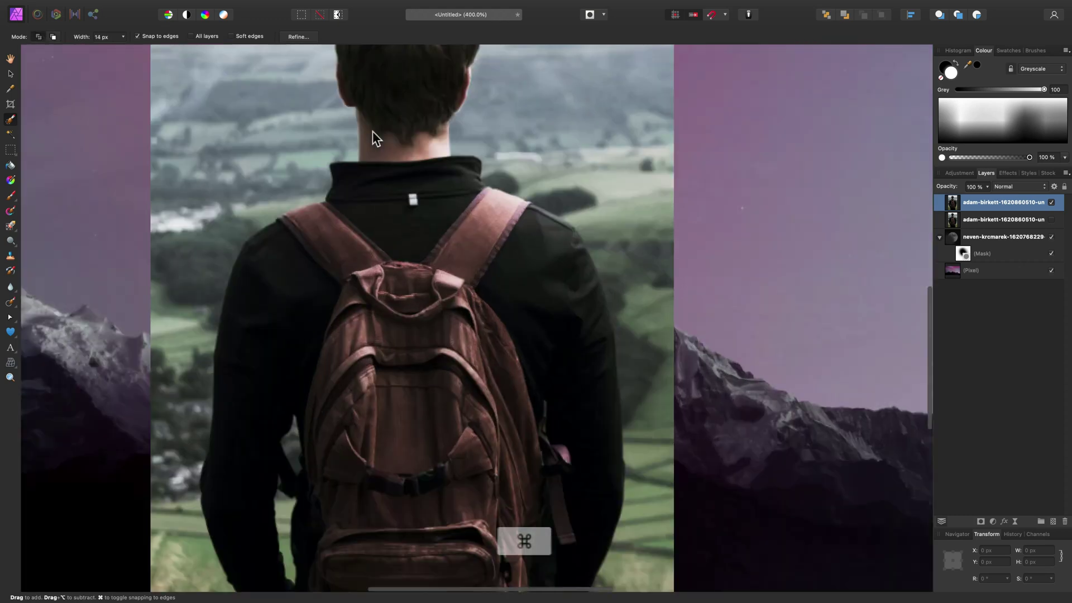
{"action": "scroll", "coordinate": [399, 185], "scroll_direction": "up", "scroll_amount": 5}
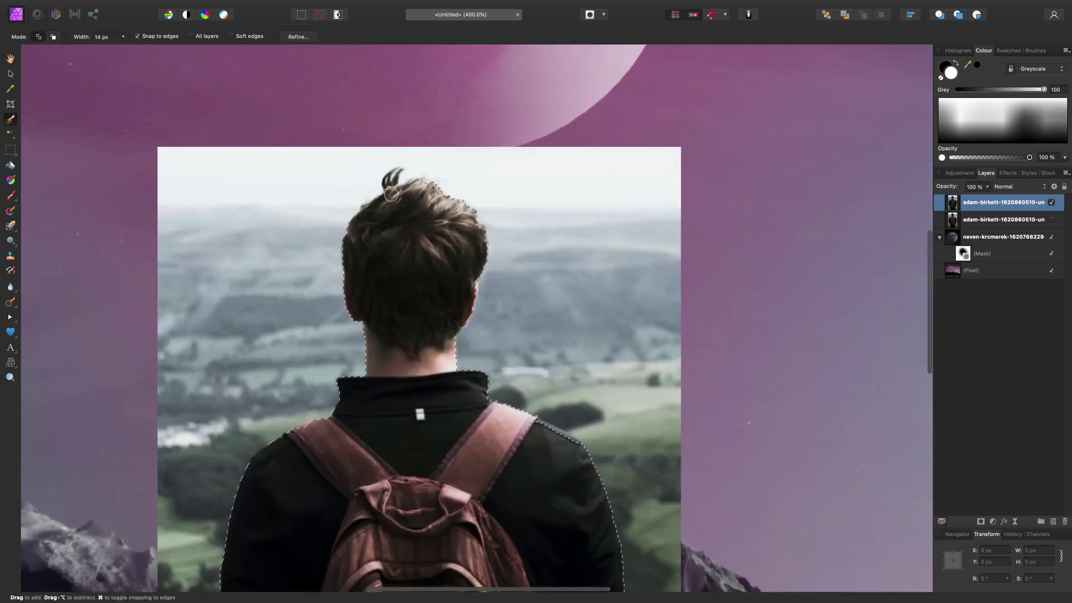
{"action": "key", "text": "["}
{"action": "key", "text": "["}
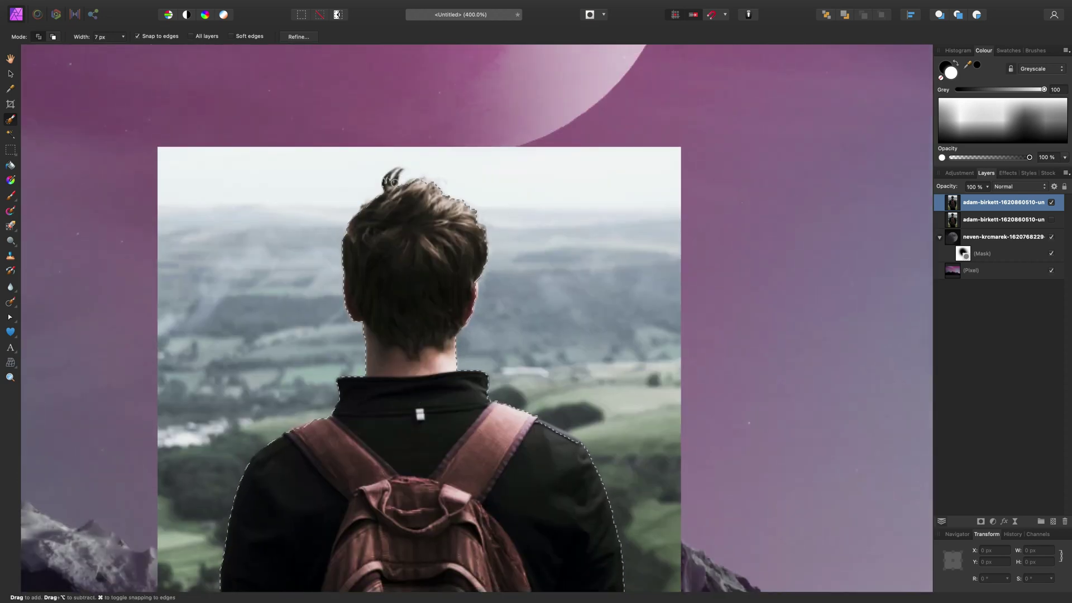
{"action": "left_click_drag", "start_coordinate": [395, 182], "coordinate": [398, 170]}
Start refining the hiker selection with a Transparent preview and inspect the edges from hair to backpack.
{"action": "scroll", "coordinate": [385, 278], "scroll_direction": "down", "scroll_amount": 9}
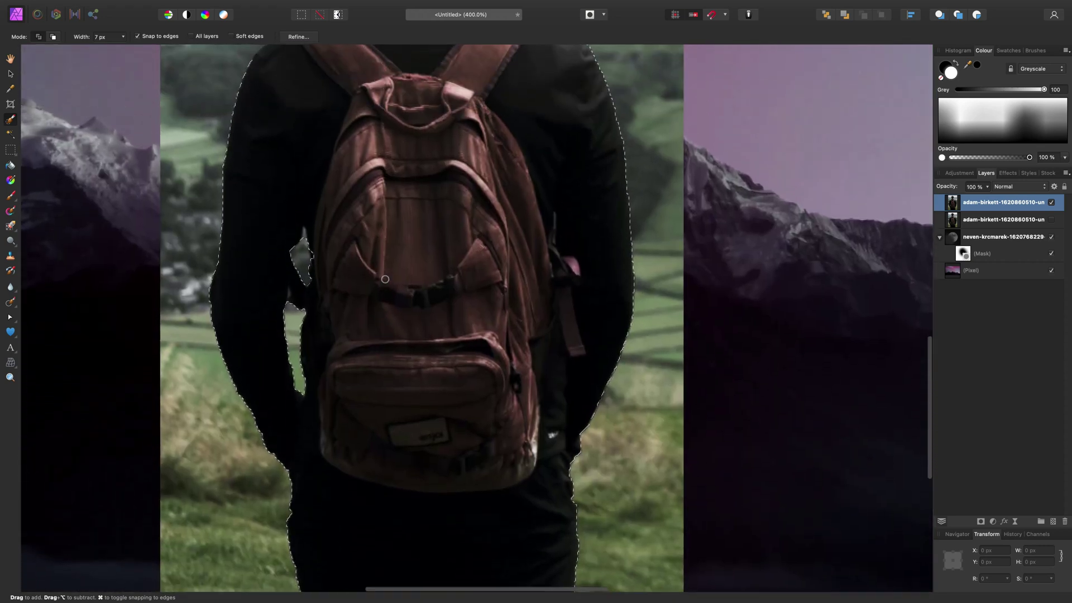
{"action": "left_click", "coordinate": [298, 36]}
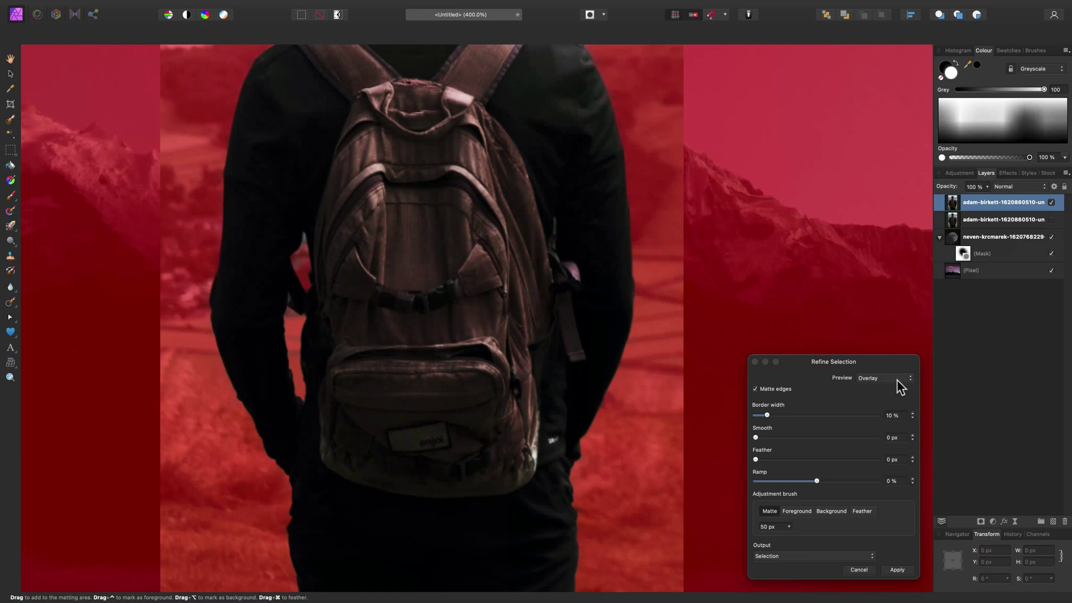
{"action": "left_click", "coordinate": [897, 380]}
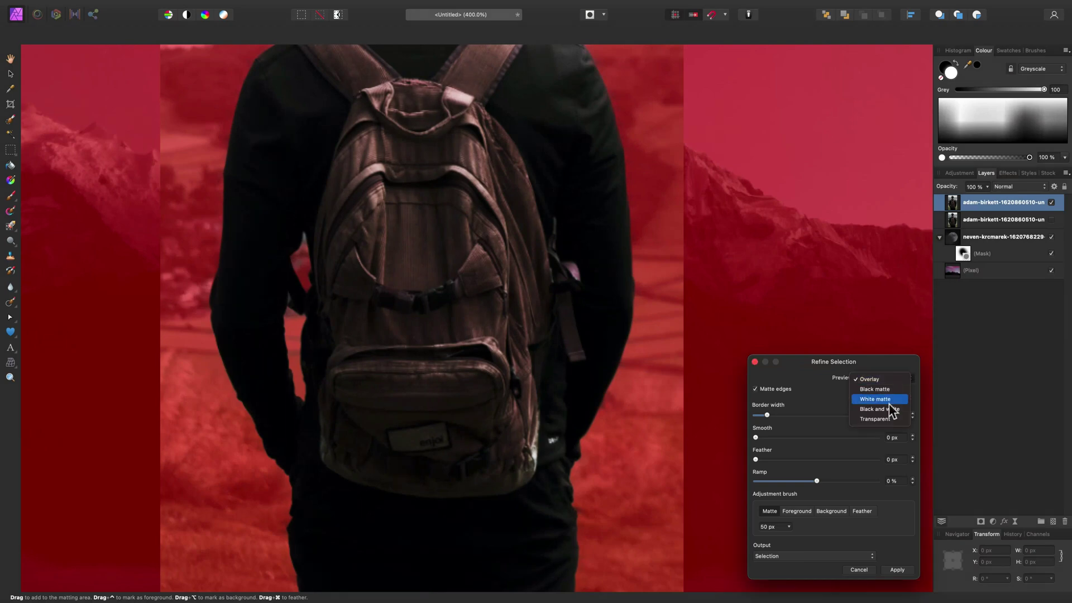
{"action": "left_click", "coordinate": [883, 417]}
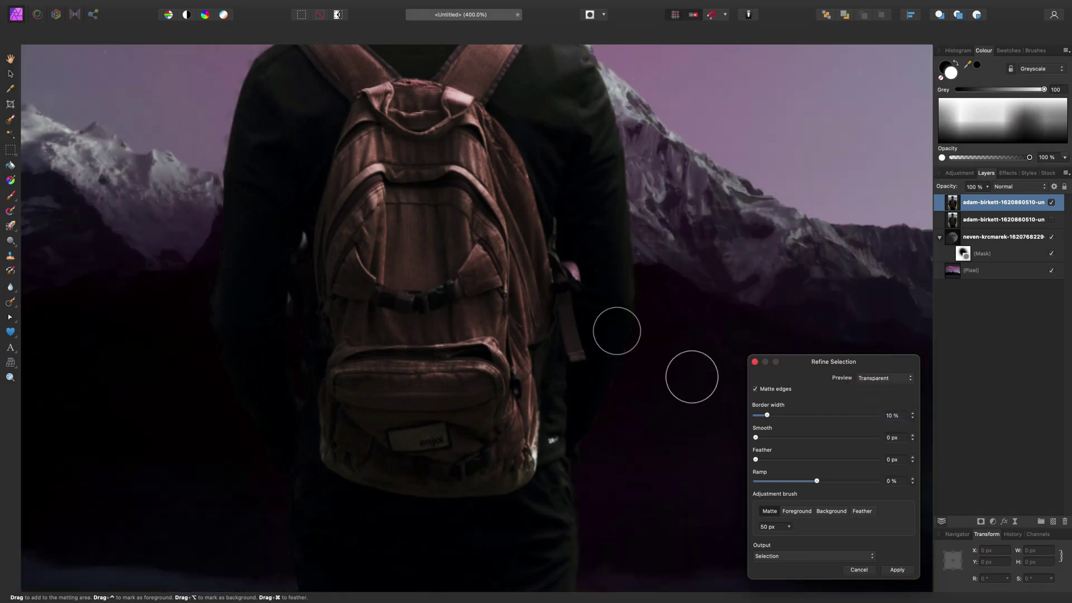
{"action": "scroll", "coordinate": [545, 246], "scroll_direction": "up", "scroll_amount": 10}
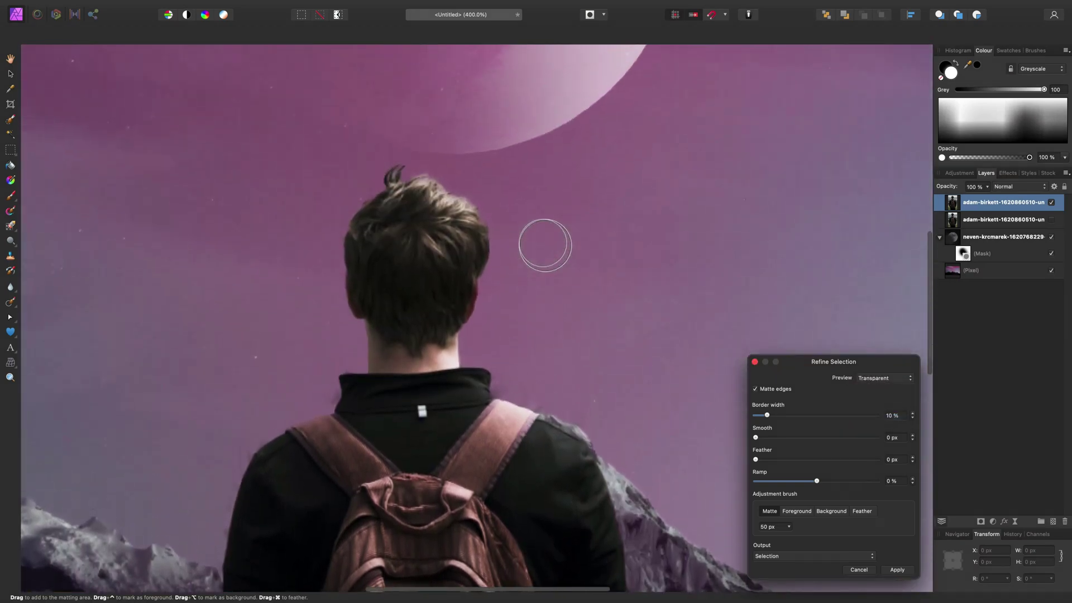
{"action": "scroll", "coordinate": [545, 246], "scroll_direction": "down", "scroll_amount": 10}
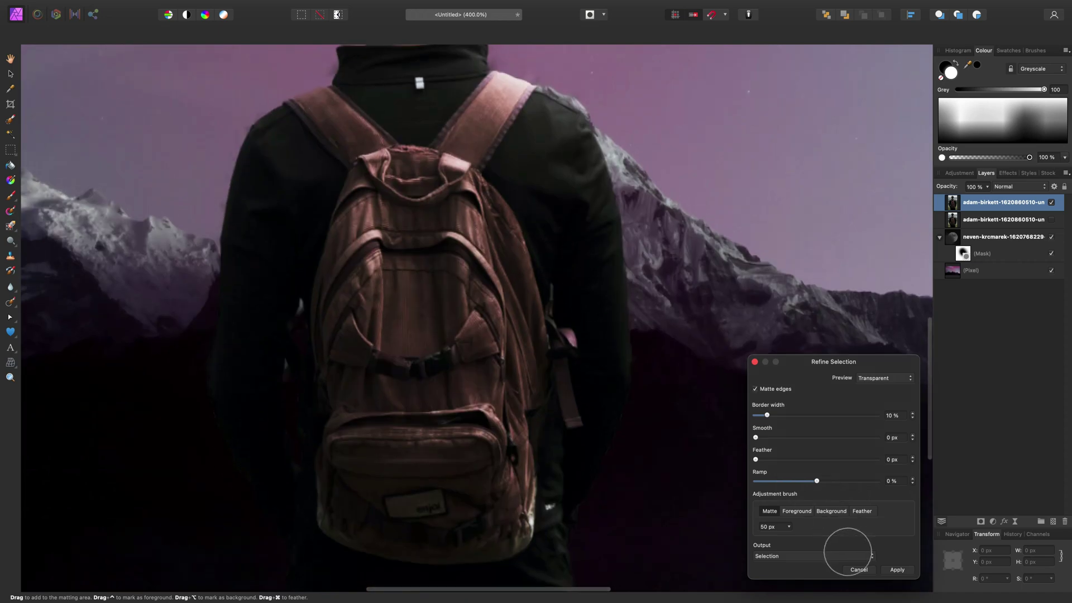
Output the refined hiker selection as a new layer and apply the refinement.
{"action": "left_click", "coordinate": [846, 556]}
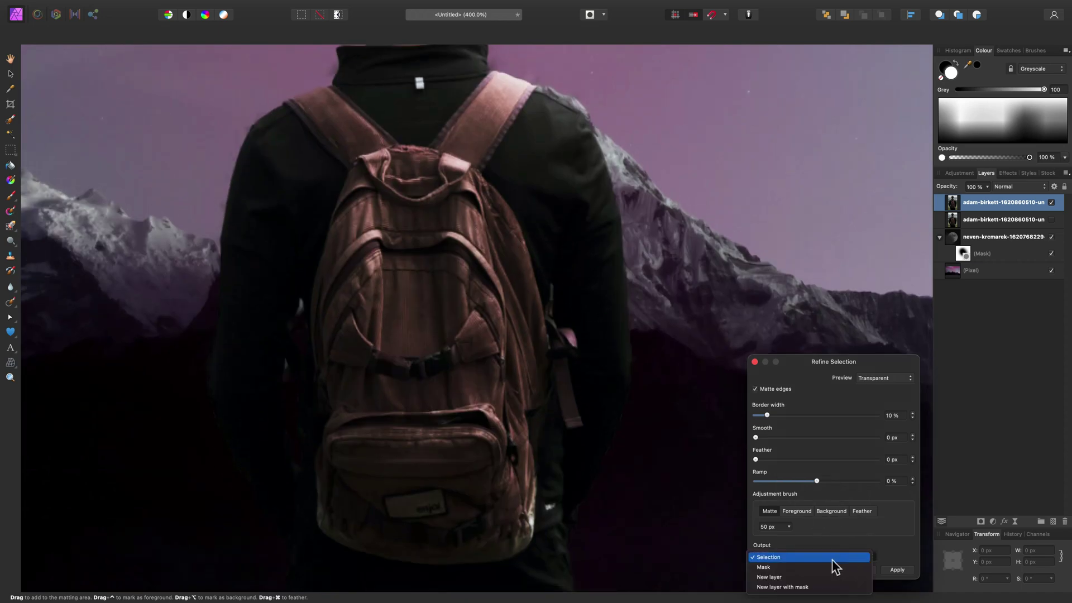
{"action": "left_click", "coordinate": [820, 578]}
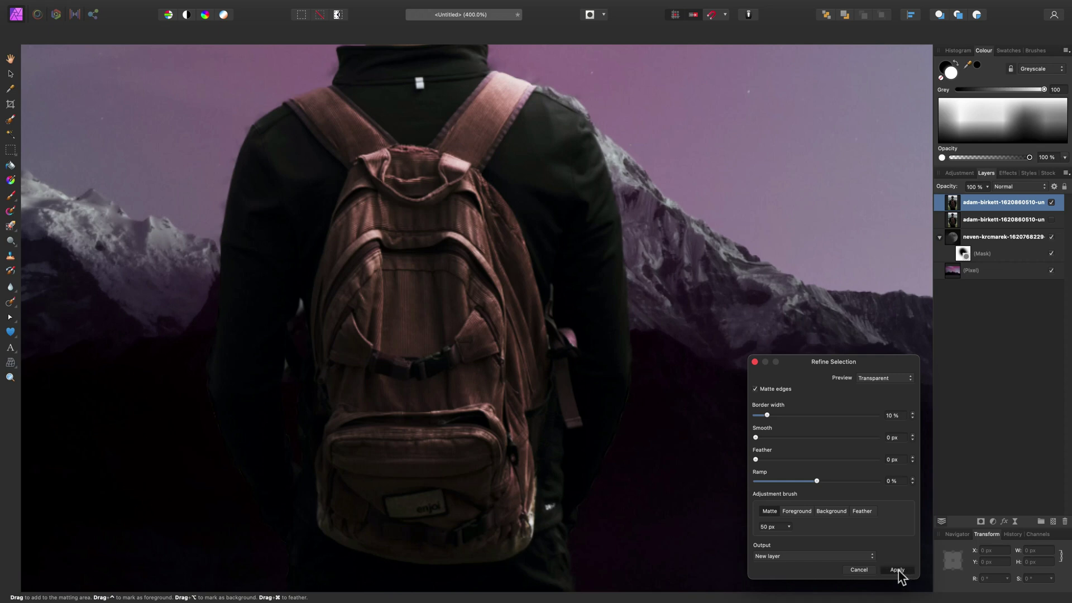
{"action": "left_click", "coordinate": [898, 570]}
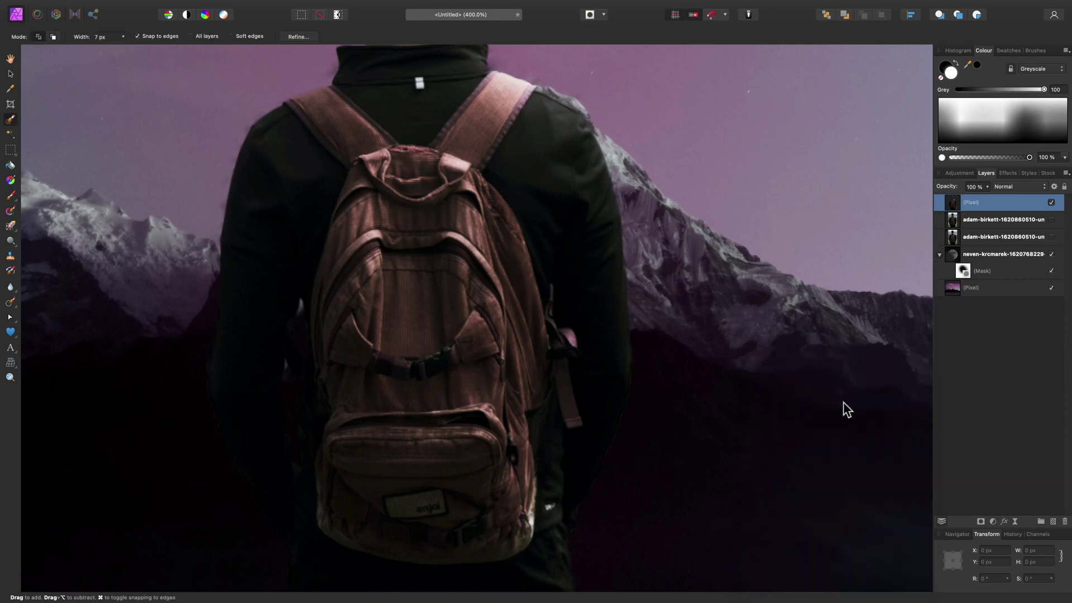
{"action": "key", "text": "super+minus"}
{"action": "key", "text": "super+minus"}
{"action": "key", "text": "super+minus"}
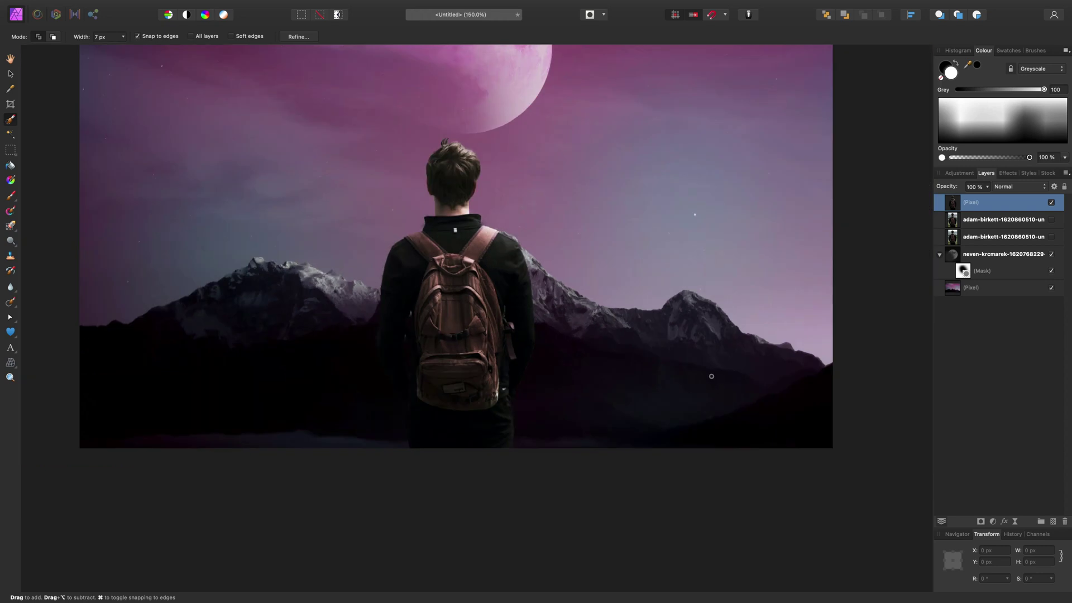
Add an Outer Glow effect with a 200 px radius to the cut-out hiker layer.
{"action": "key", "text": "super+minus"}
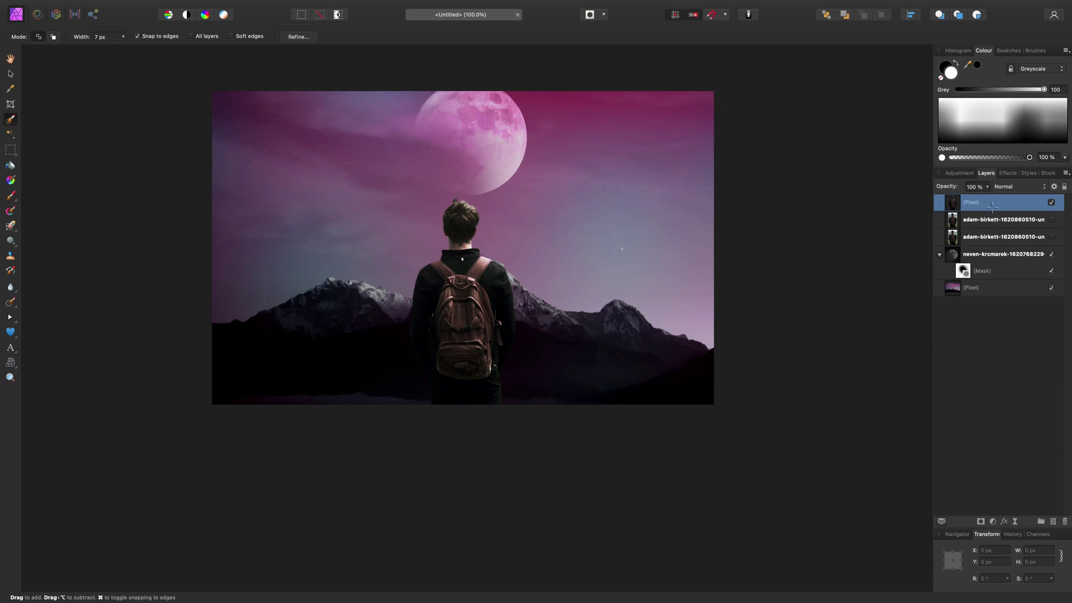
{"action": "scroll", "coordinate": [643, 315], "scroll_direction": "up", "scroll_amount": 2}
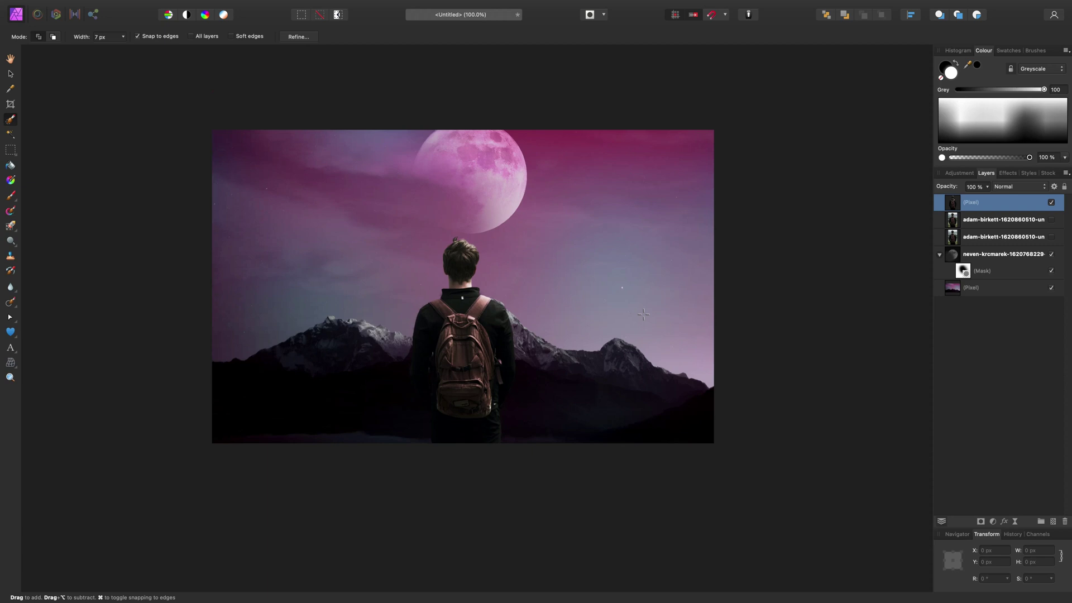
{"action": "left_click", "coordinate": [1005, 521]}
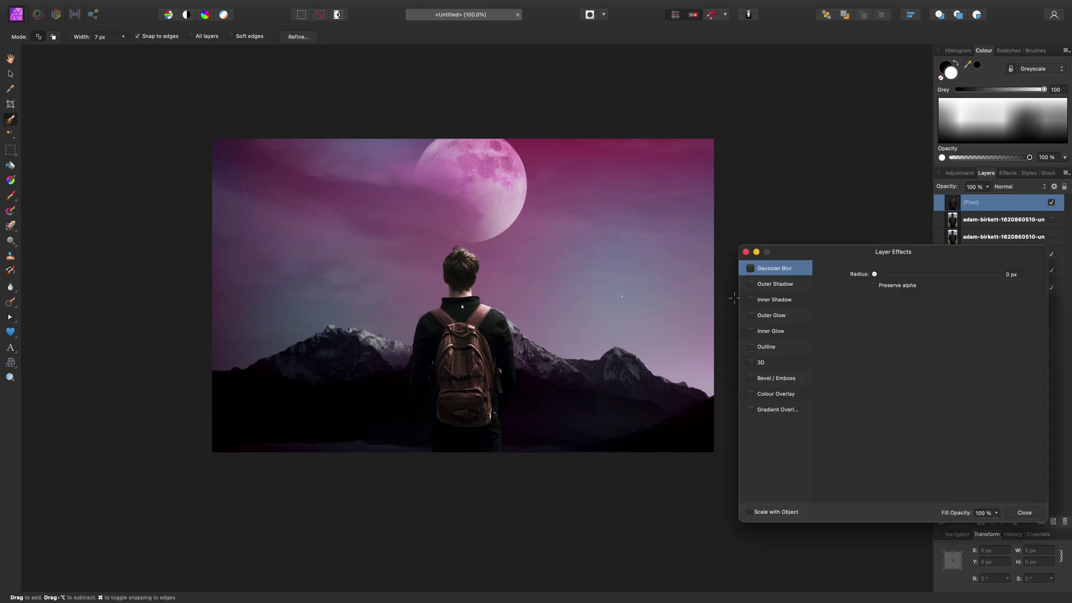
{"action": "left_click", "coordinate": [796, 315]}
{"action": "left_click_drag", "start_coordinate": [901, 299], "coordinate": [1015, 307]}
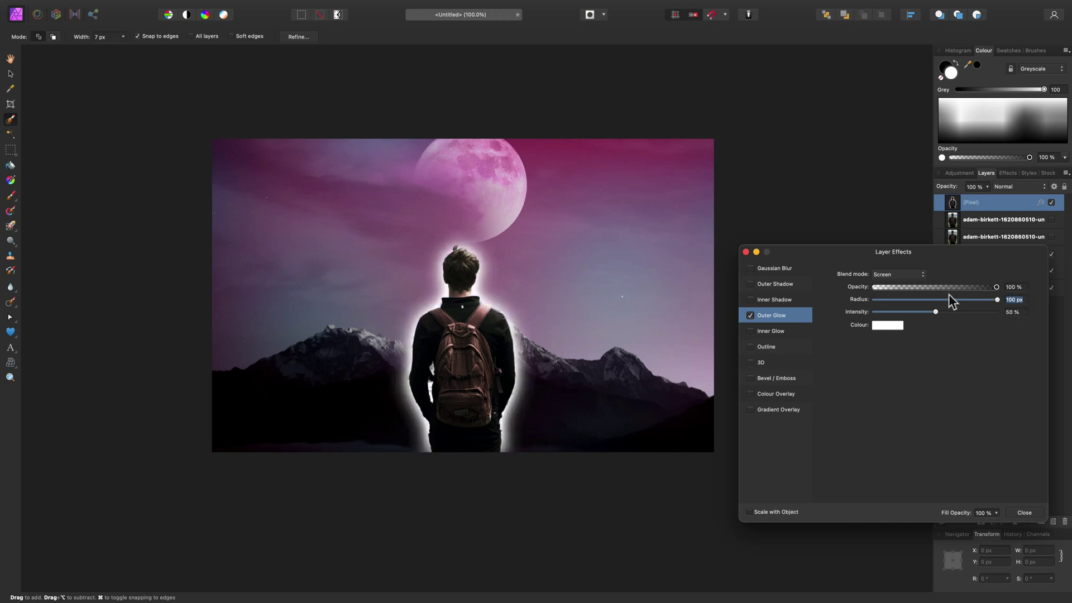
{"action": "type", "text": "200"}
{"action": "key", "text": "Return"}
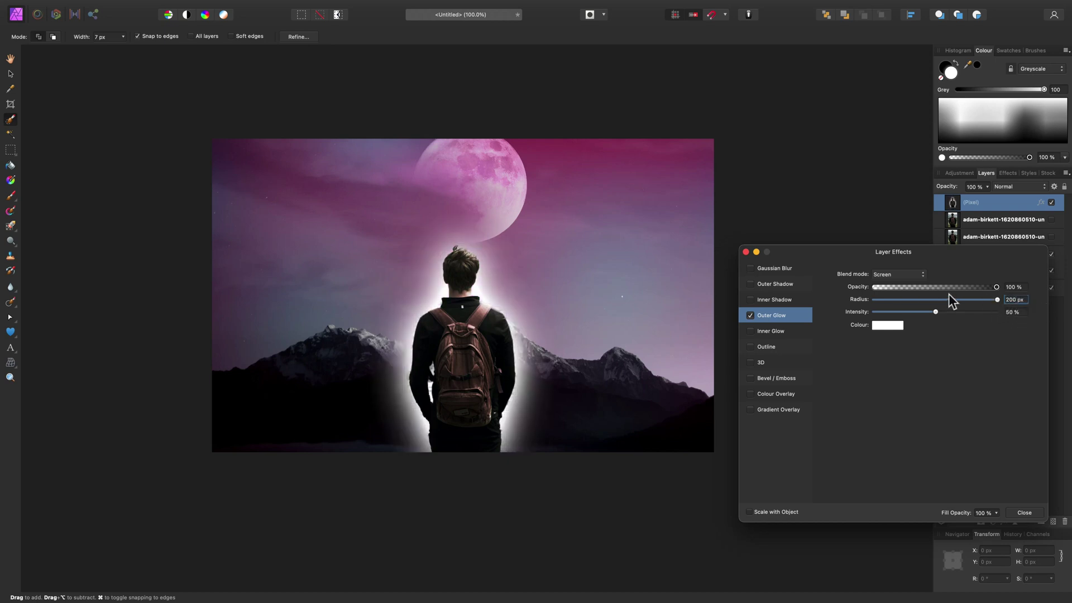
Recolour the hiker's outer glow to a pinkish red (H 342, S 100, L 60) and set its blend mode to Overlay.
{"action": "left_click", "coordinate": [890, 326]}
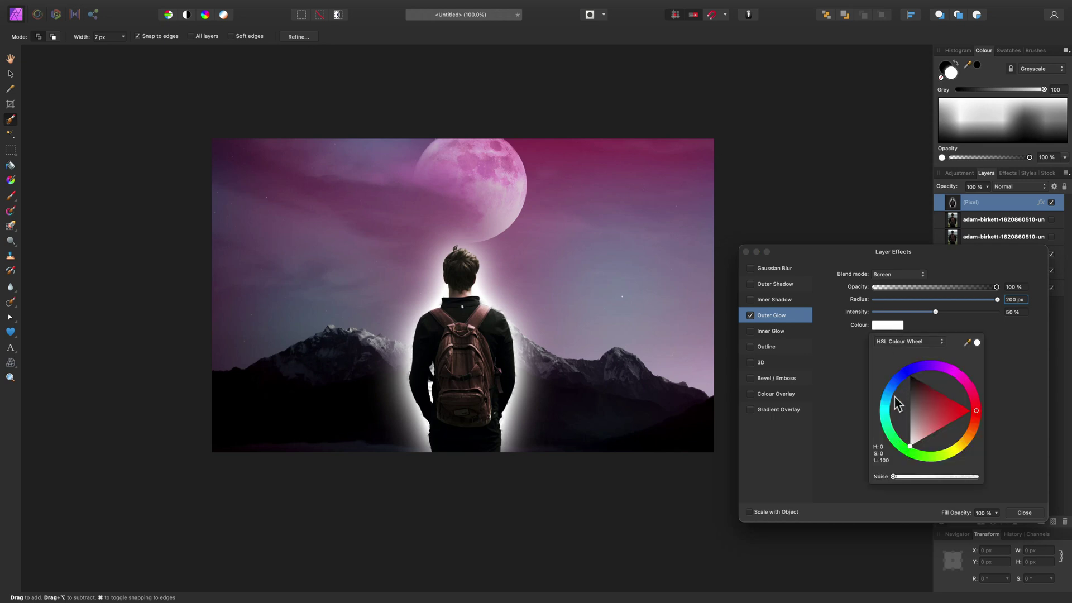
{"action": "mouse_move", "coordinate": [971, 408]}
{"action": "left_mouse_down"}
{"action": "mouse_move", "coordinate": [945, 407]}
{"action": "mouse_move", "coordinate": [963, 414]}
{"action": "left_mouse_up"}
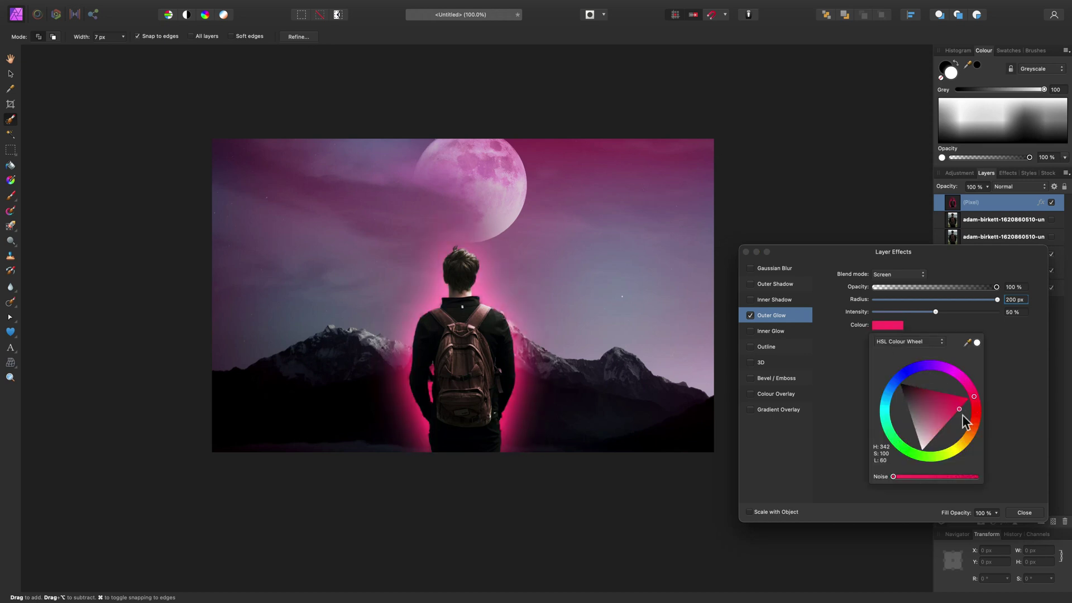
{"action": "left_click", "coordinate": [911, 276]}
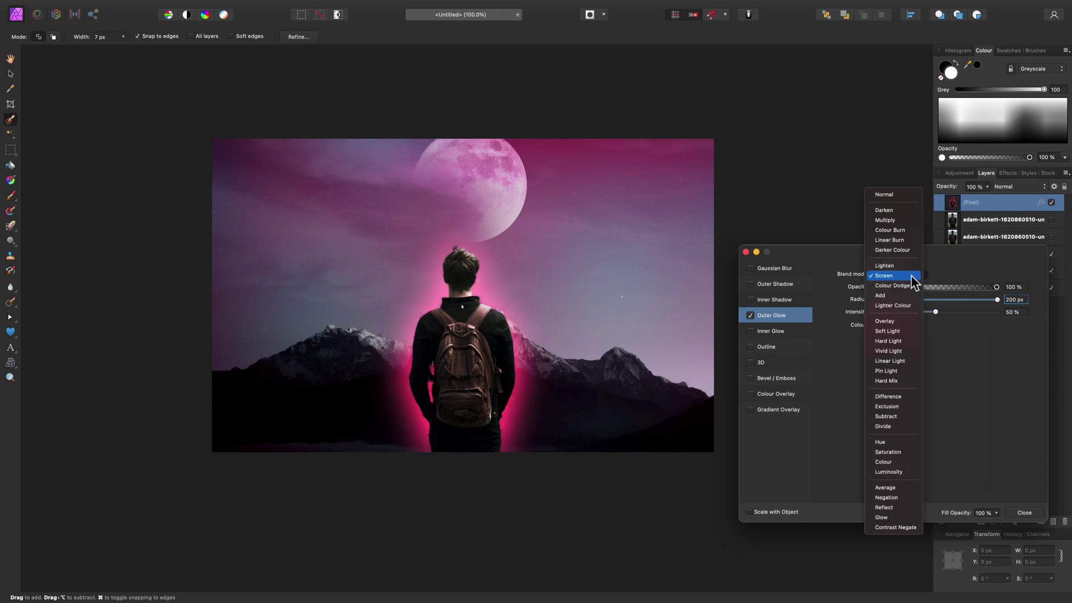
{"action": "left_click", "coordinate": [892, 323]}
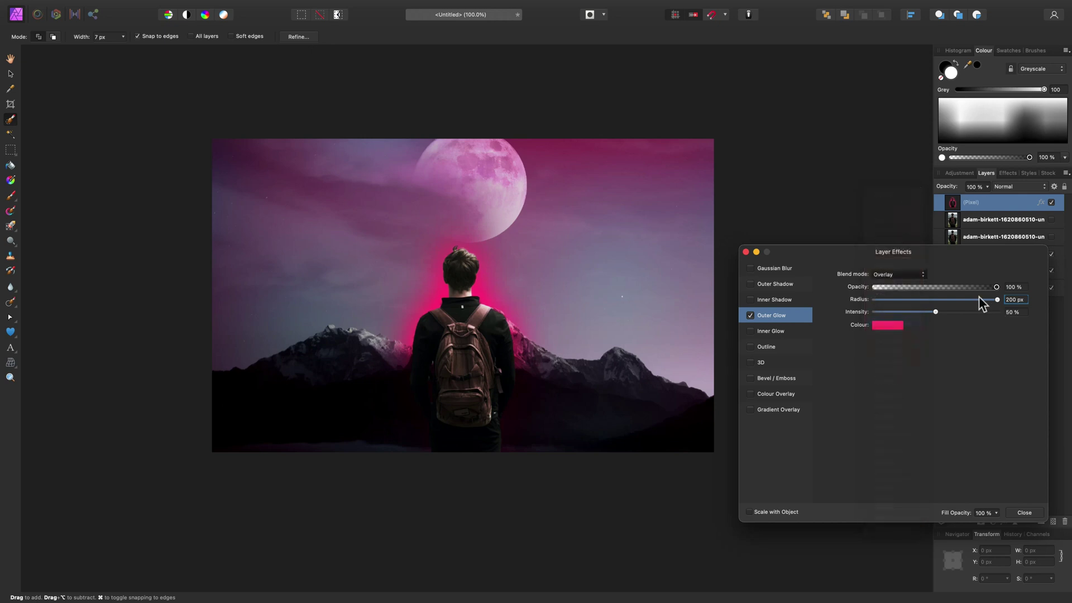
Change the outer glow's colour to cyan (H 180, S 100, L 60) and set its radius to 500 px.
{"action": "left_click", "coordinate": [888, 325]}
{"action": "mouse_move", "coordinate": [945, 371]}
{"action": "left_mouse_down"}
{"action": "mouse_move", "coordinate": [914, 370]}
{"action": "mouse_move", "coordinate": [892, 416]}
{"action": "mouse_move", "coordinate": [890, 407]}
{"action": "left_mouse_up"}
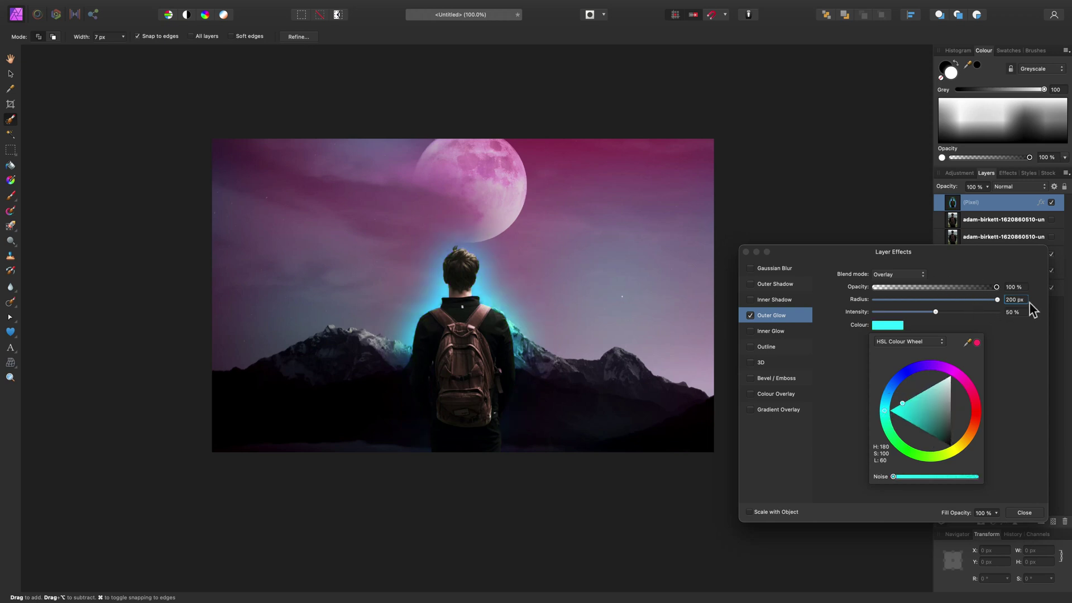
{"action": "left_click", "coordinate": [973, 298]}
{"action": "type", "text": "500"}
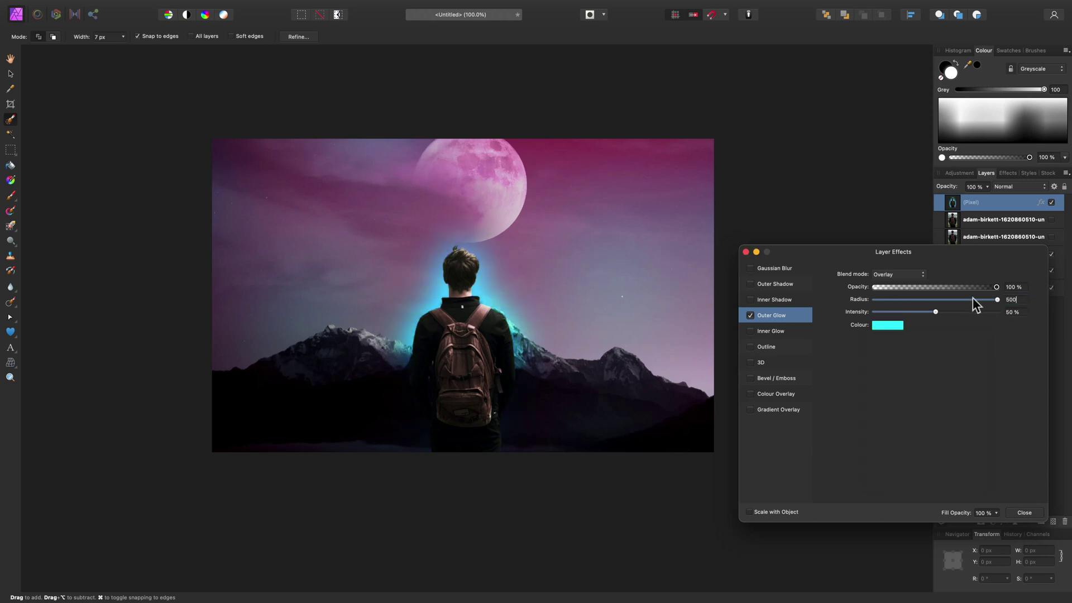
{"action": "key", "text": "Return"}
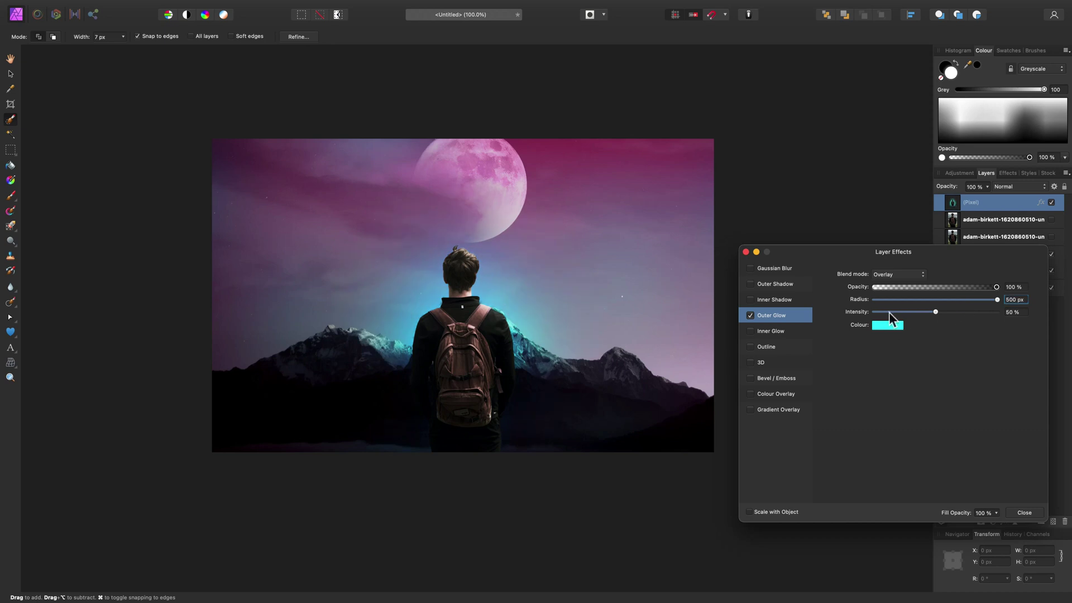
Reduce the outer glow's intensity to 22% and close the layer effects.
{"action": "left_click_drag", "start_coordinate": [889, 313], "coordinate": [901, 312]}
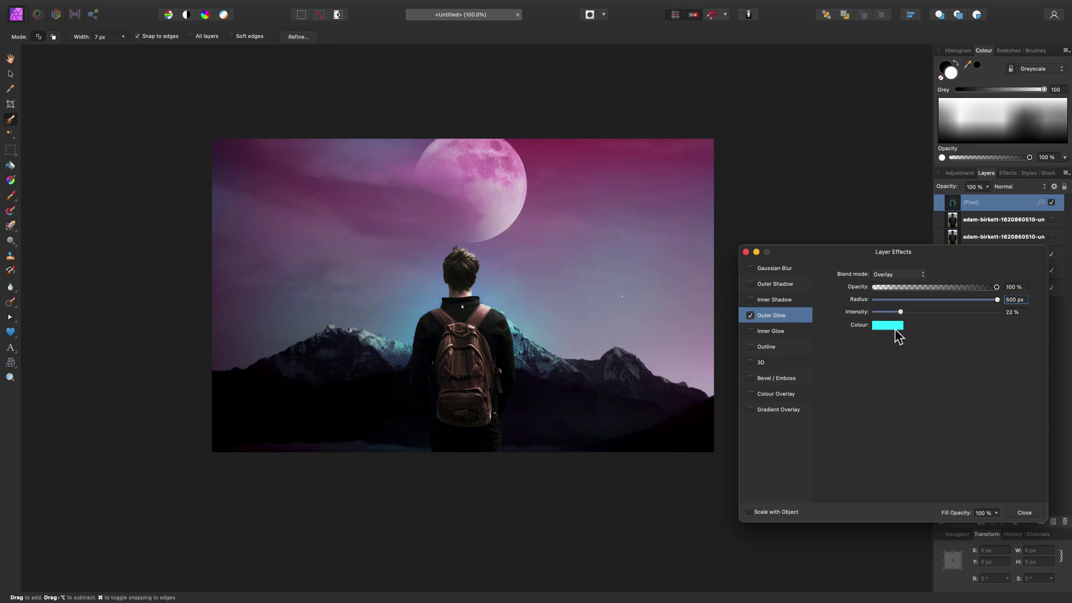
{"action": "left_click", "coordinate": [893, 326]}
{"action": "left_click", "coordinate": [1024, 513]}
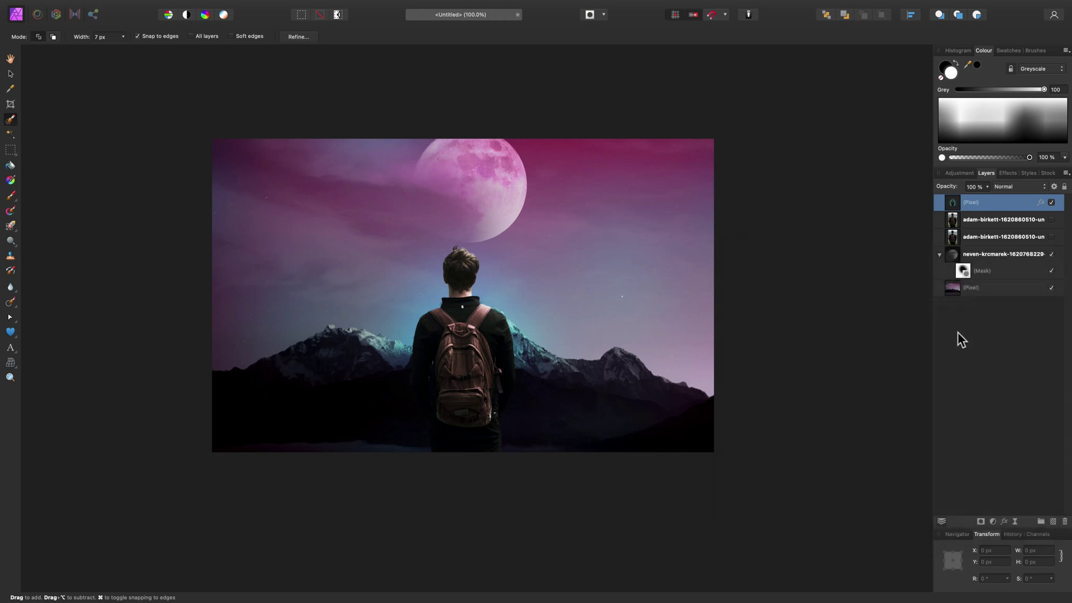
Add a new pixel layer above the hiker and fill it with a white-to-black radial gradient centred near the hiker's head.
{"action": "left_click", "coordinate": [10, 180]}
{"action": "left_click", "coordinate": [1053, 521]}
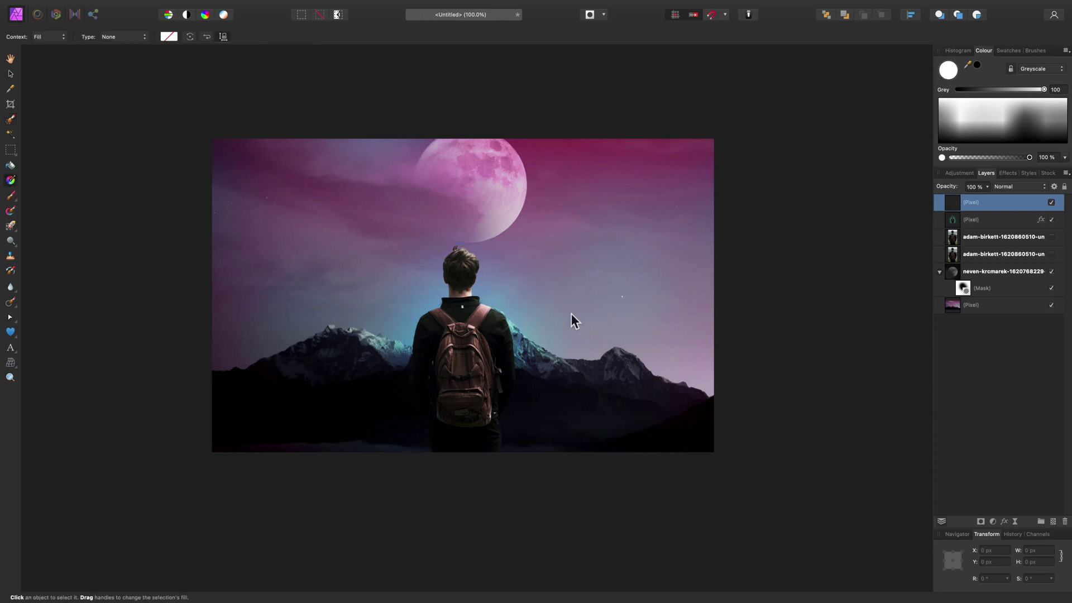
{"action": "left_click_drag", "start_coordinate": [474, 275], "coordinate": [642, 384]}
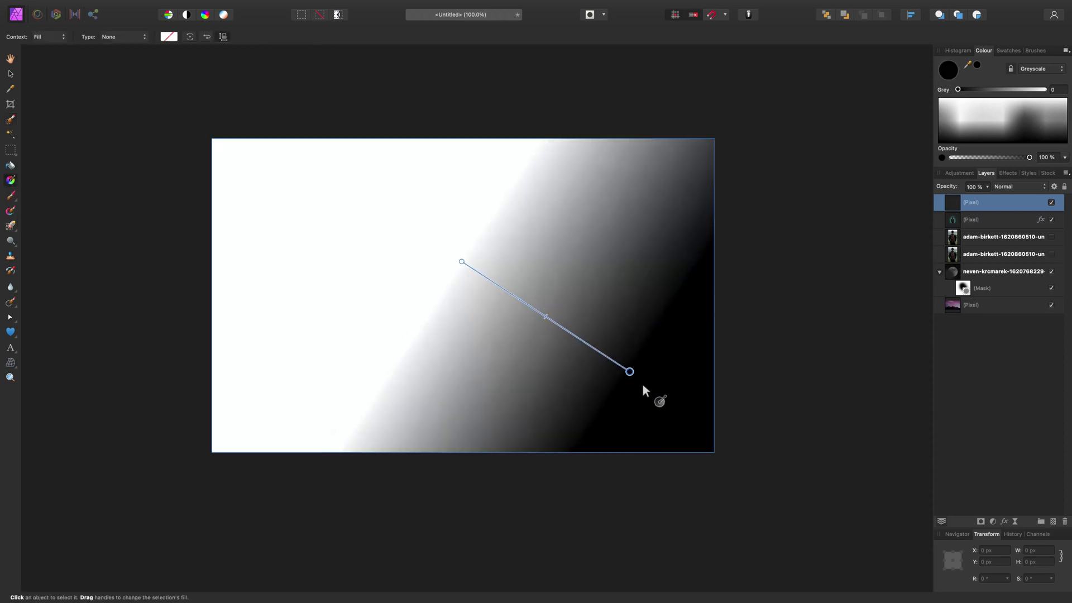
{"action": "left_click", "coordinate": [142, 38]}
{"action": "left_click", "coordinate": [135, 58]}
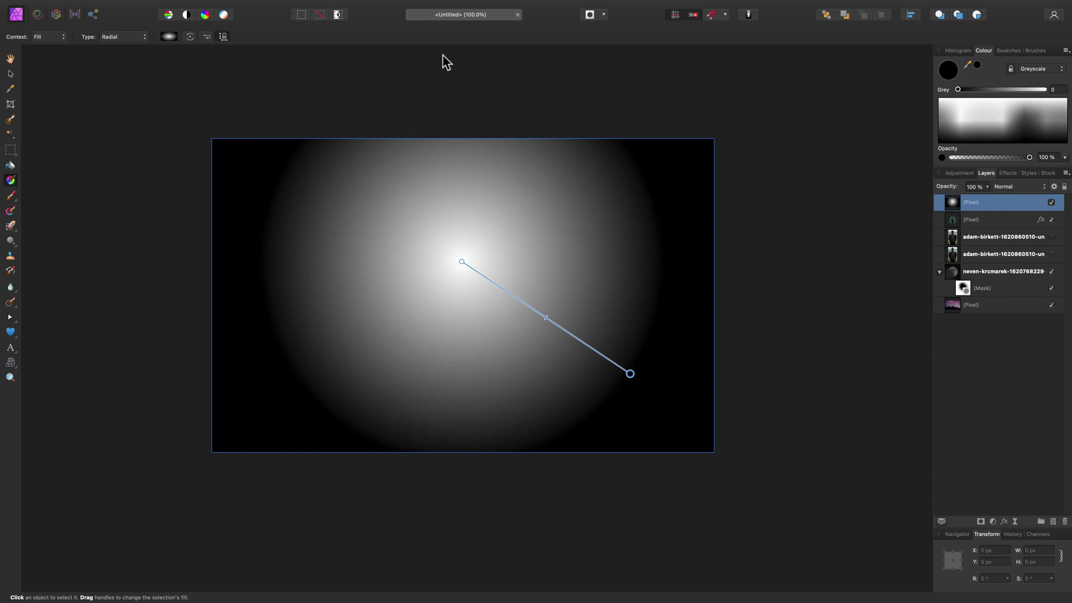
Recolour the radial gradient's outer black stop to dark blue.
{"action": "left_click", "coordinate": [170, 36]}
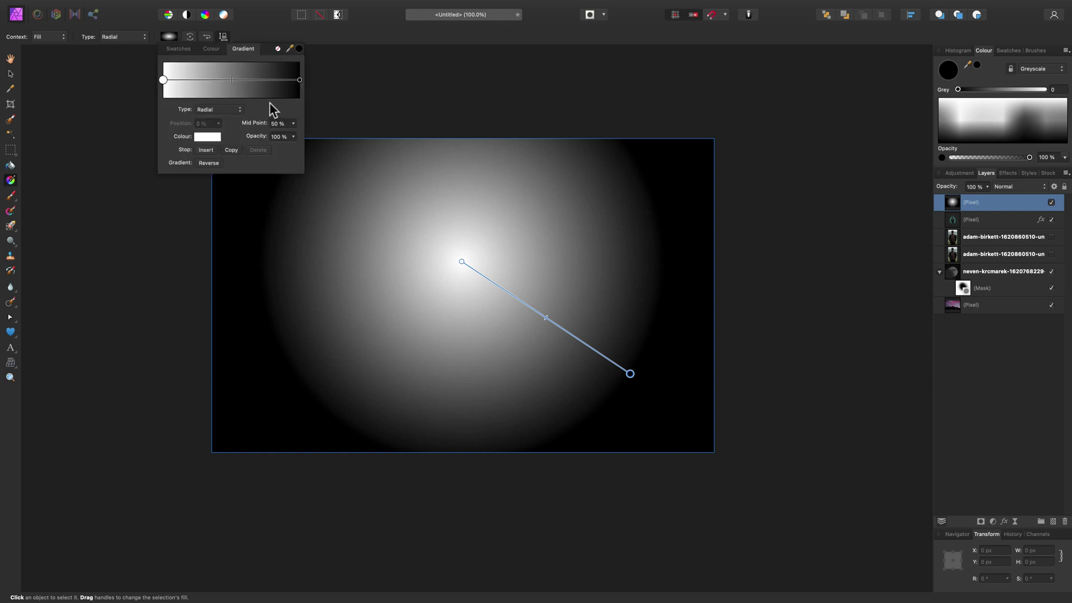
{"action": "left_click", "coordinate": [300, 80]}
{"action": "left_click", "coordinate": [205, 137]}
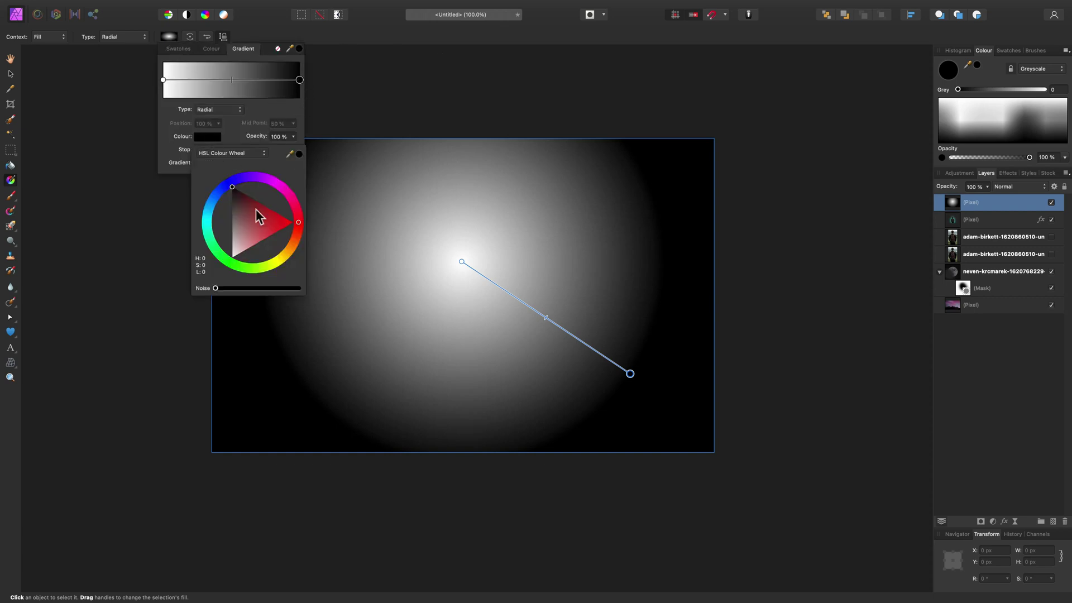
{"action": "left_click_drag", "start_coordinate": [221, 196], "coordinate": [237, 243]}
{"action": "left_click_drag", "start_coordinate": [216, 288], "coordinate": [263, 290]}
{"action": "left_click", "coordinate": [10, 73]}
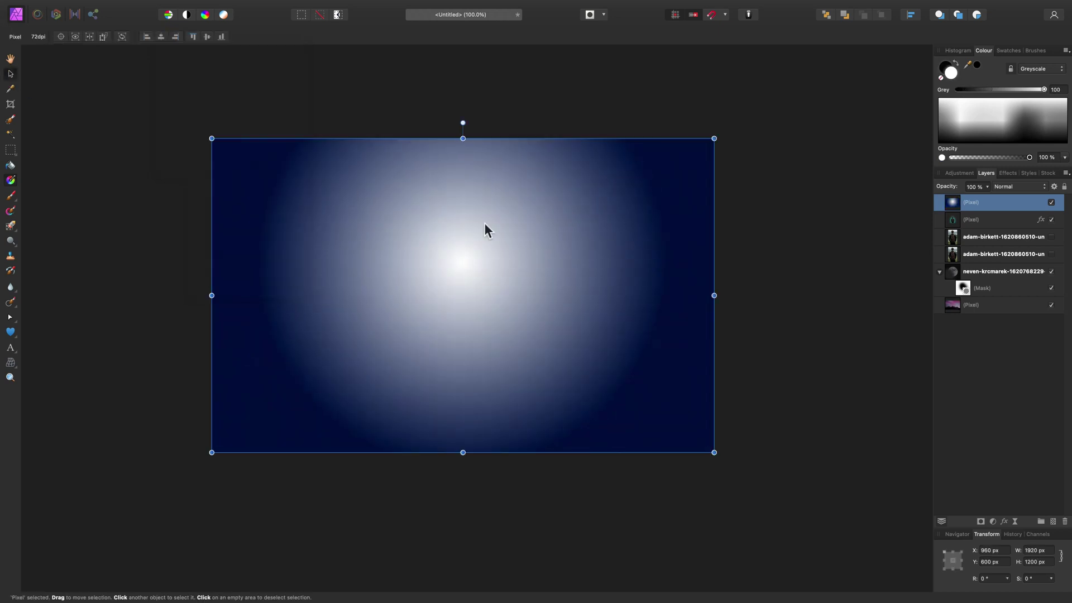
Blend the gradient layer in Overlay mode at 50% opacity.
{"action": "left_click", "coordinate": [1026, 191]}
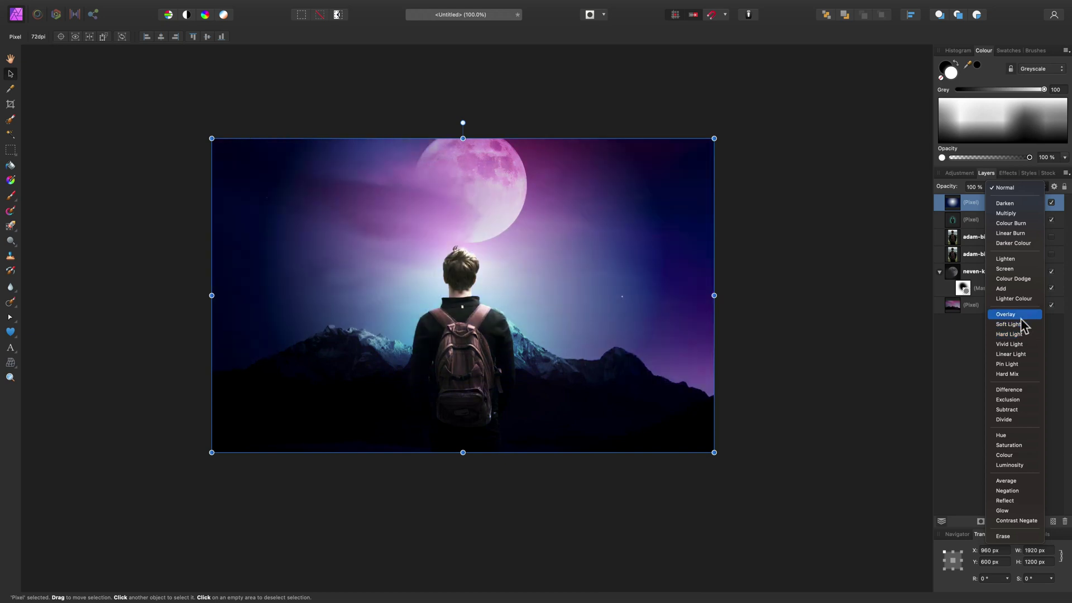
{"action": "left_click", "coordinate": [1014, 315]}
{"action": "left_click", "coordinate": [987, 187]}
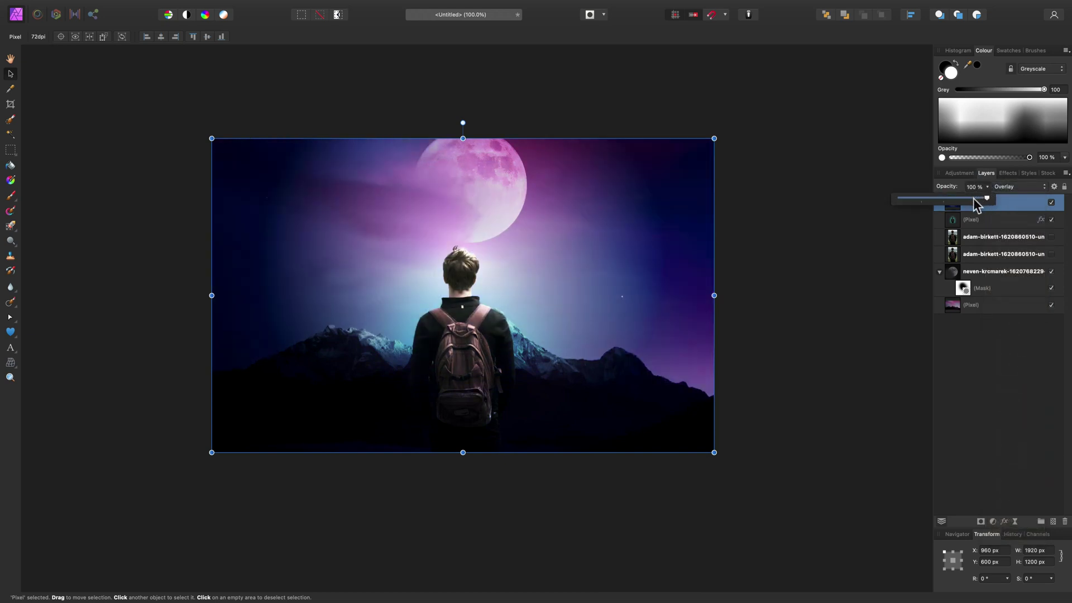
{"action": "left_click_drag", "start_coordinate": [974, 198], "coordinate": [944, 199]}
Toggle the visibility of the gradient layer and the hiker cut-out layer to compare the composite with and without them.
{"action": "left_click", "coordinate": [1052, 204]}
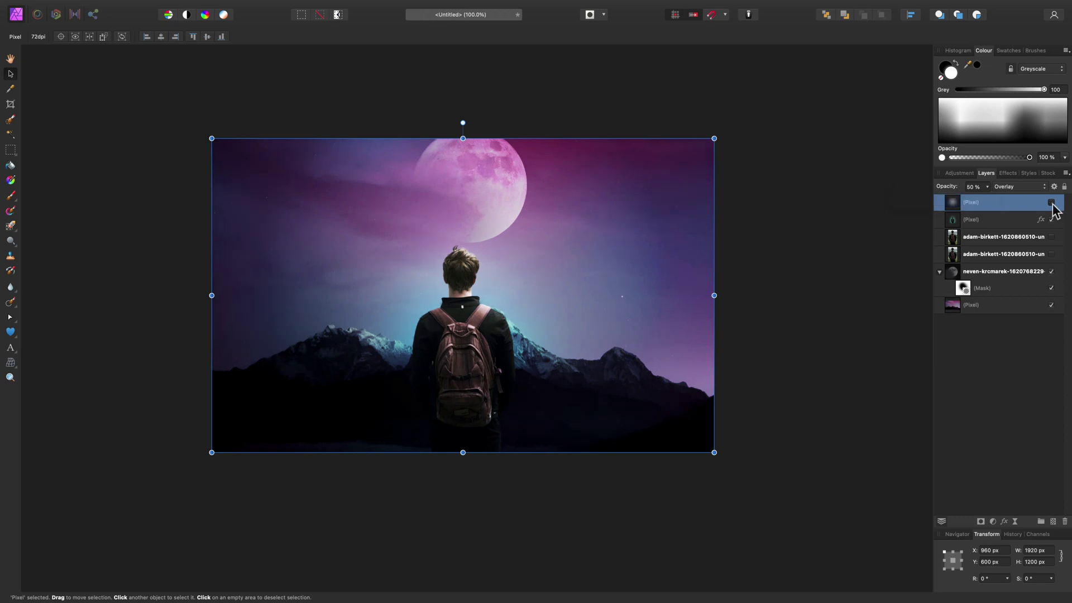
{"action": "left_click", "coordinate": [1052, 204]}
{"action": "left_click", "coordinate": [1052, 203]}
{"action": "left_click", "coordinate": [1052, 203]}
{"action": "left_click", "coordinate": [1023, 221]}
{"action": "left_click", "coordinate": [1053, 221]}
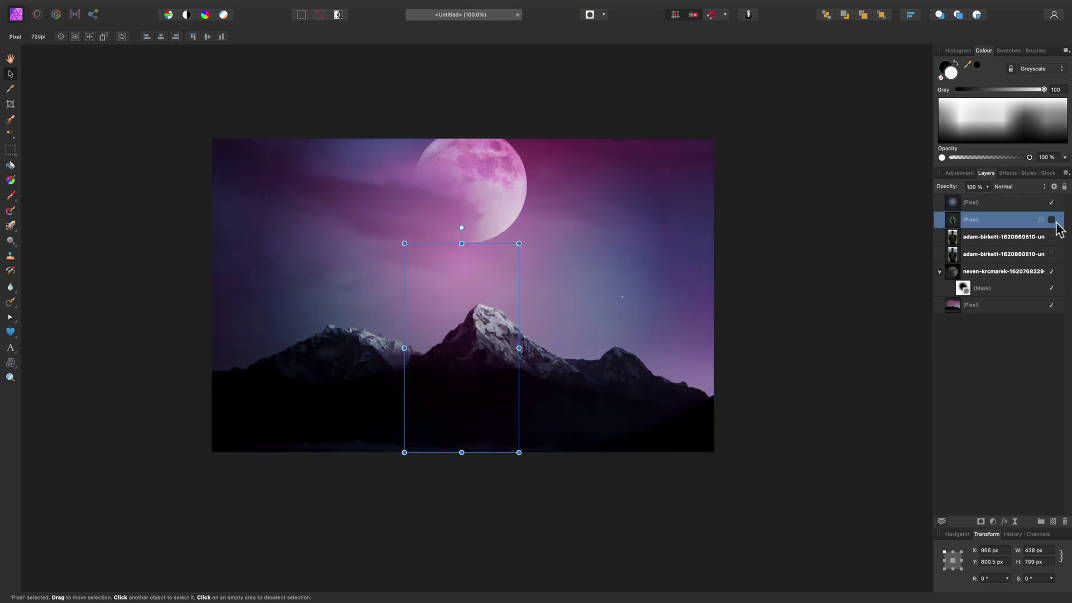
{"action": "left_click", "coordinate": [1054, 220]}
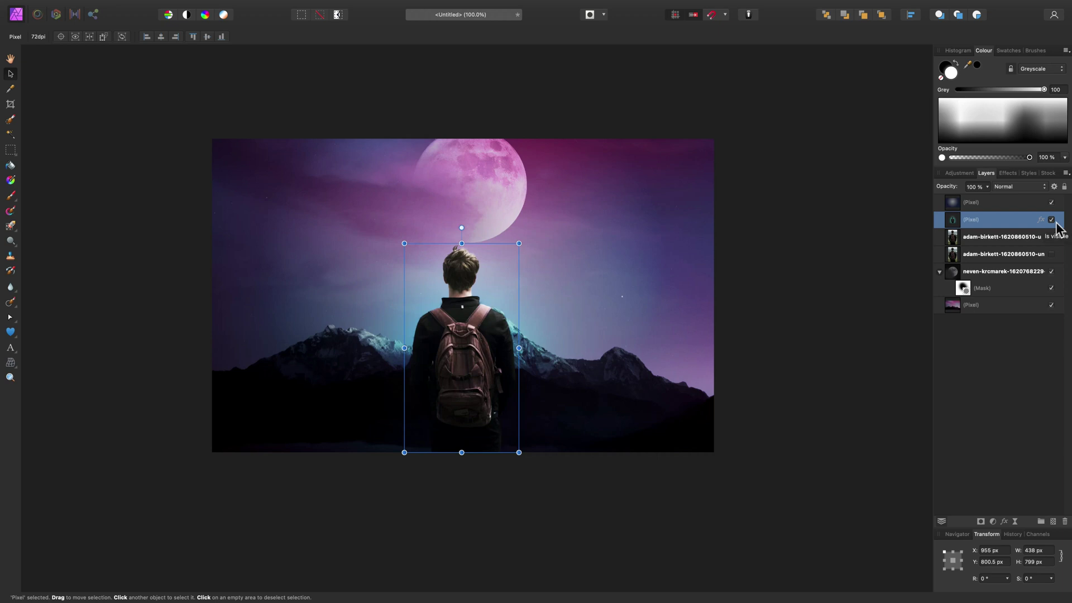
Fine-tune the moon layer's opacity and reselect the gradient layer at the top of the stack.
{"action": "left_click", "coordinate": [998, 240]}
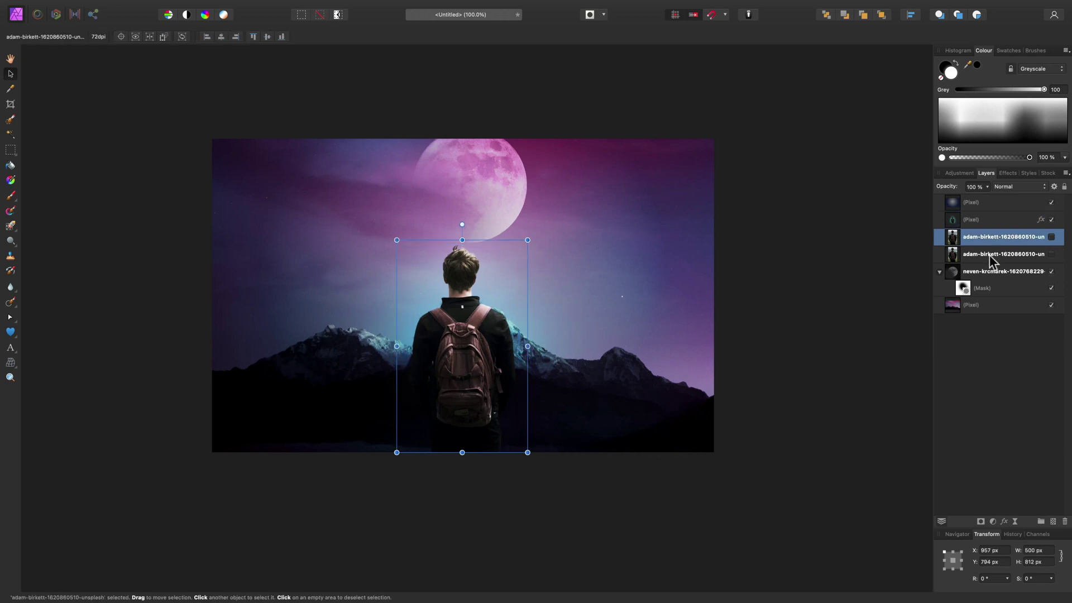
{"action": "left_click", "coordinate": [991, 266]}
{"action": "left_click", "coordinate": [986, 187]}
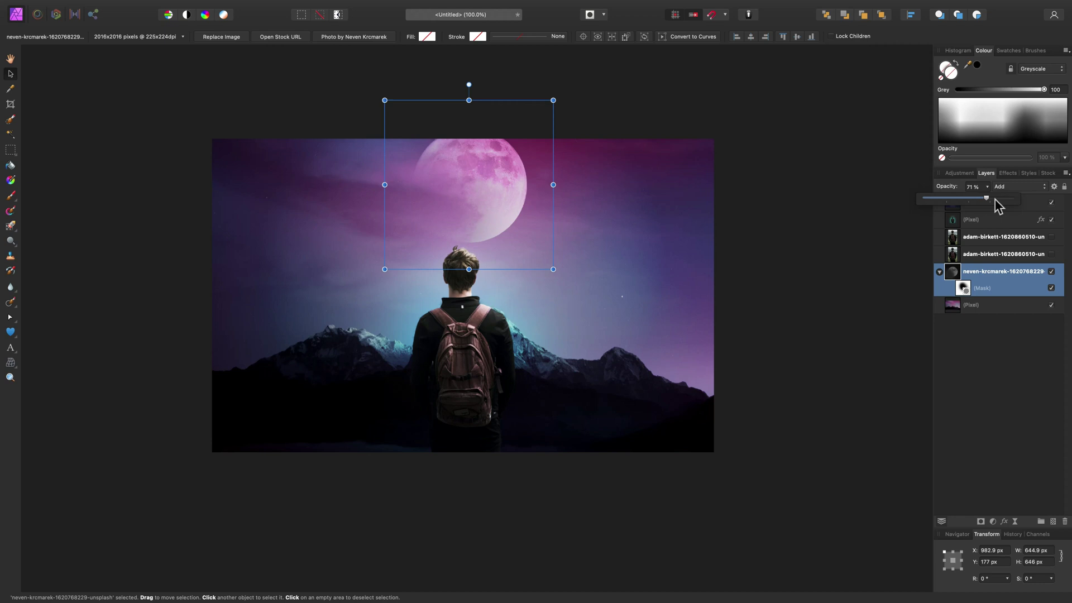
{"action": "left_click_drag", "start_coordinate": [995, 199], "coordinate": [997, 199]}
{"action": "left_click", "coordinate": [1014, 223]}
{"action": "left_click", "coordinate": [1017, 222]}
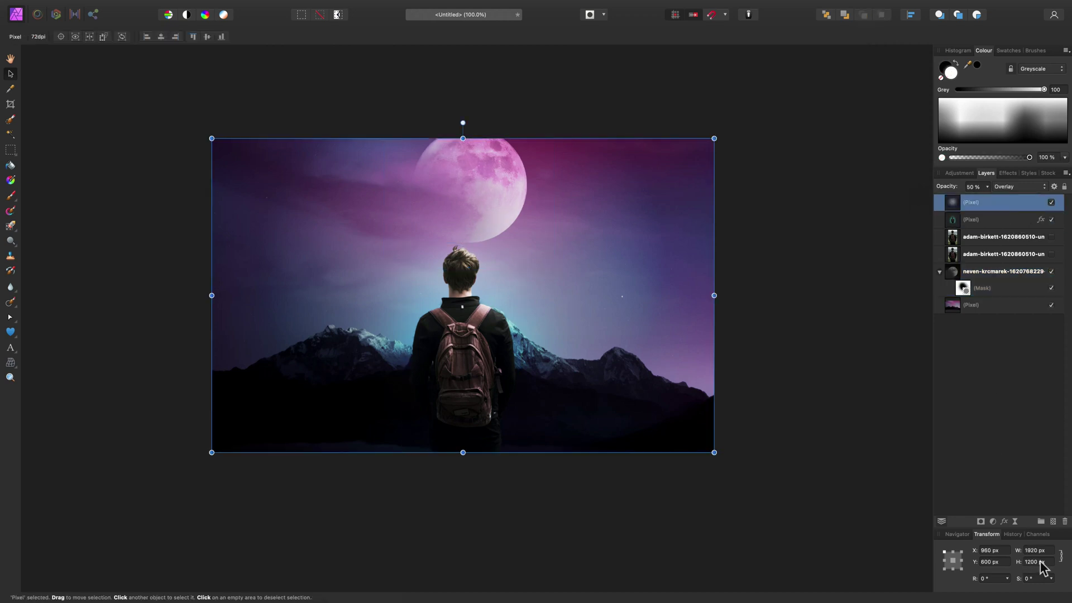
Add a new pixel layer on top and choose a bright blue (H 204, S 100, L 50) using the colour wheel.
{"action": "left_click", "coordinate": [1053, 521]}
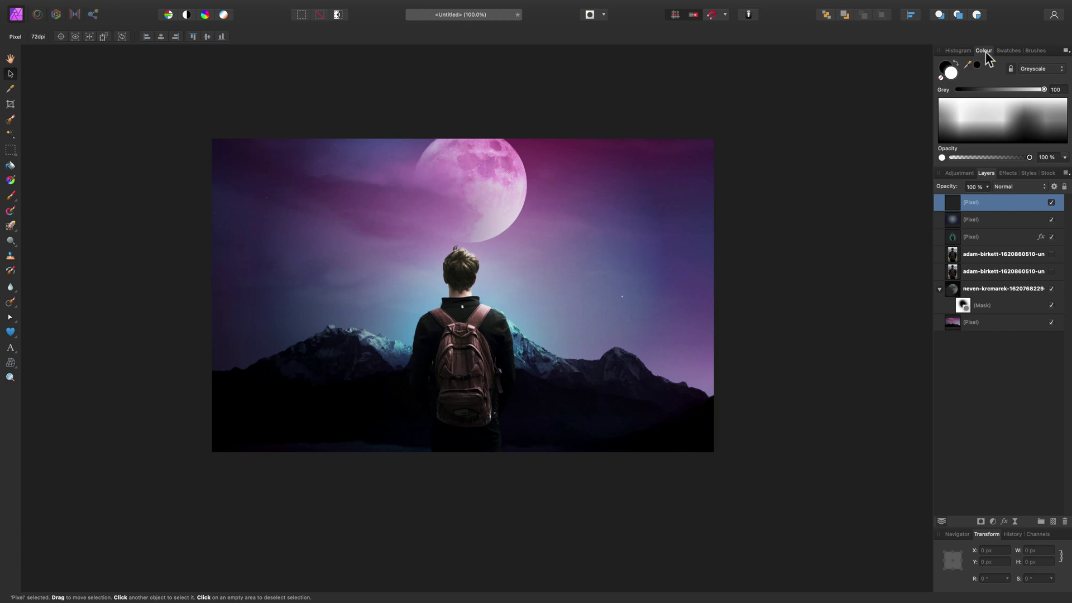
{"action": "left_click", "coordinate": [1040, 66]}
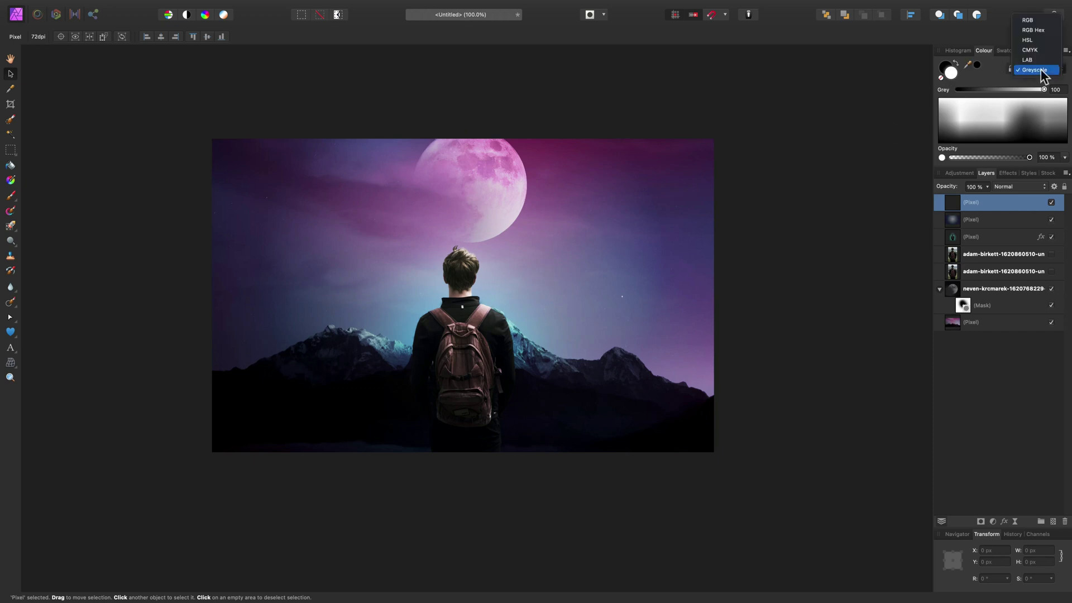
{"action": "left_click", "coordinate": [1041, 41]}
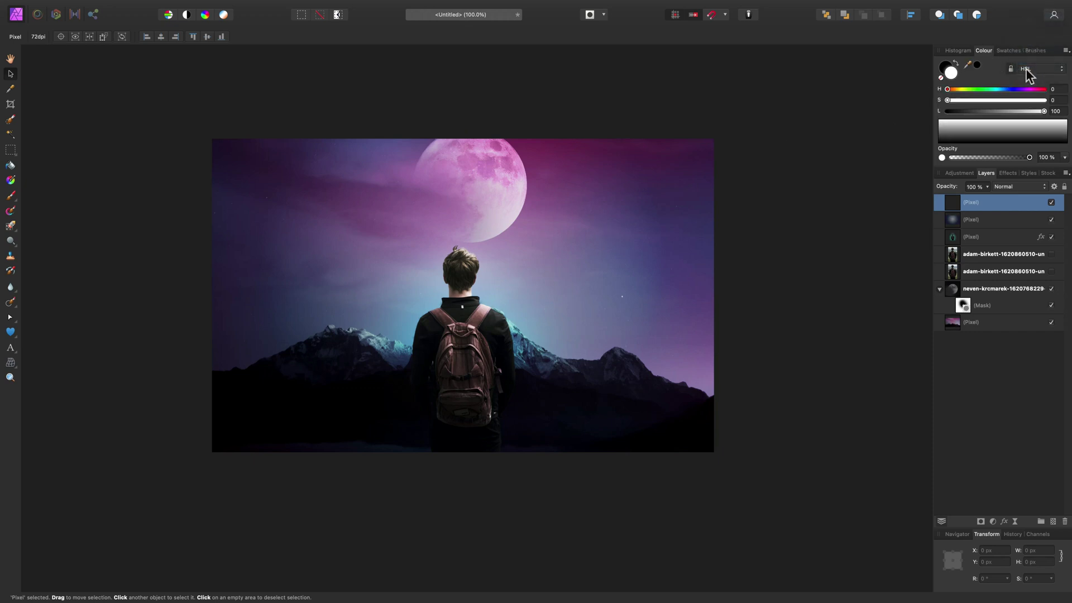
{"action": "left_click", "coordinate": [1067, 52]}
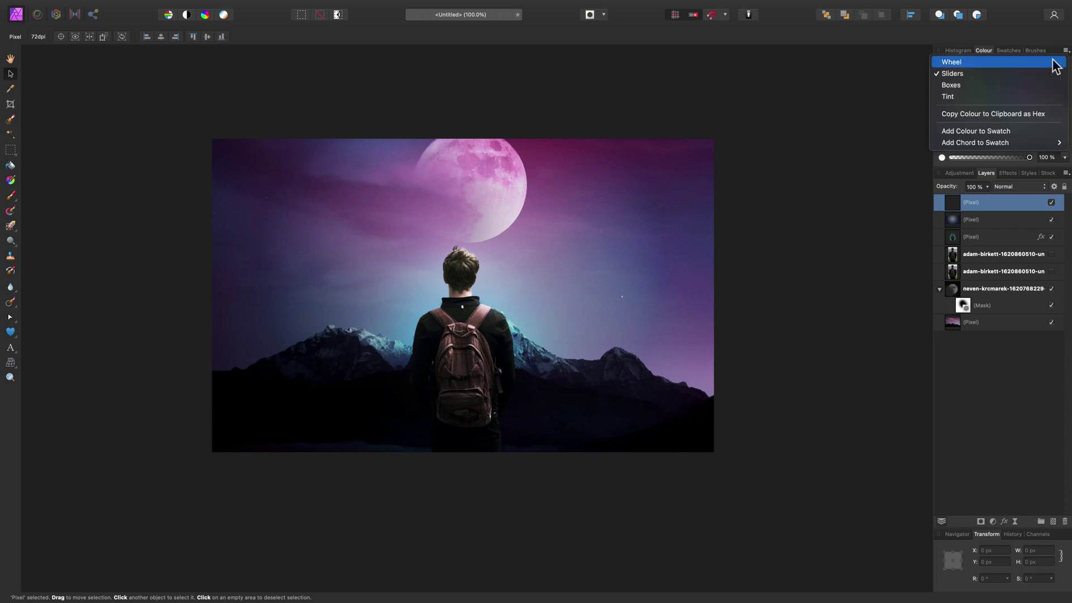
{"action": "left_click", "coordinate": [1058, 64]}
{"action": "left_click", "coordinate": [978, 101]}
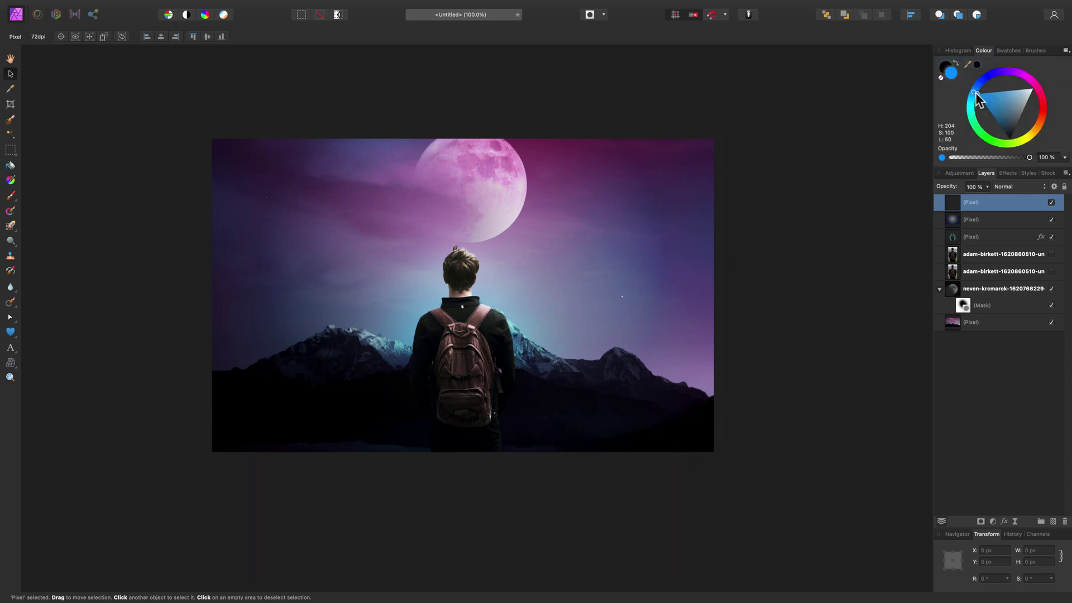
Paint a soft bright blue glow onto the sky between the moon and the image's right edge with a 1030.5 px Paint Brush.
{"action": "left_click", "coordinate": [11, 195]}
{"action": "key", "text": "bracketright"}
{"action": "key", "text": "bracketright"}
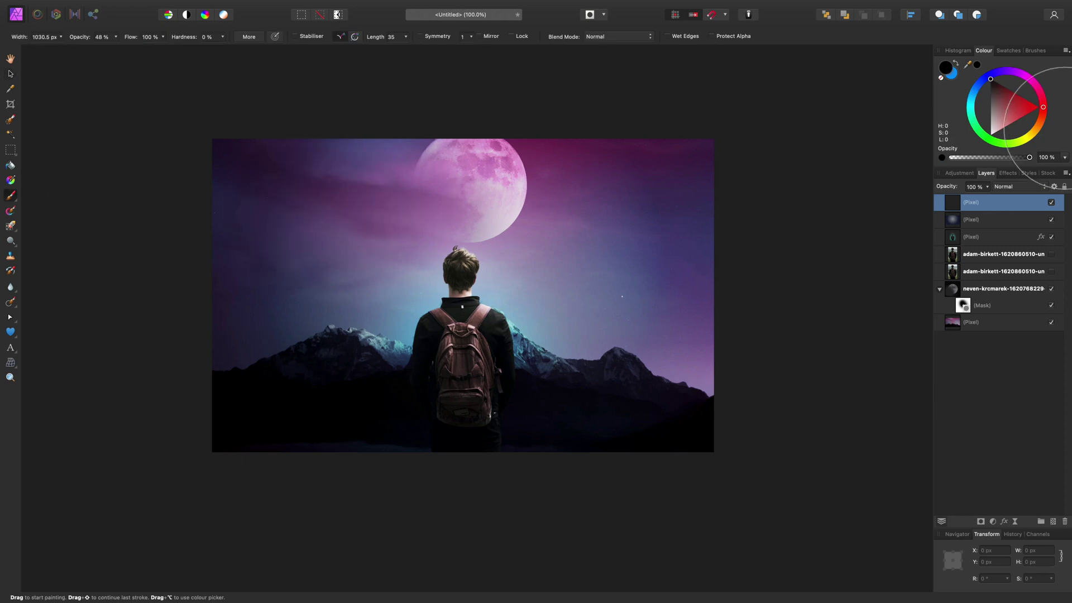
{"action": "left_click", "coordinate": [956, 64]}
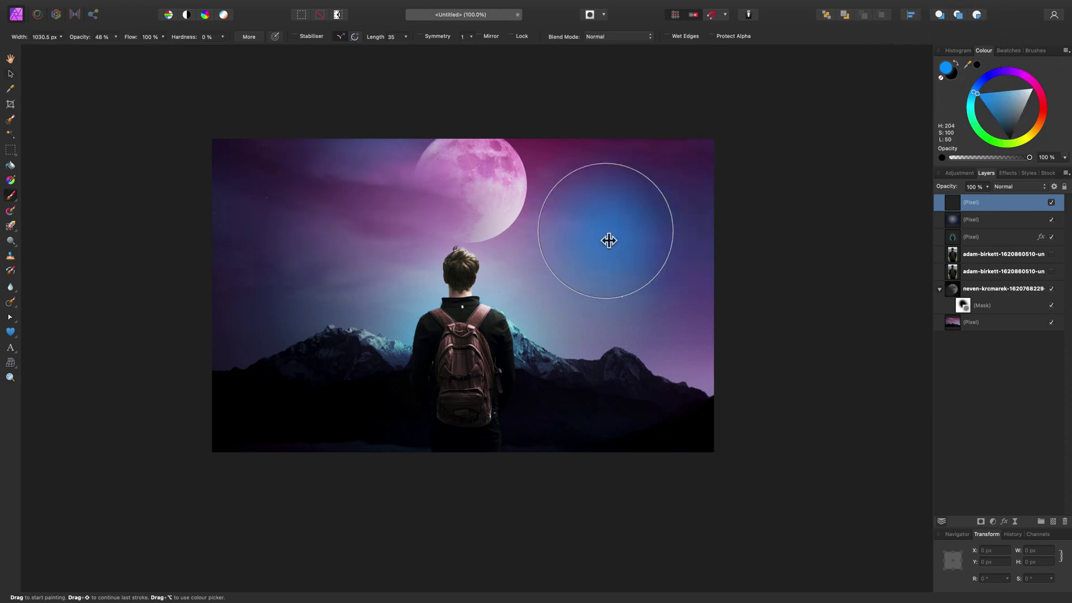
Paint vivid purple (H 265, S 100, L 50) over the sky and mountains left of the hiker with a 1362.8 px brush.
{"action": "key", "text": "bracketright"}
{"action": "key", "text": "bracketright"}
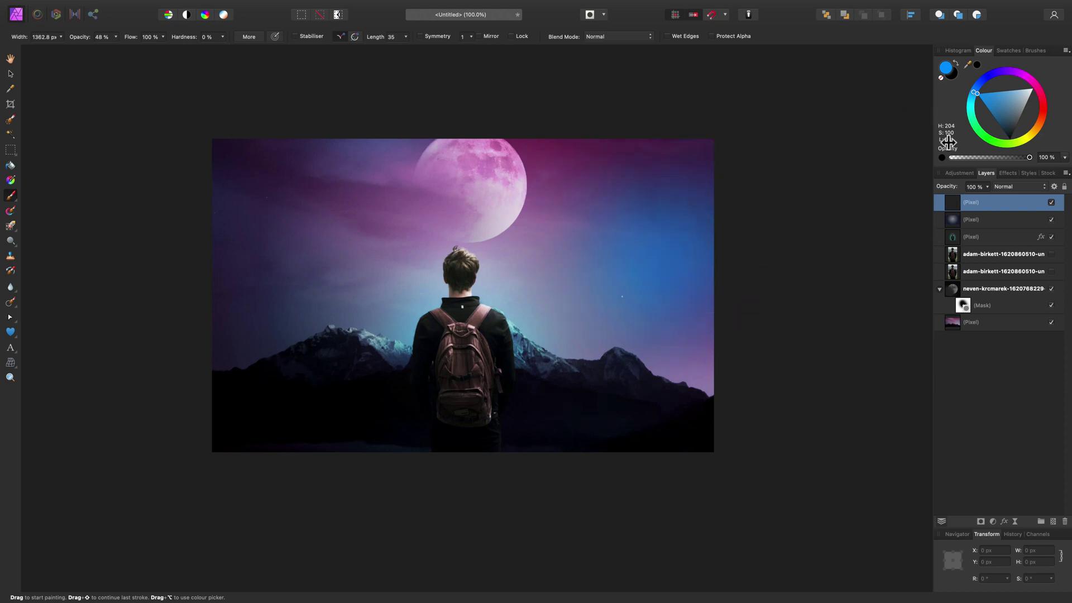
{"action": "left_click", "coordinate": [1005, 72]}
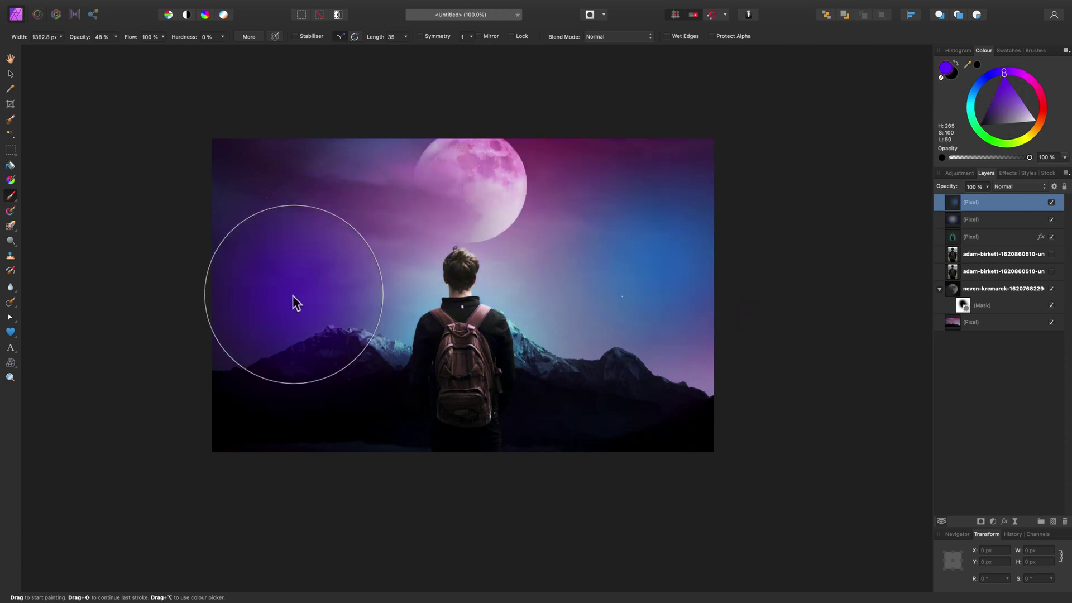
{"action": "mouse_move", "coordinate": [295, 301]}
{"action": "left_mouse_down"}
{"action": "mouse_move", "coordinate": [326, 262]}
{"action": "mouse_move", "coordinate": [329, 286]}
{"action": "mouse_move", "coordinate": [276, 376]}
{"action": "left_mouse_up"}
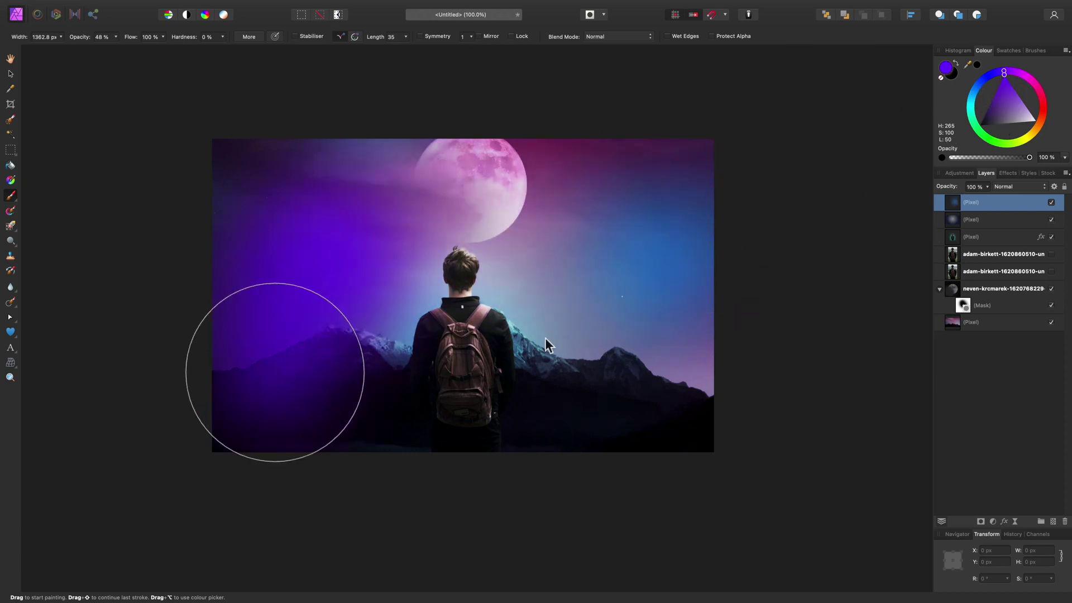
Paint dark purple (H 265, S 100, L 21) across the dark foreground and up the image's right side with a 1158.4 px brush.
{"action": "left_click", "coordinate": [991, 106]}
{"action": "key", "text": "["}
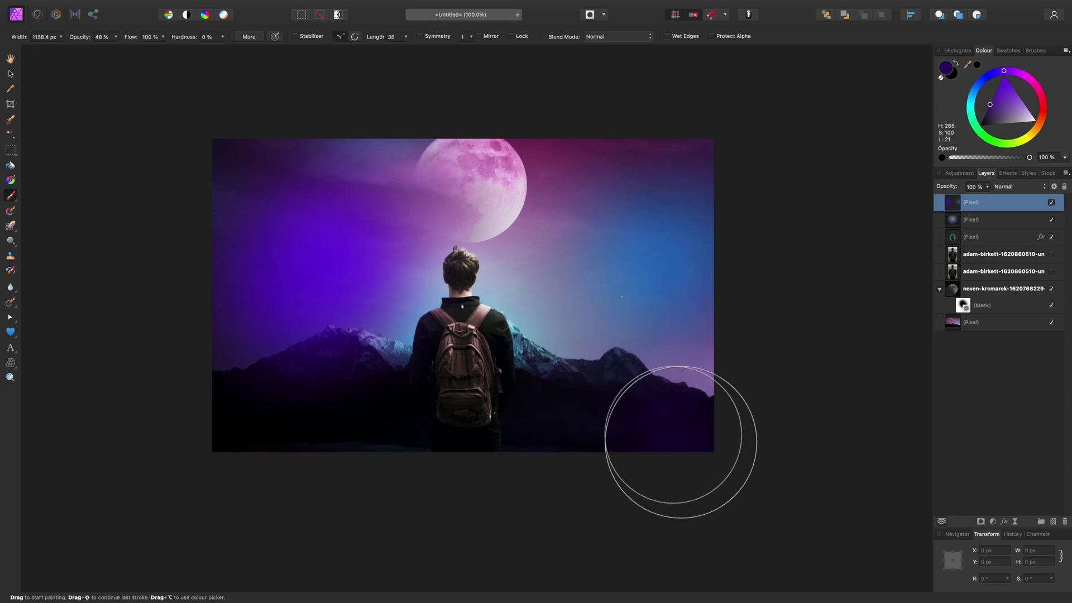
{"action": "mouse_move", "coordinate": [678, 438]}
{"action": "left_mouse_down"}
{"action": "mouse_move", "coordinate": [515, 467]}
{"action": "mouse_move", "coordinate": [419, 443]}
{"action": "mouse_move", "coordinate": [240, 442]}
{"action": "left_mouse_up"}
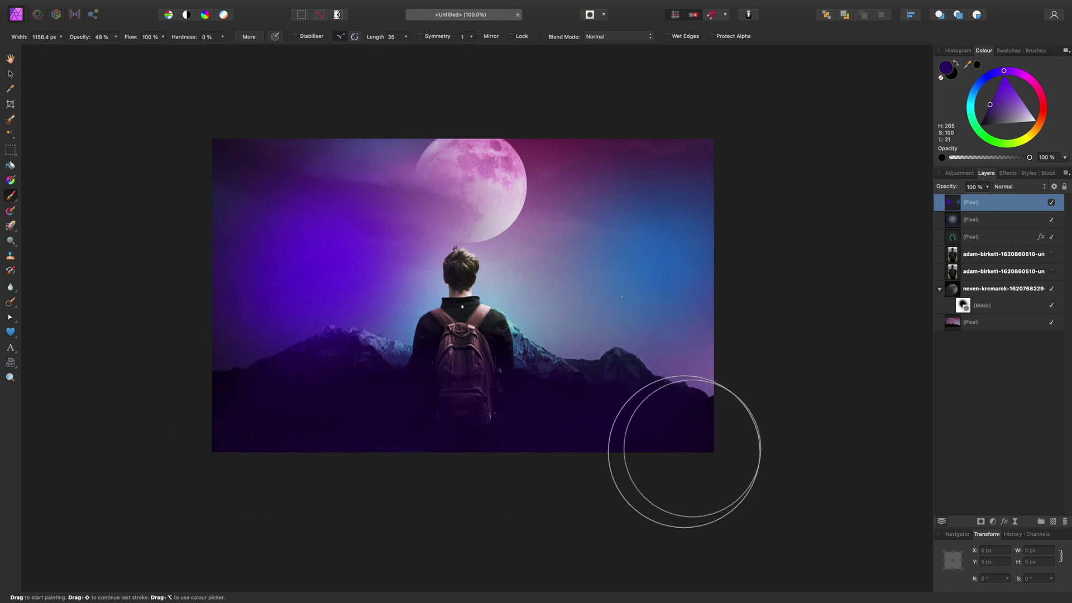
{"action": "mouse_move", "coordinate": [684, 451]}
{"action": "left_mouse_down"}
{"action": "mouse_move", "coordinate": [698, 399]}
{"action": "mouse_move", "coordinate": [665, 189]}
{"action": "mouse_move", "coordinate": [634, 148]}
{"action": "left_mouse_up"}
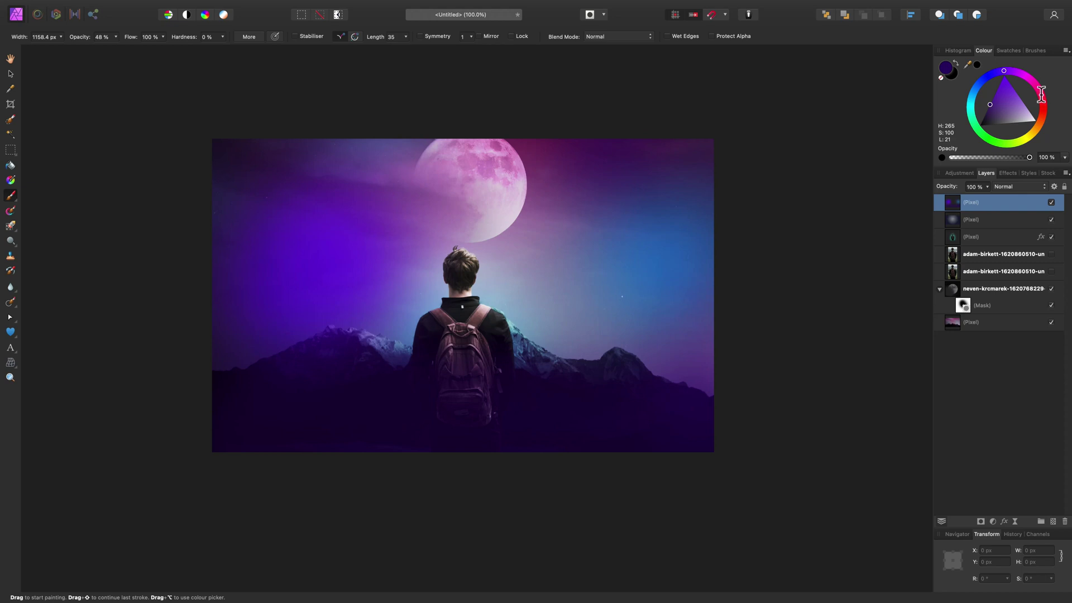
Paint light blue (H 200, S 100, L 80) over and around the moon with a 604.7 px brush.
{"action": "left_click", "coordinate": [977, 93]}
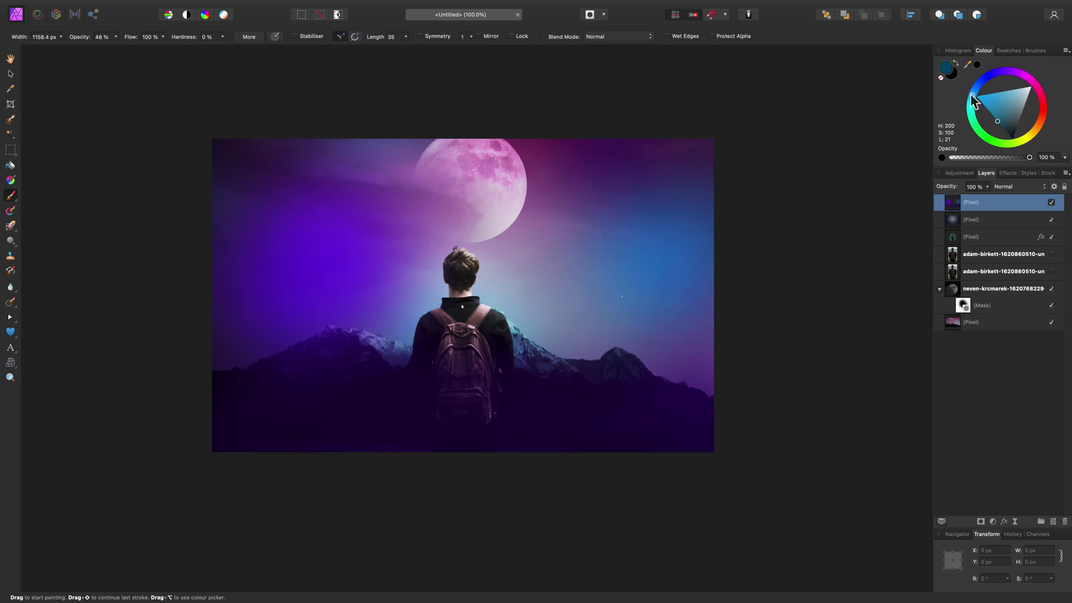
{"action": "left_click", "coordinate": [1009, 89]}
{"action": "key", "text": "bracketleft"}
{"action": "key", "text": "bracketleft"}
{"action": "key", "text": "bracketleft"}
{"action": "key", "text": "bracketleft"}
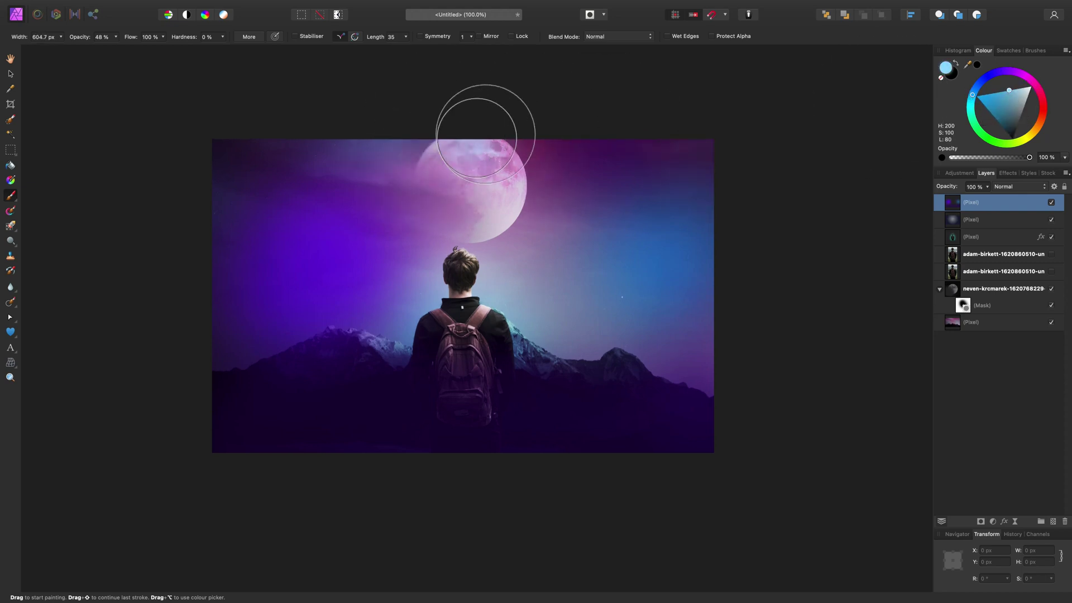
{"action": "mouse_move", "coordinate": [503, 170]}
{"action": "left_mouse_down"}
{"action": "mouse_move", "coordinate": [510, 199]}
{"action": "mouse_move", "coordinate": [498, 221]}
{"action": "mouse_move", "coordinate": [463, 224]}
{"action": "mouse_move", "coordinate": [420, 197]}
{"action": "mouse_move", "coordinate": [448, 137]}
{"action": "mouse_move", "coordinate": [473, 202]}
{"action": "mouse_move", "coordinate": [578, 210]}
{"action": "left_mouse_up"}
Blend the painted colour layer in Linear Light mode at 57% opacity and fit the image to the window.
{"action": "left_click", "coordinate": [1017, 186]}
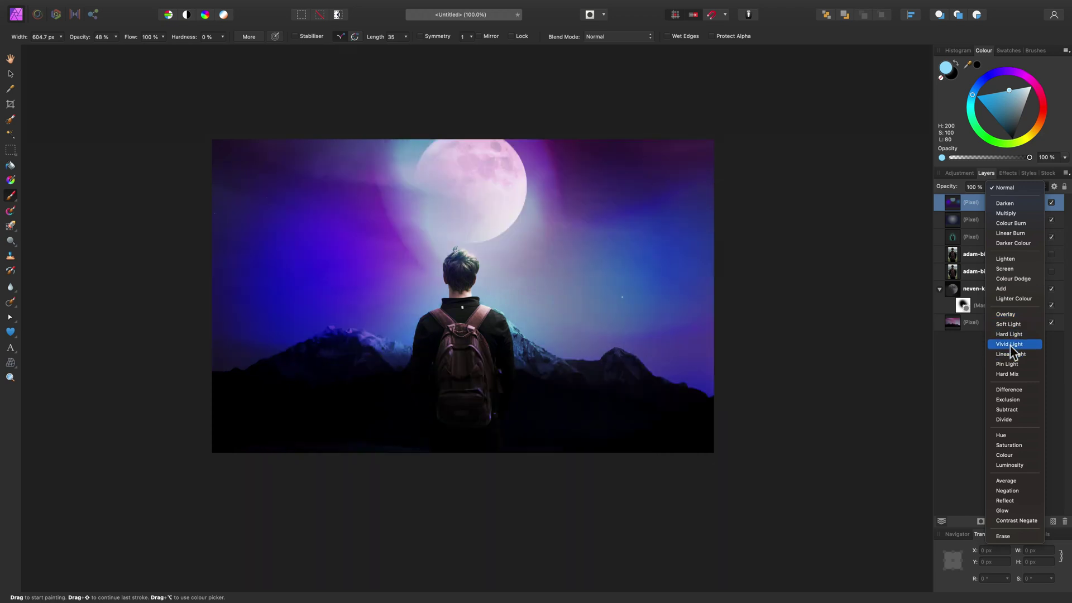
{"action": "left_click", "coordinate": [1008, 354]}
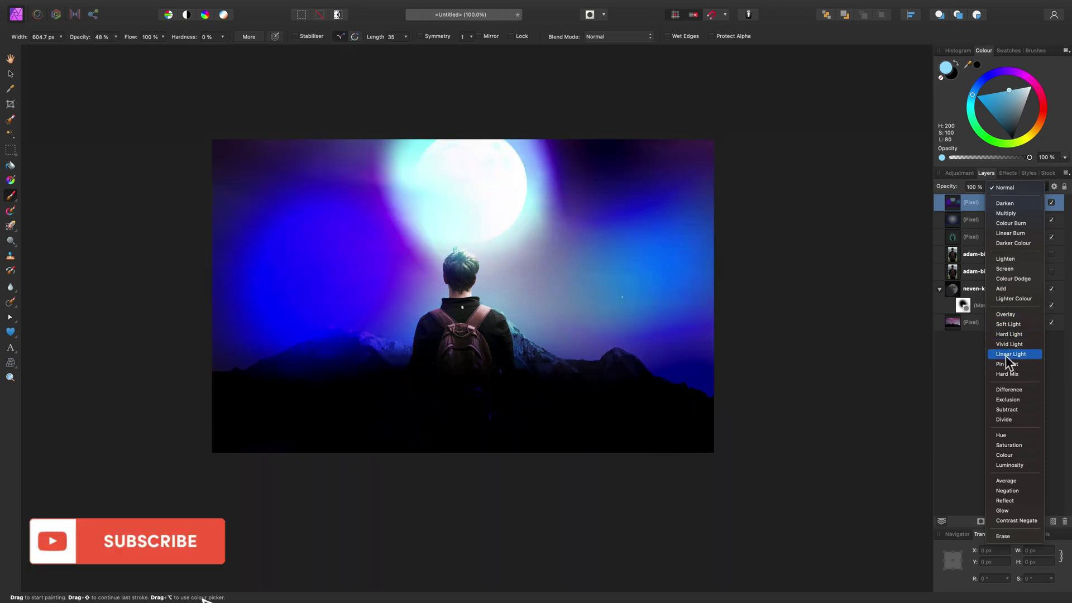
{"action": "left_click", "coordinate": [985, 188]}
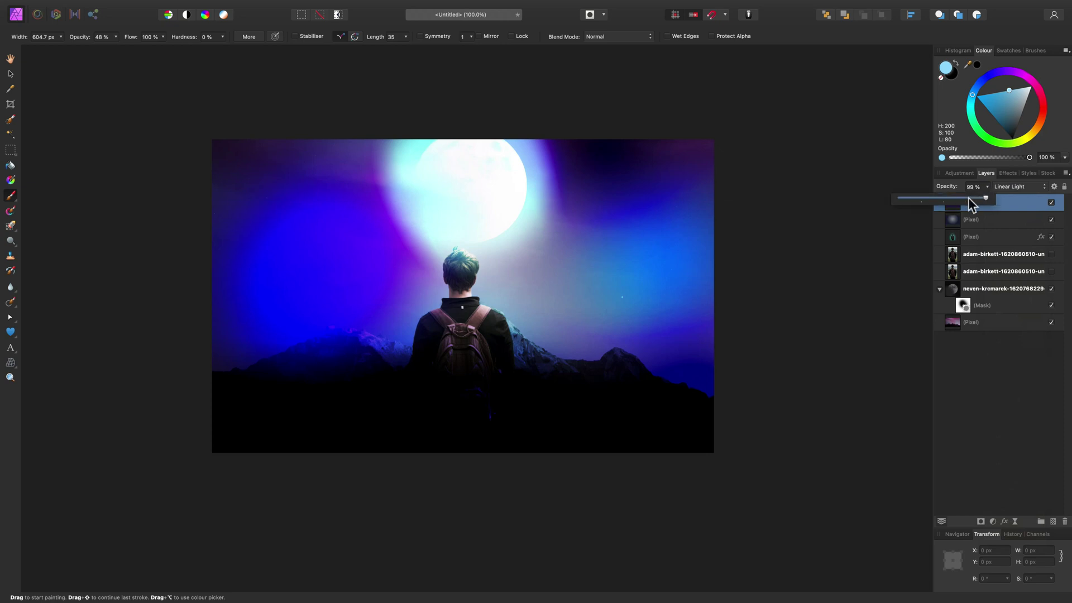
{"action": "mouse_move", "coordinate": [968, 196]}
{"action": "left_mouse_down"}
{"action": "mouse_move", "coordinate": [914, 200]}
{"action": "mouse_move", "coordinate": [950, 200]}
{"action": "left_mouse_up"}
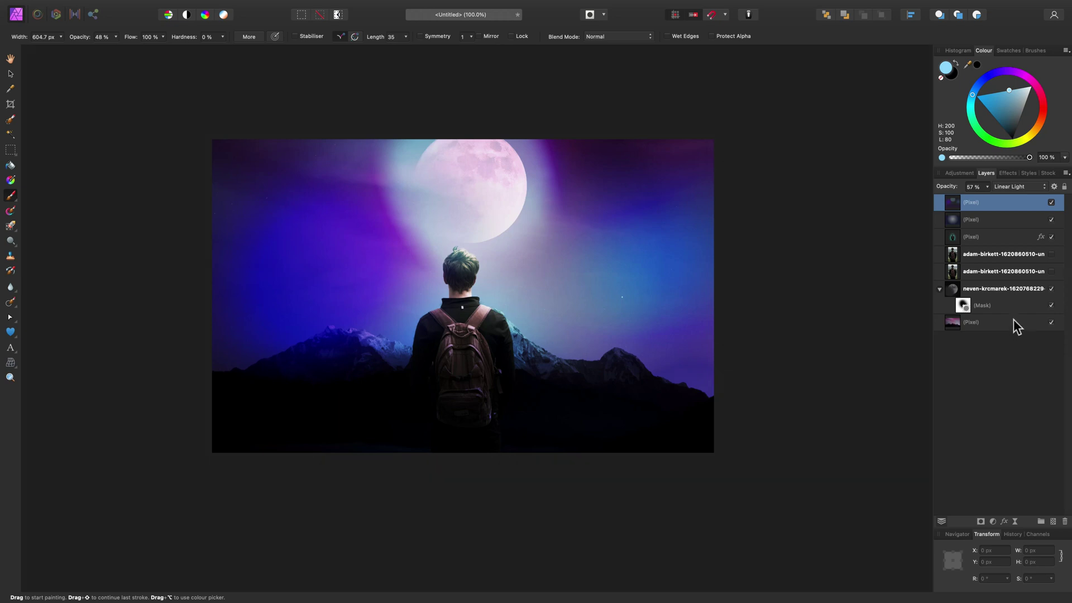
{"action": "key", "text": "super+0"}
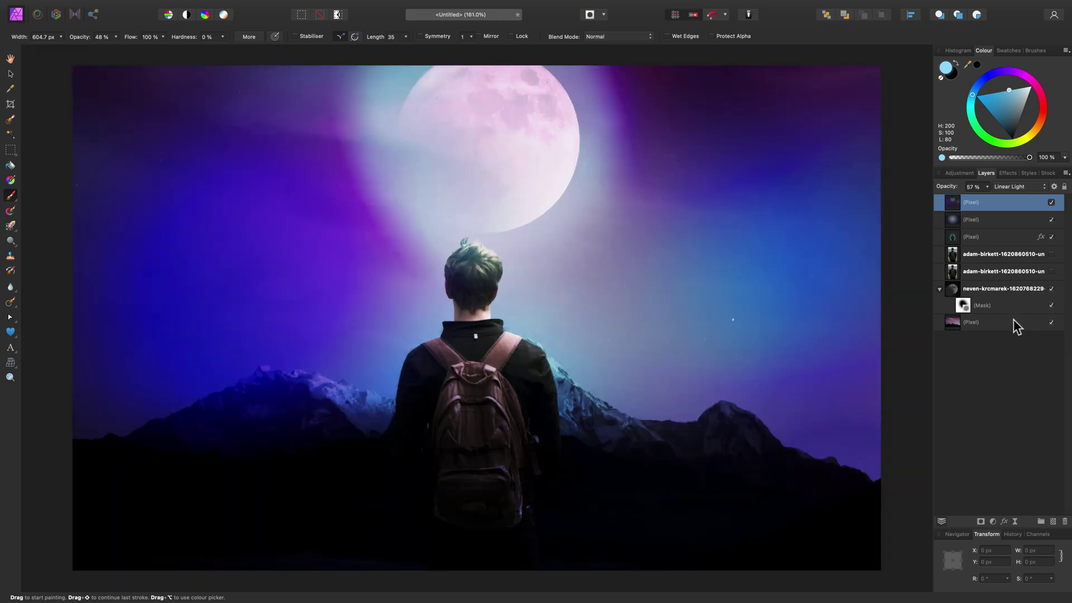